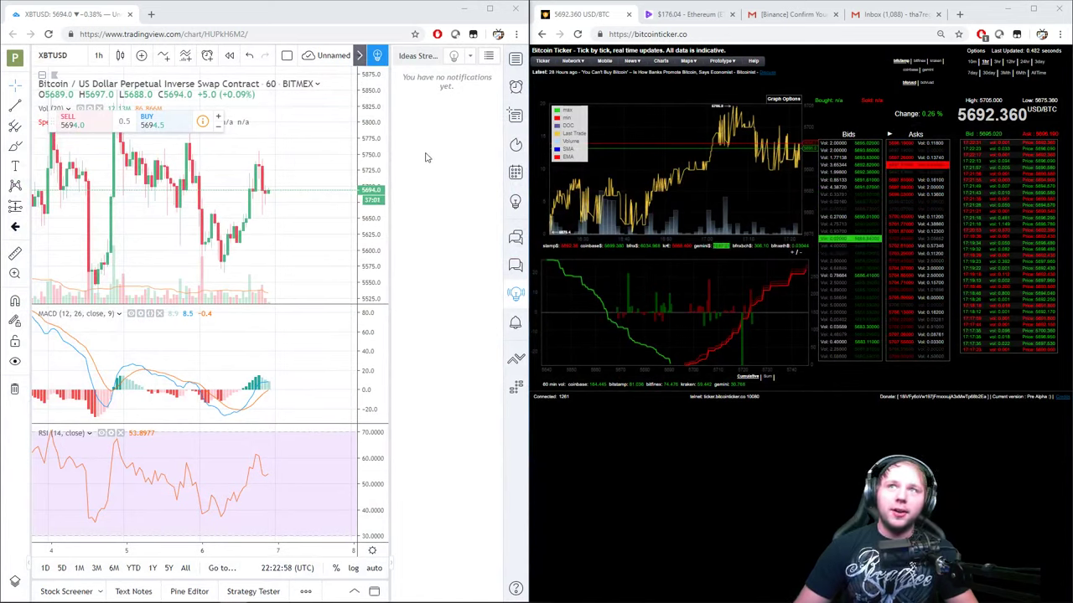
Close the two mail tabs and the Ethereum price tab beside the Bitcoin ticker page
left_click(844, 15)
left_click(844, 14)
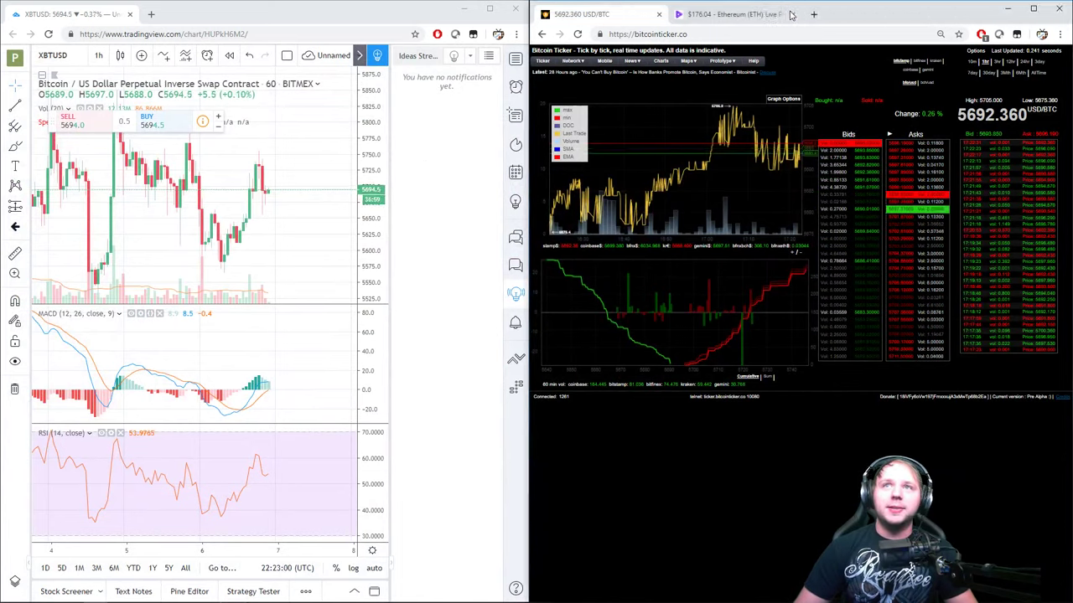
left_click(789, 14)
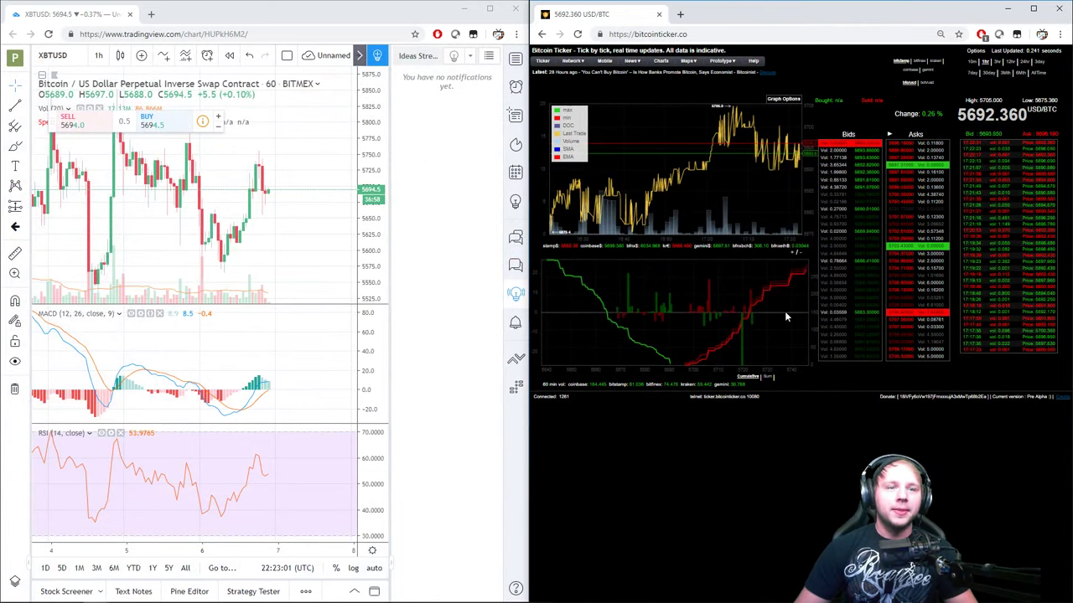
Enlarge the TradingView window and examine the hourly XBTUSD chart's recent candles, MACD and RSI
left_click(491, 10)
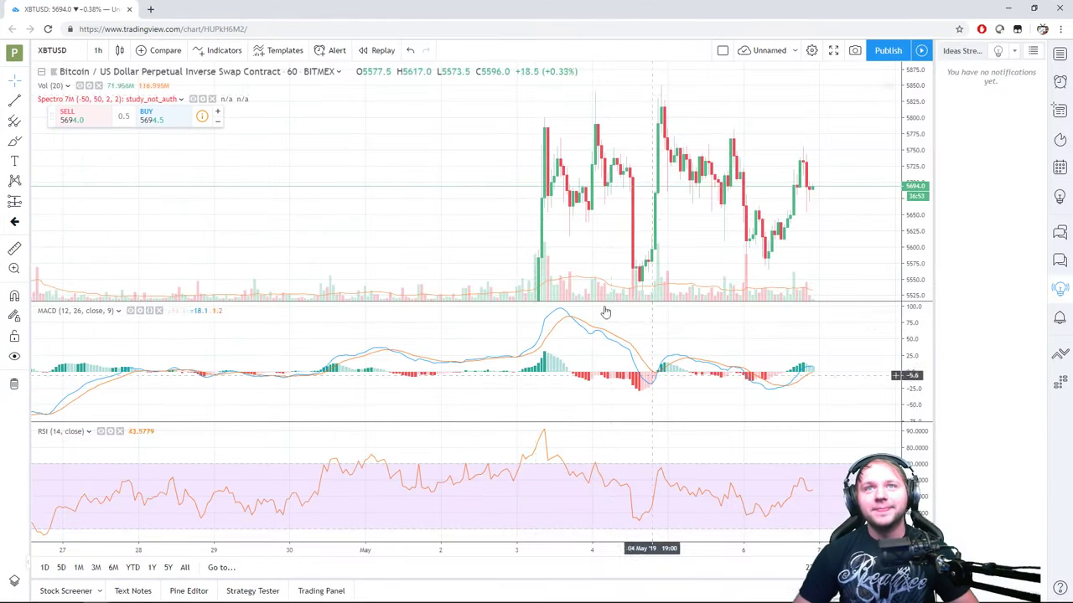
left_click_drag(816, 196, 701, 202)
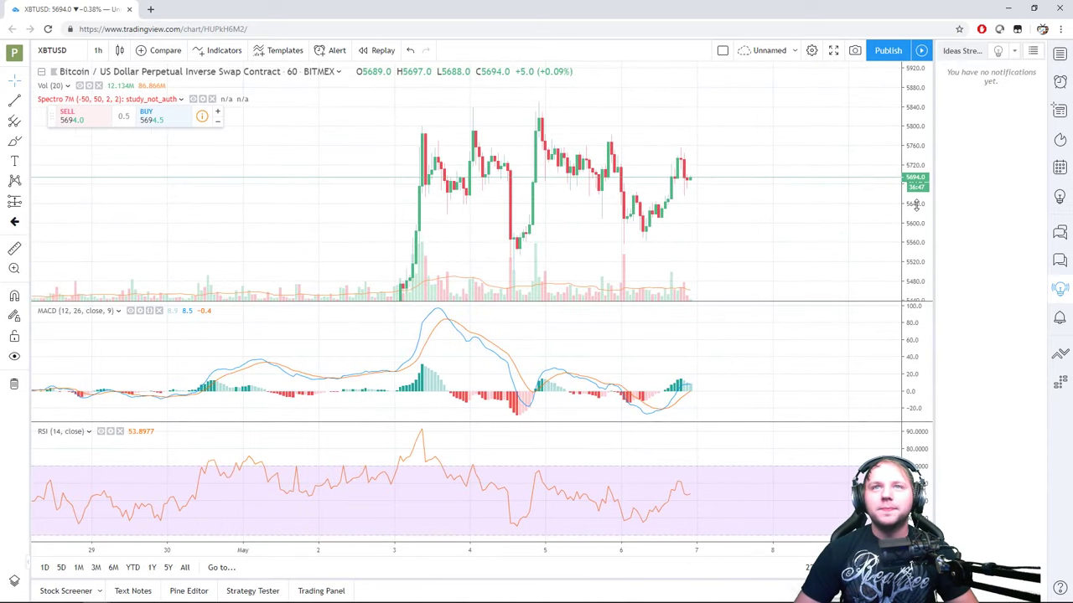
scroll(647, 219, "up", 5)
left_click_drag(612, 231, 702, 239)
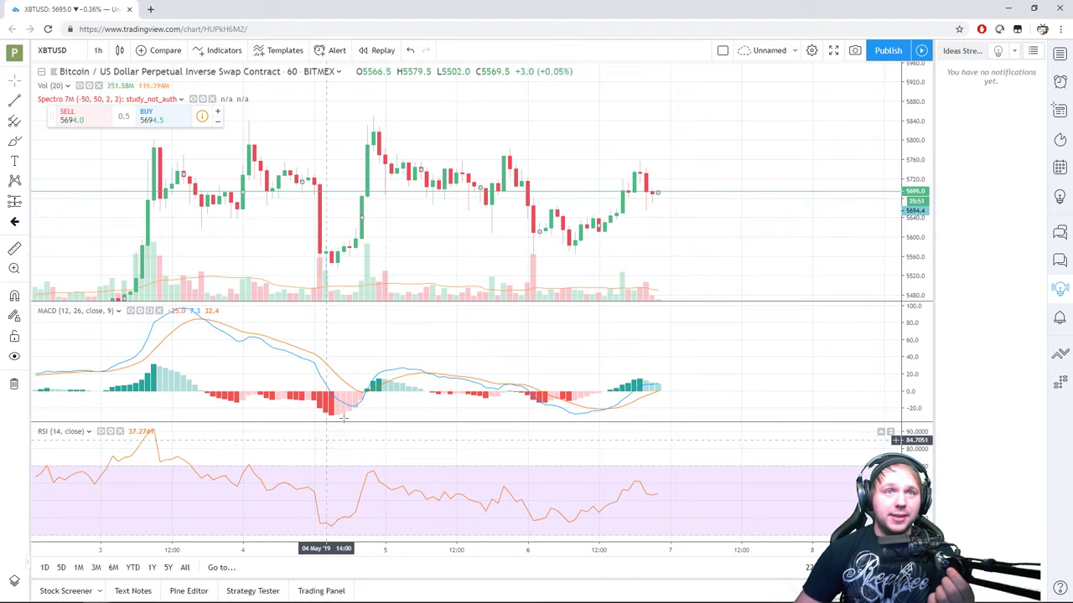
scroll(644, 409, "up", 5)
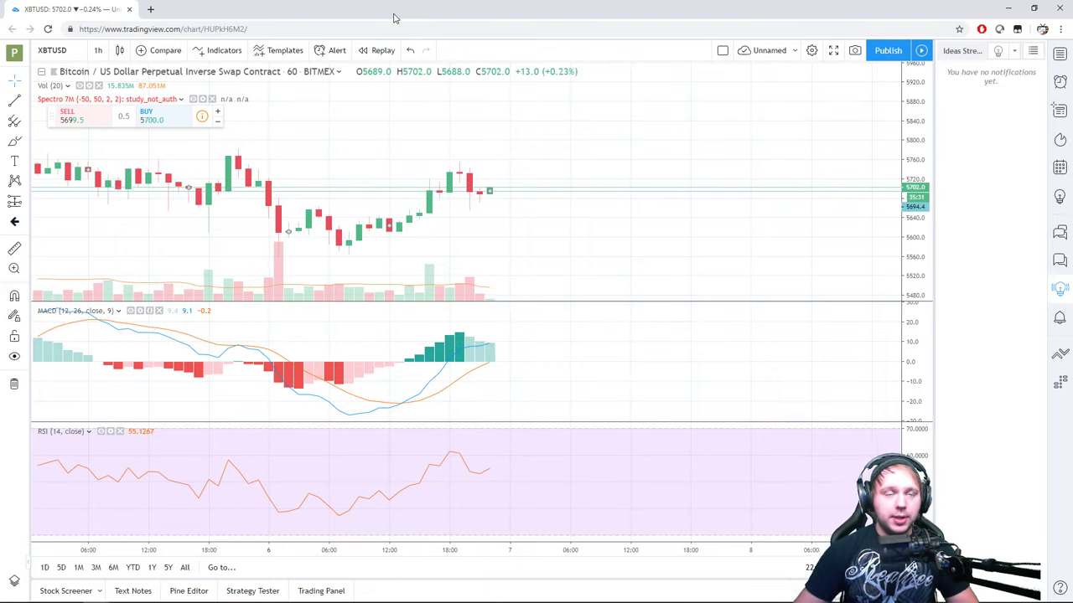
Switch to the Bitcoin Ticker window, enlarge it, and examine the order book depth graph over a wider price range
double_click(394, 16)
left_click(776, 448)
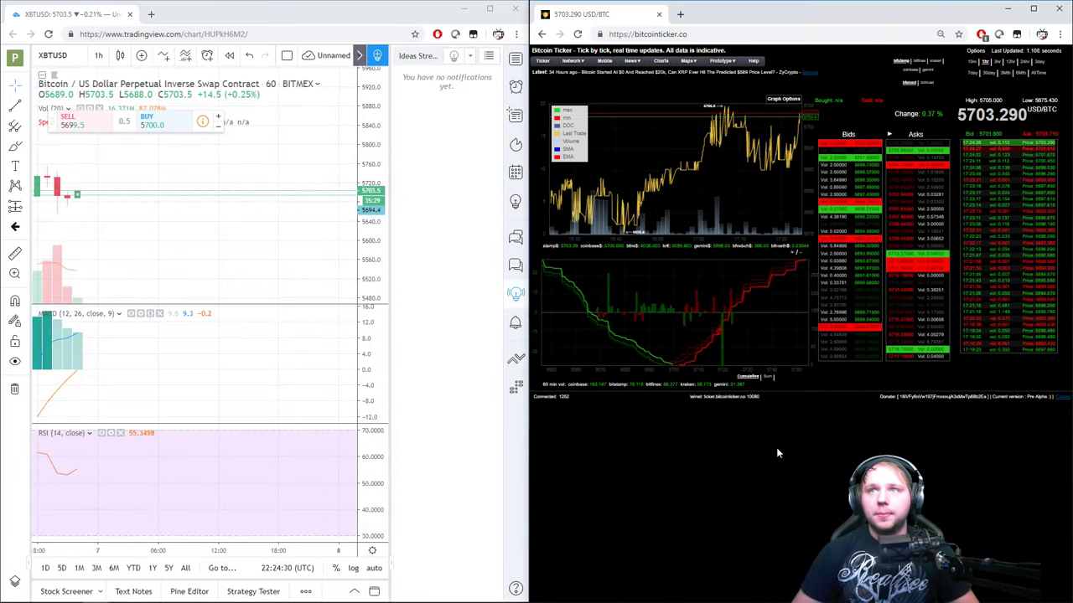
left_click(1034, 8)
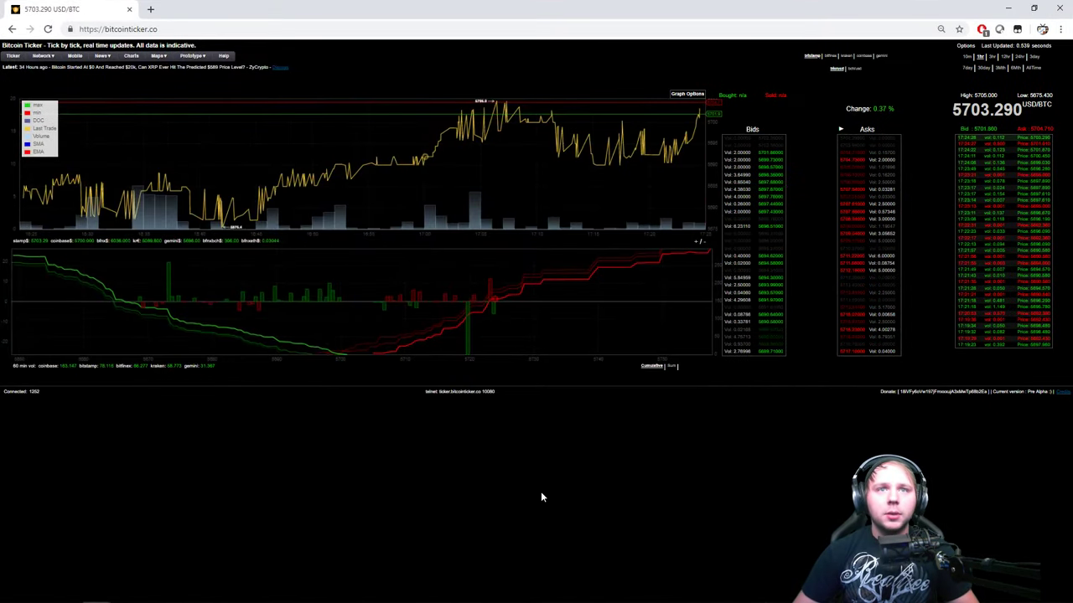
left_click(704, 243)
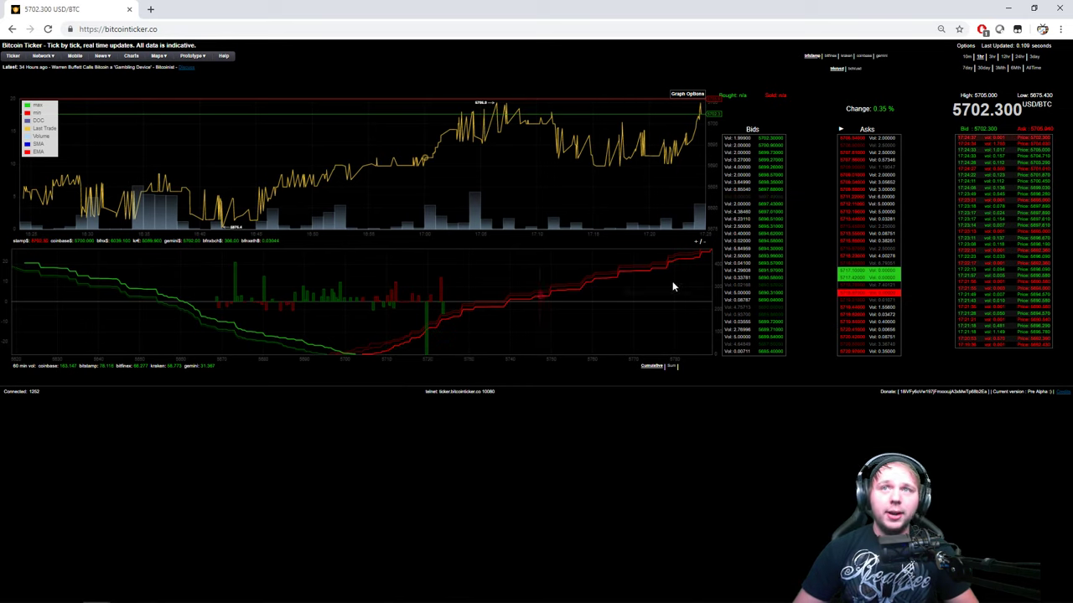
left_click(703, 244)
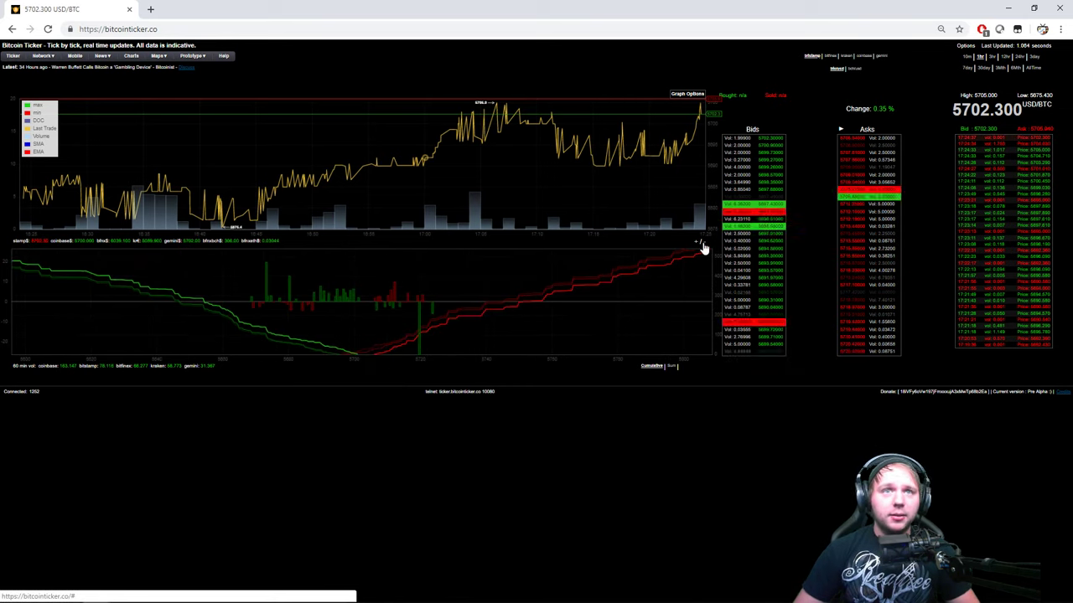
mouse_move(394, 347)
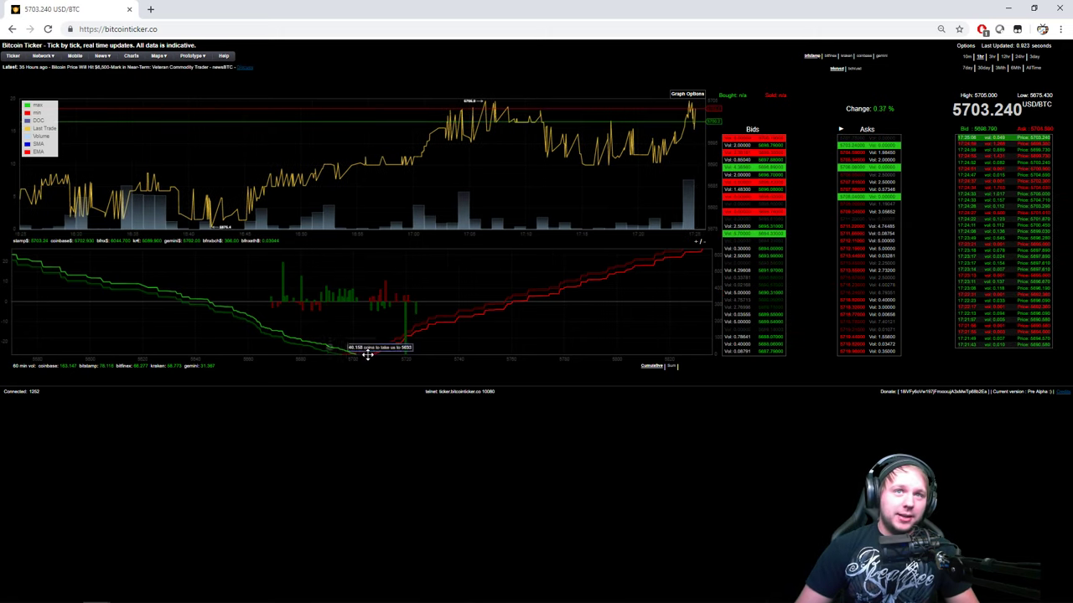
Return to the TradingView chart at full window size and examine the latest XBTUSD hourly candles
double_click(418, 10)
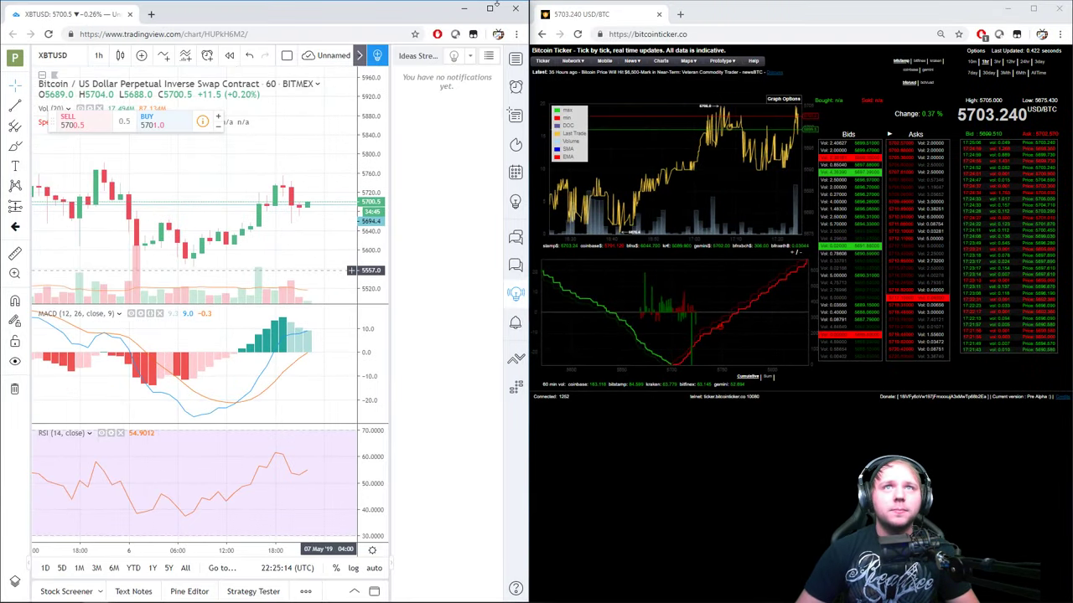
left_click(490, 8)
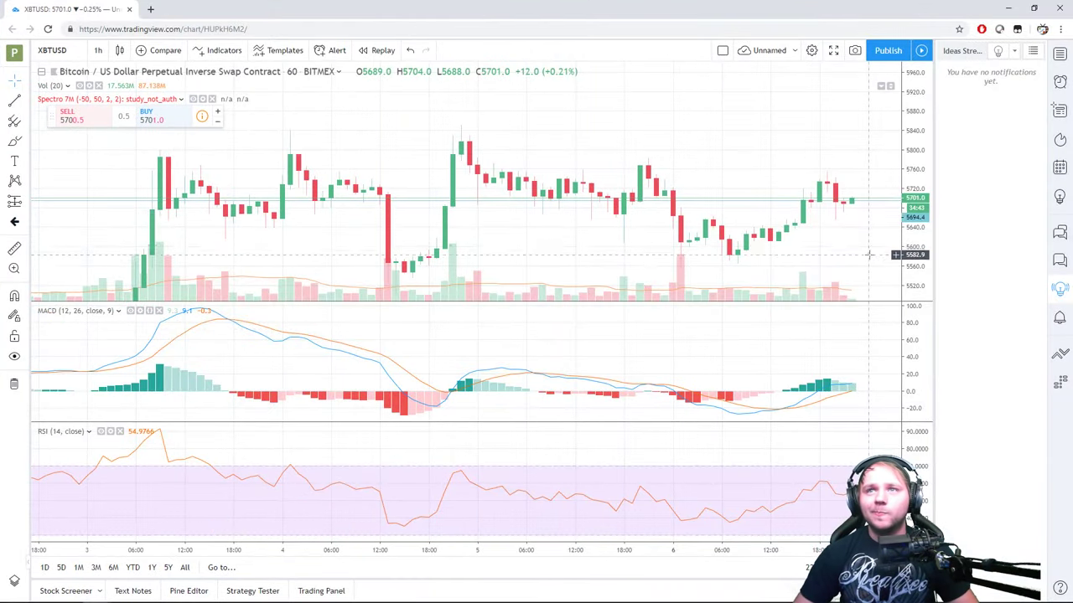
scroll(869, 254, "up", 3)
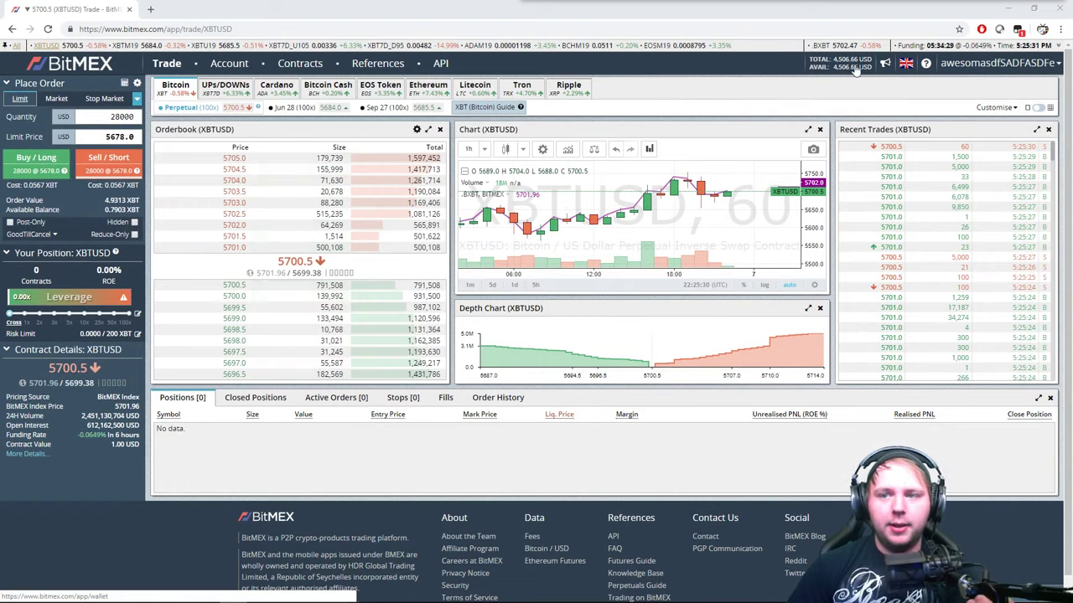
Check the BitMEX wallet balances and return to the XBTUSD trading page
left_click(838, 67)
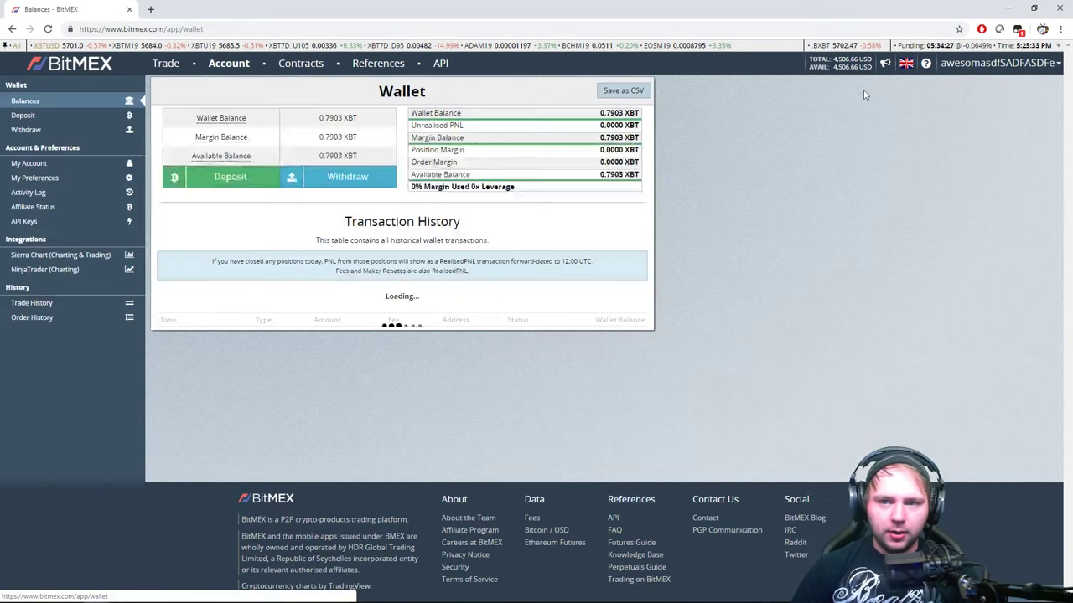
key("alt+Left")
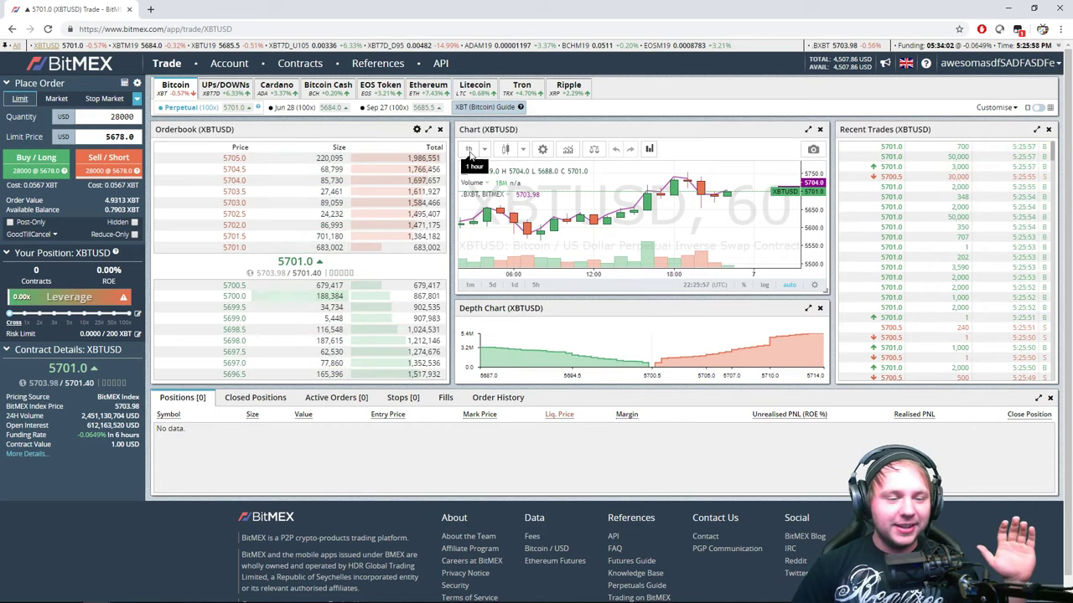
Fill in the XBTUSD limit order with a quantity of 7000 and a limit price of 5704
mouse_move(117, 189)
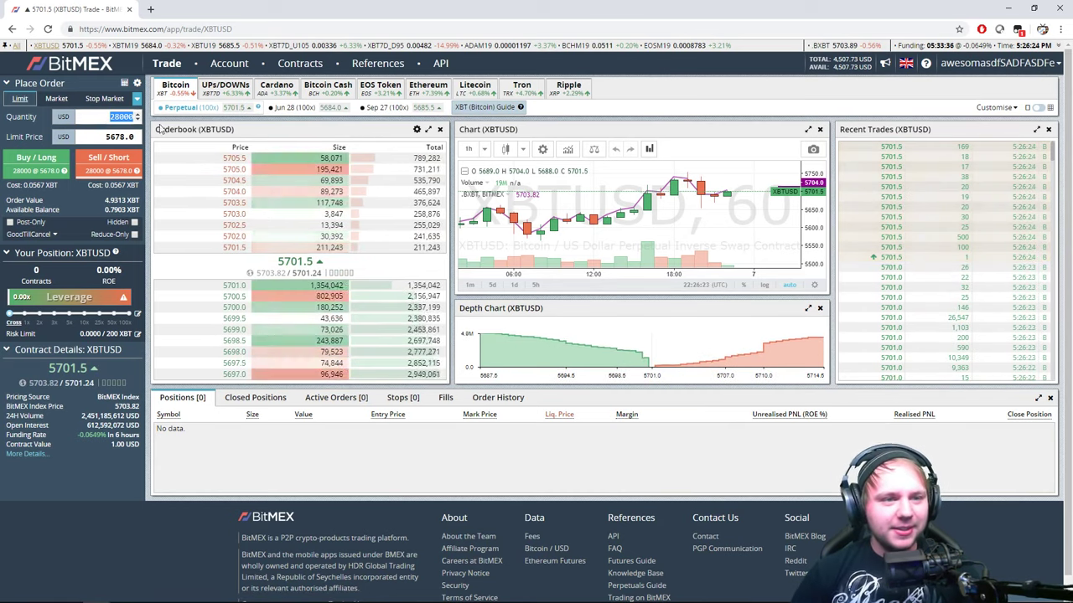
type("700")
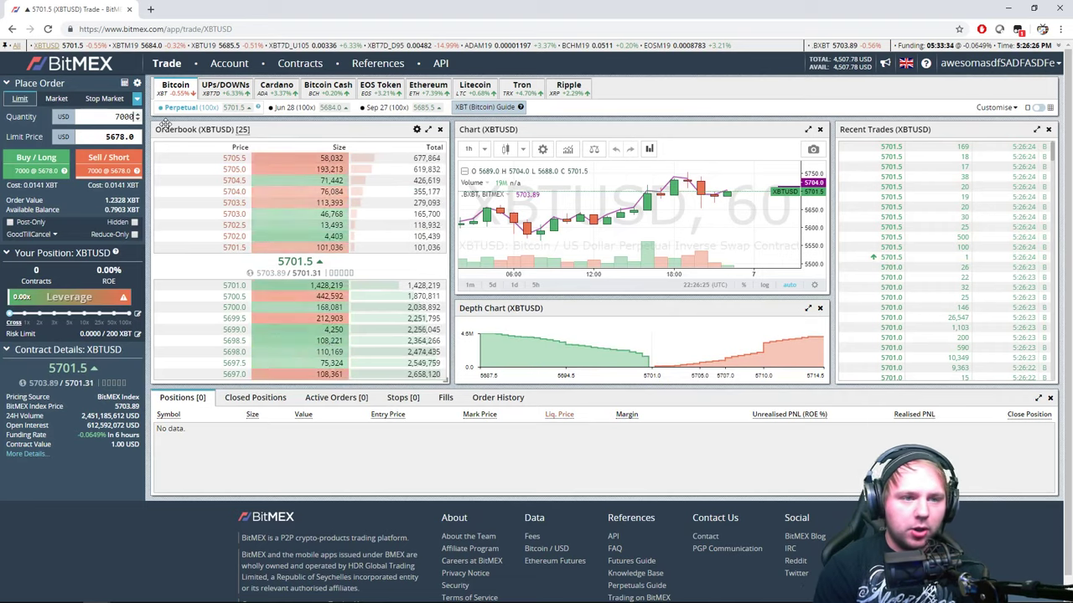
left_click(117, 137)
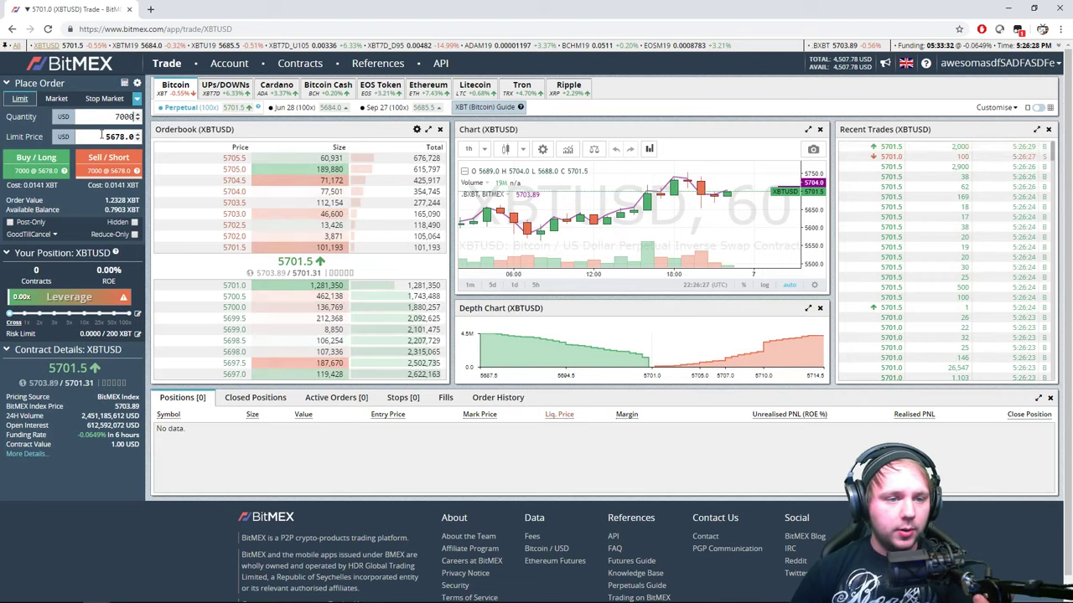
left_click(108, 137)
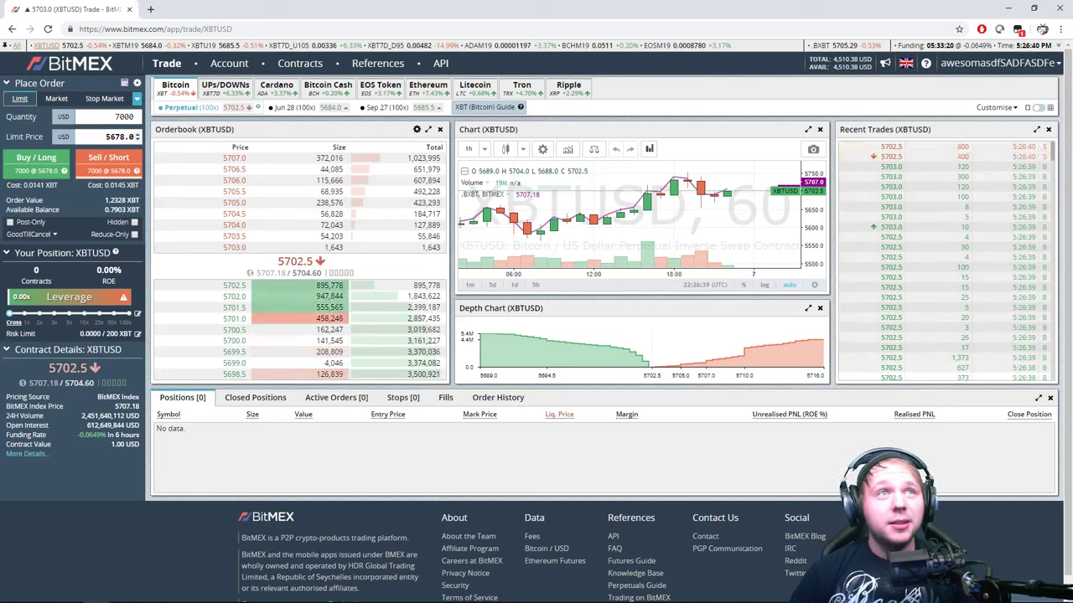
key("Tab")
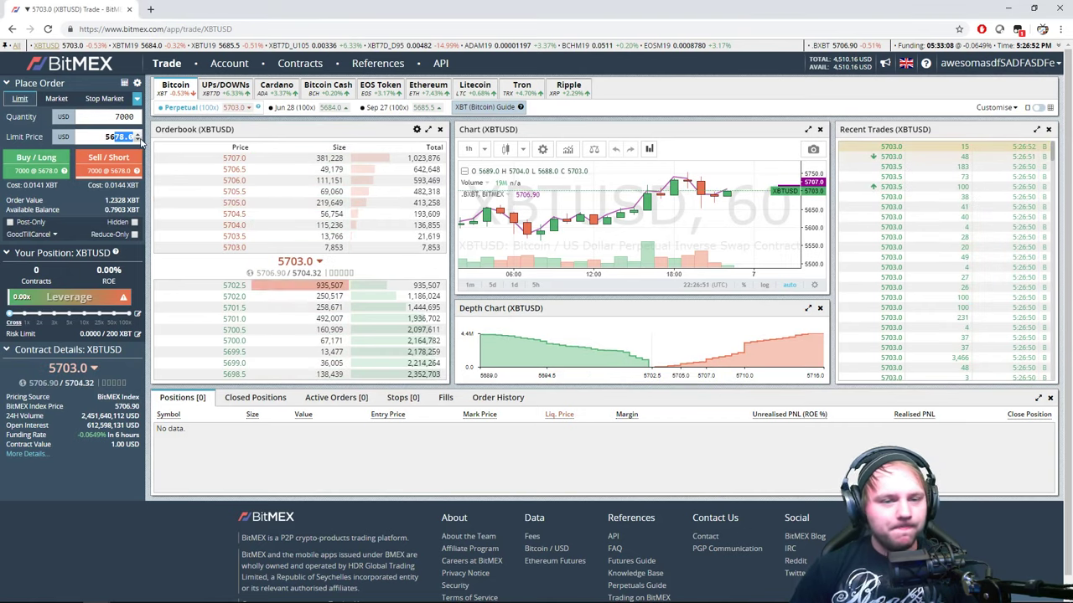
type("70")
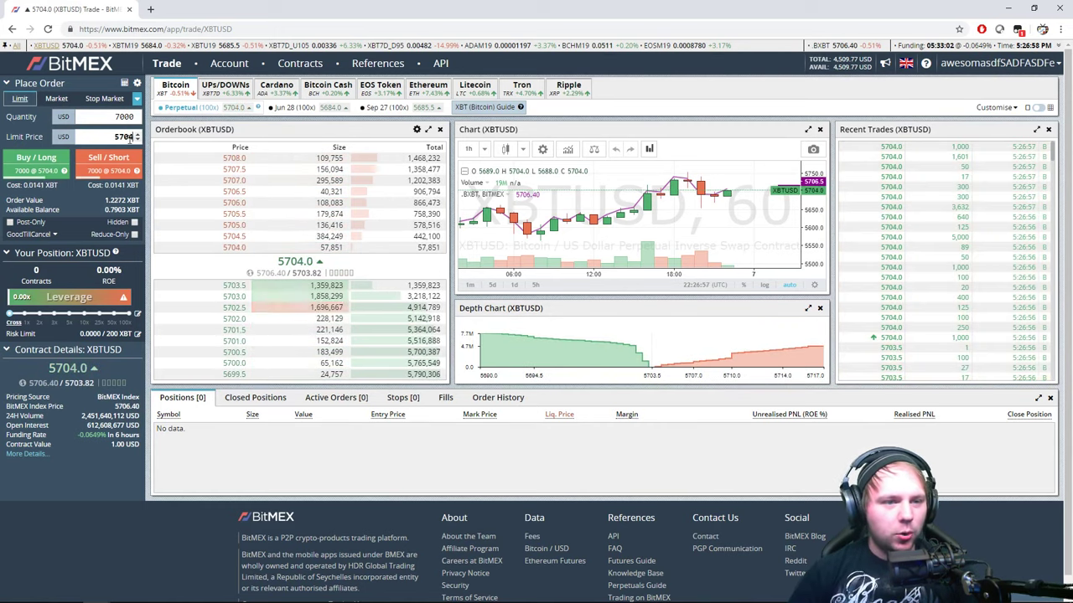
Try to place the buy limit order for 7000 XBTUSD contracts at 5704
left_click(36, 158)
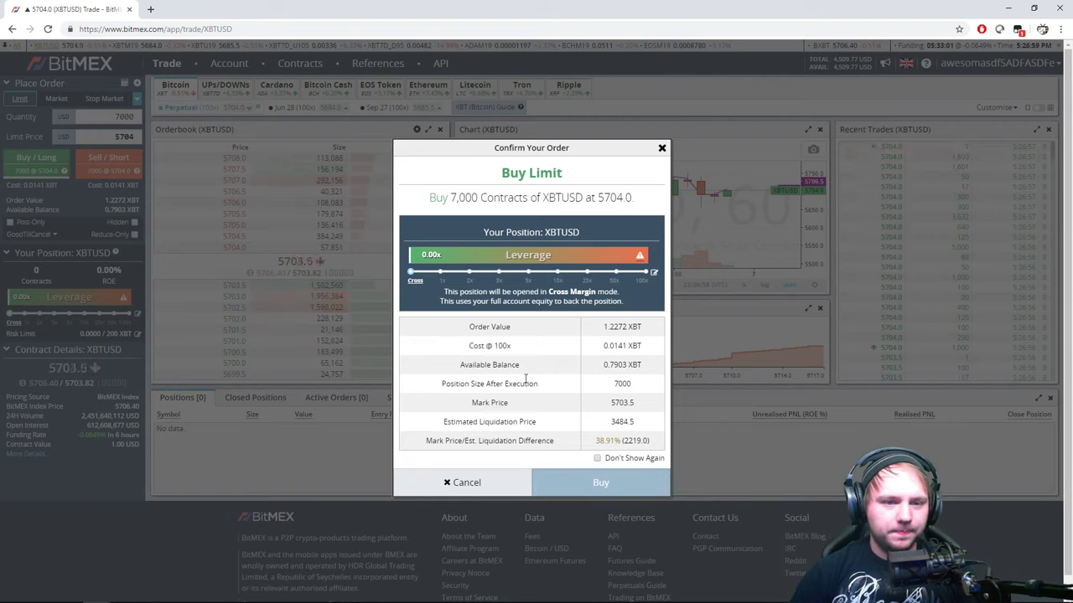
left_click(574, 491)
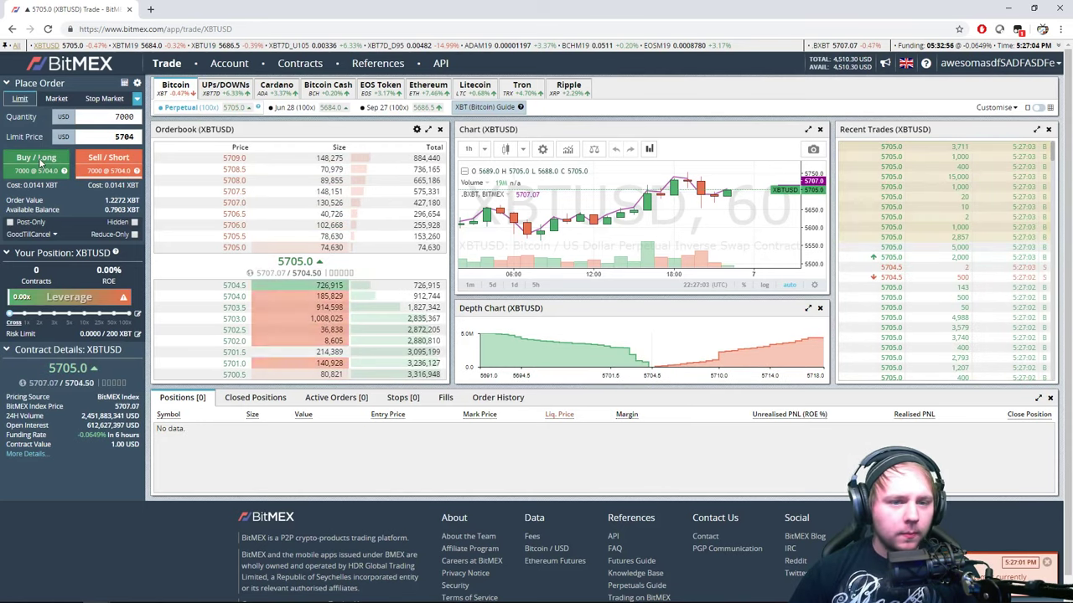
left_click(46, 159)
left_click(662, 149)
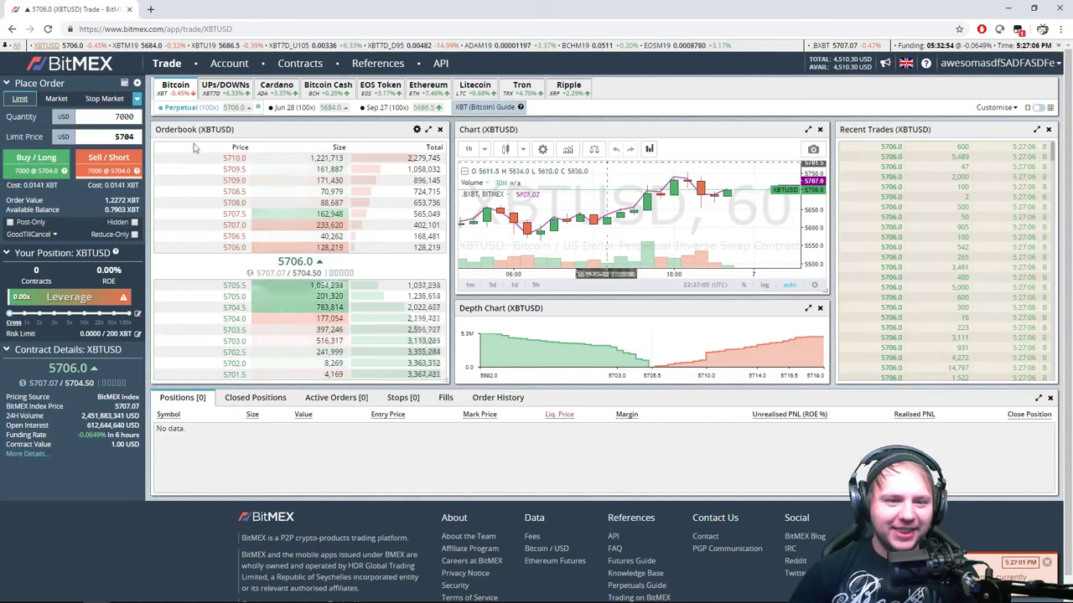
Raise the limit price to 5706 and place the buy limit order for 7000 XBTUSD contracts
left_click(137, 139)
left_click(137, 138)
left_click(137, 138)
left_click(137, 138)
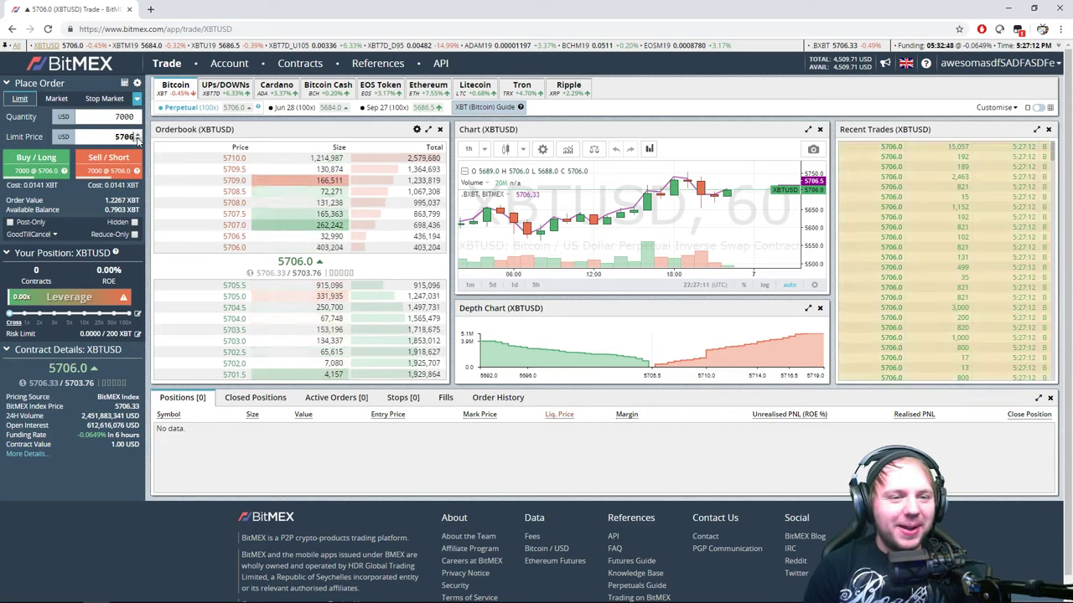
left_click(46, 163)
left_click(574, 491)
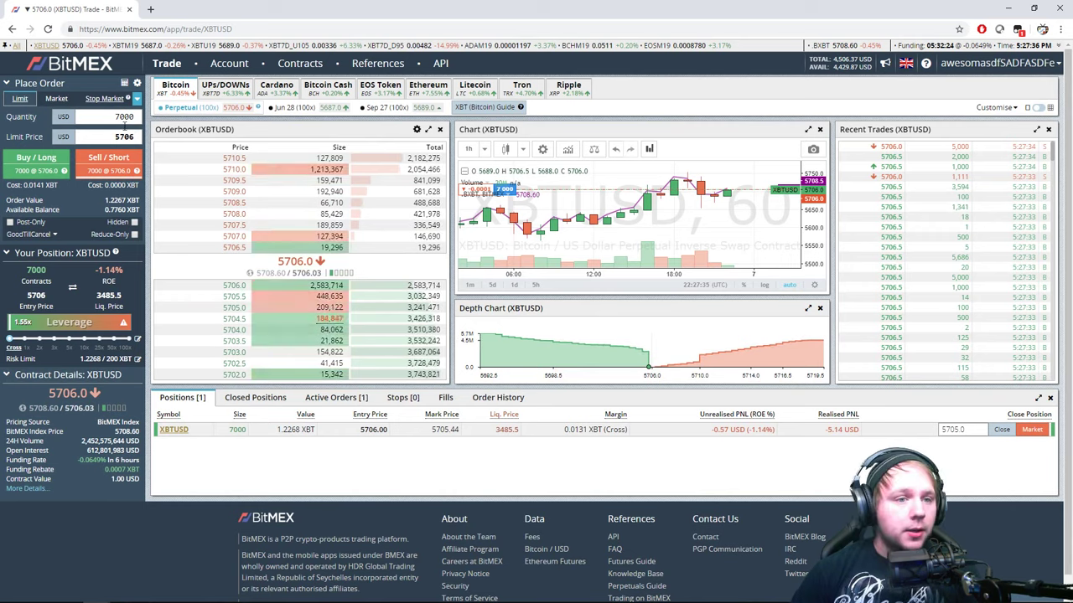
Place a sell stop market order for 7000 XBTUSD contracts with a stop price of 5680
left_click(102, 99)
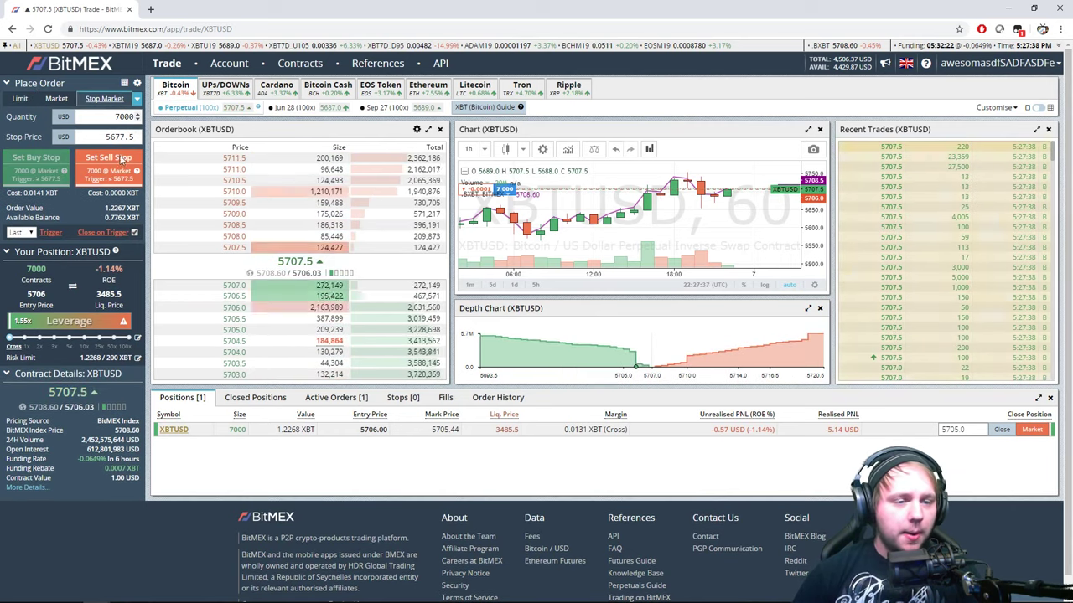
double_click(109, 138)
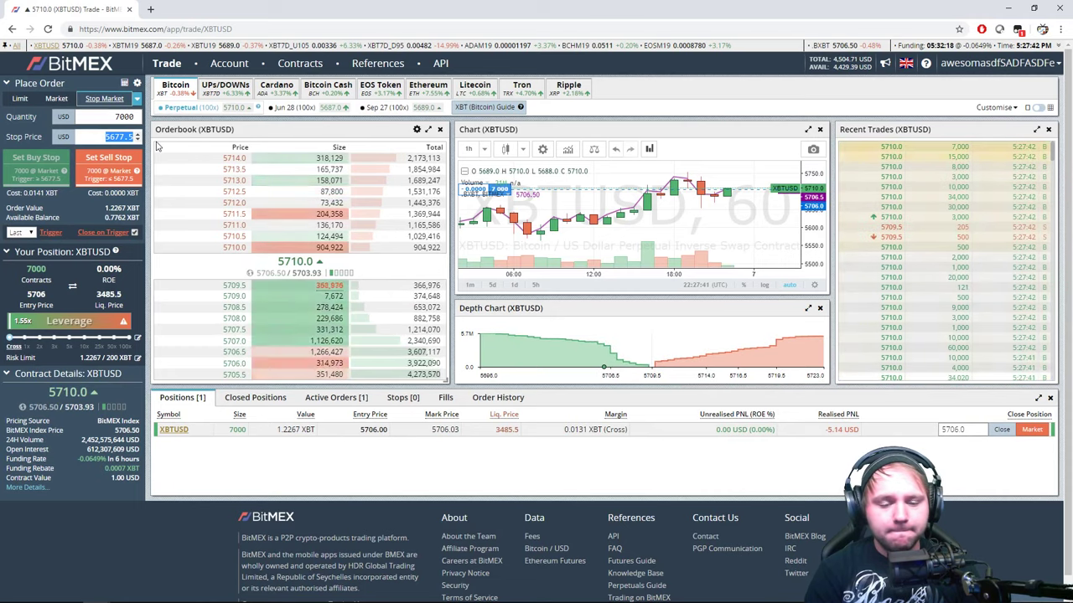
key("BackSpace")
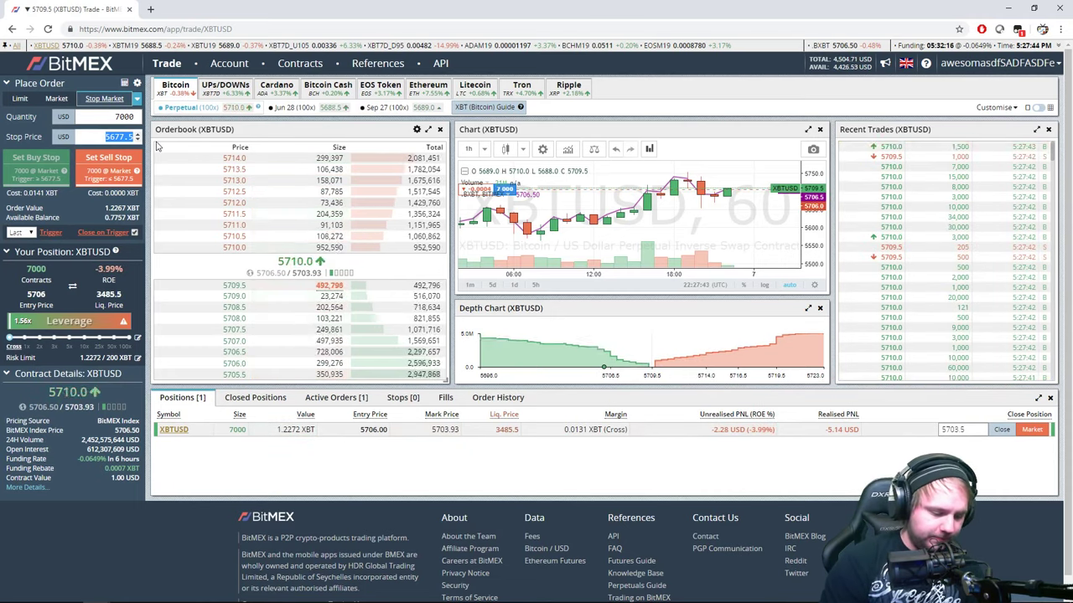
type("5680")
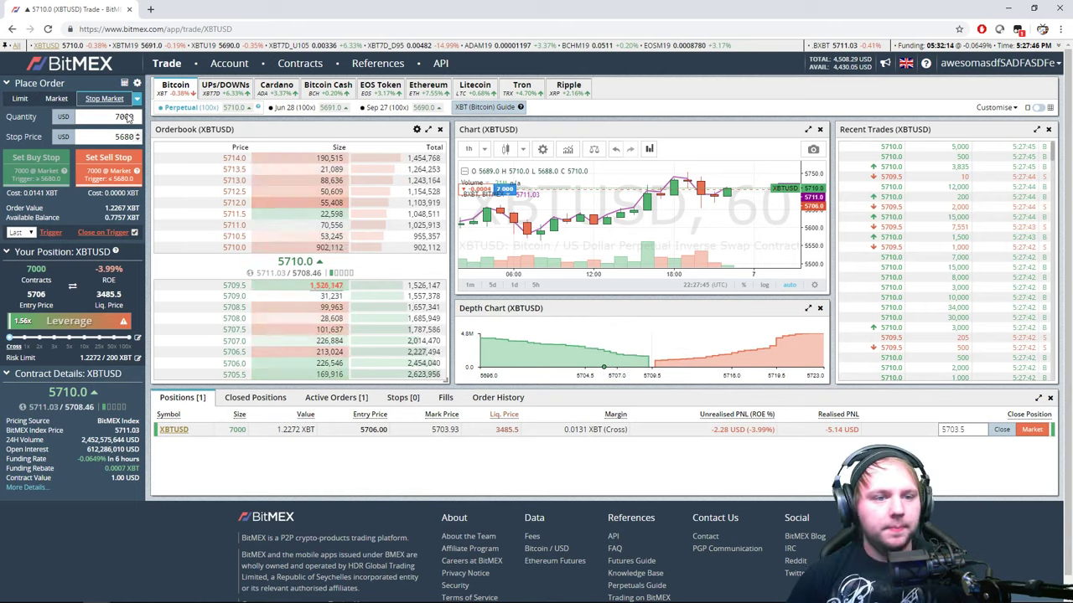
left_click(109, 172)
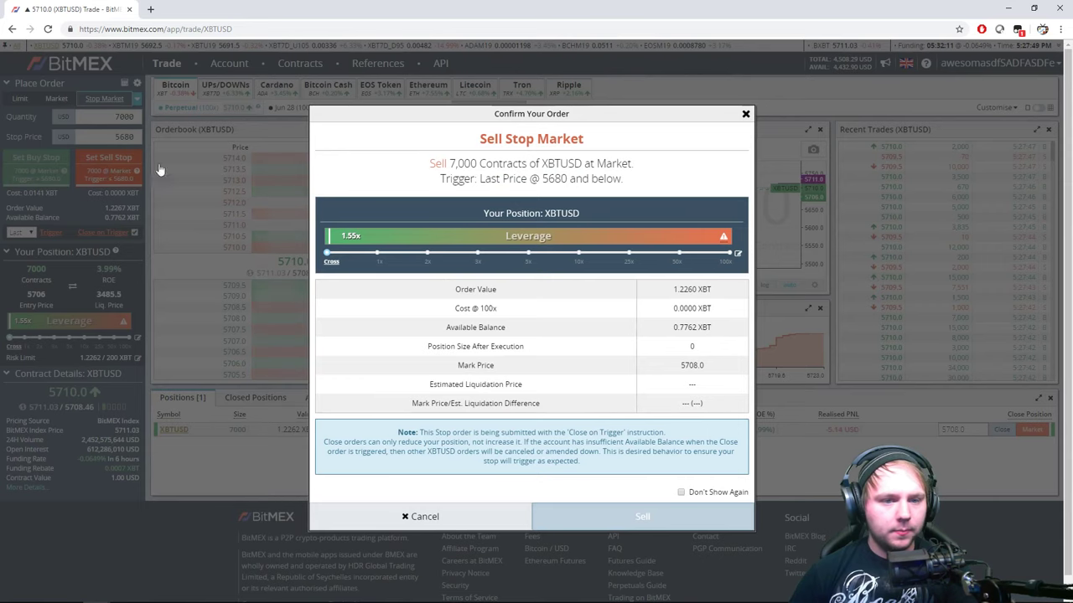
left_click(641, 518)
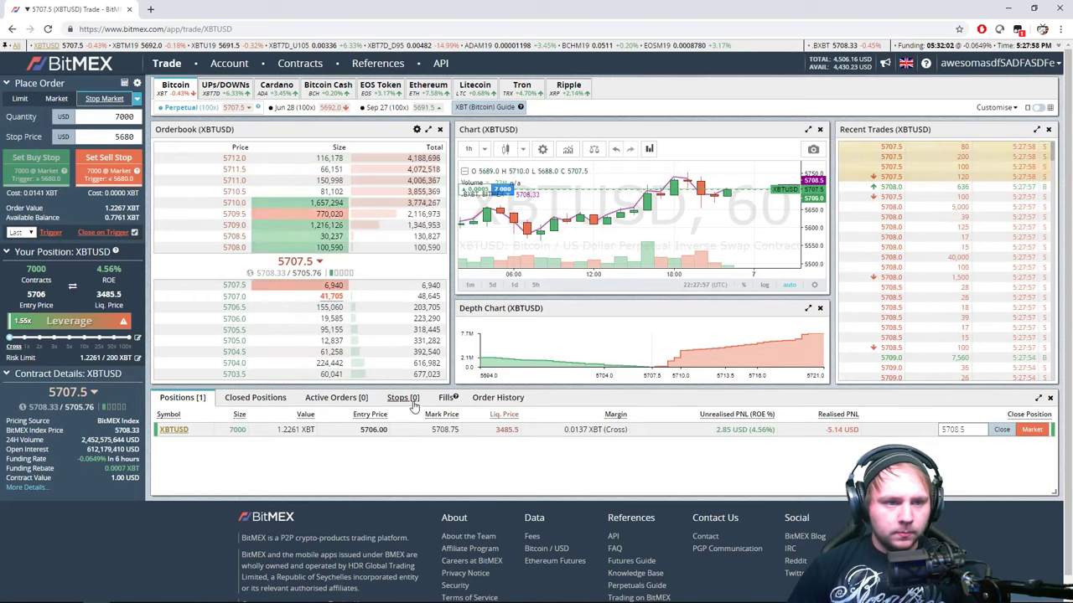
Review the pending stop order and the open XBTUSD position's unrealised profit
left_click(403, 398)
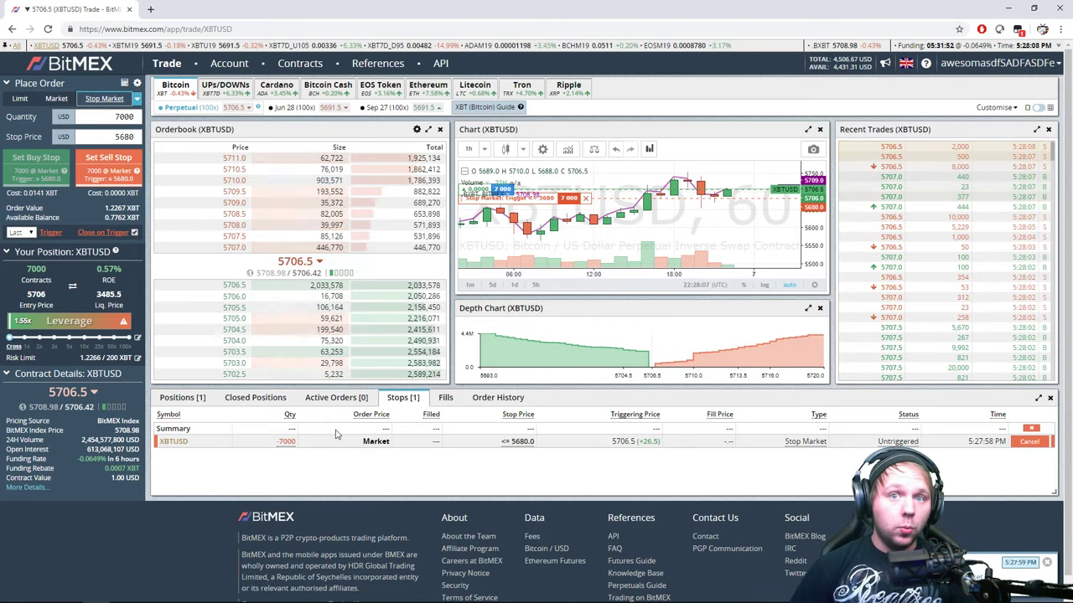
left_click(188, 398)
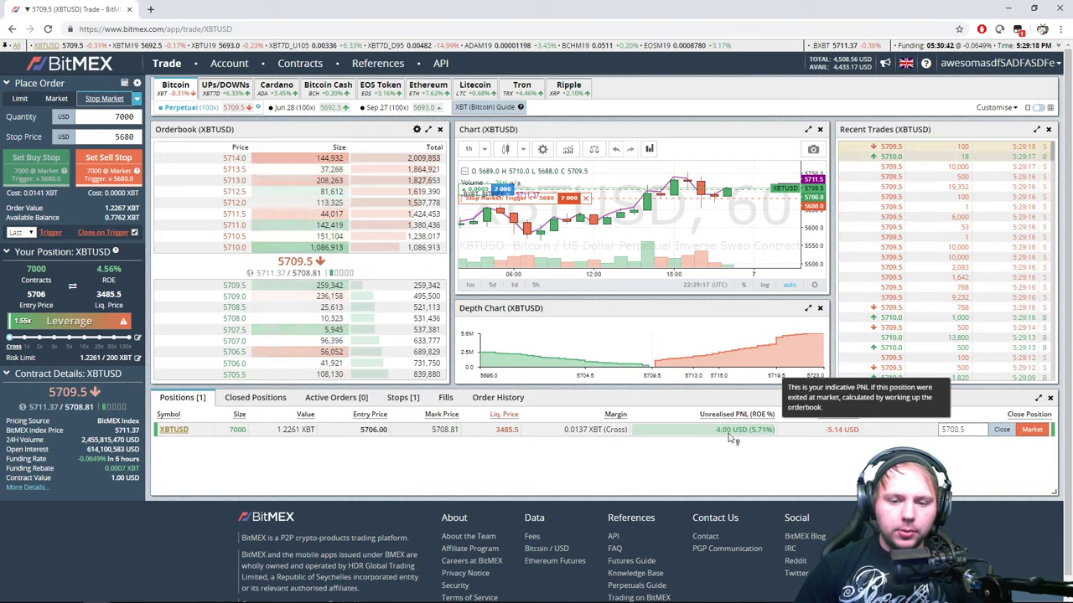
Switch to the TradingView XBTUSD chart and set its interval to 1 hour to examine the MACD and RSI
mouse_move(733, 437)
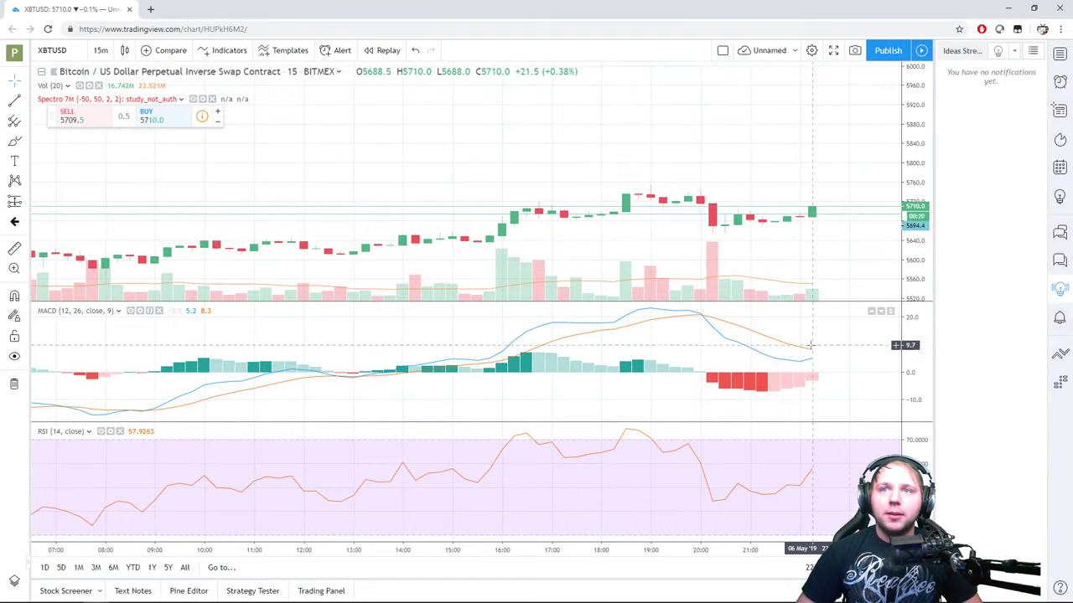
scroll(826, 378, "up", 4)
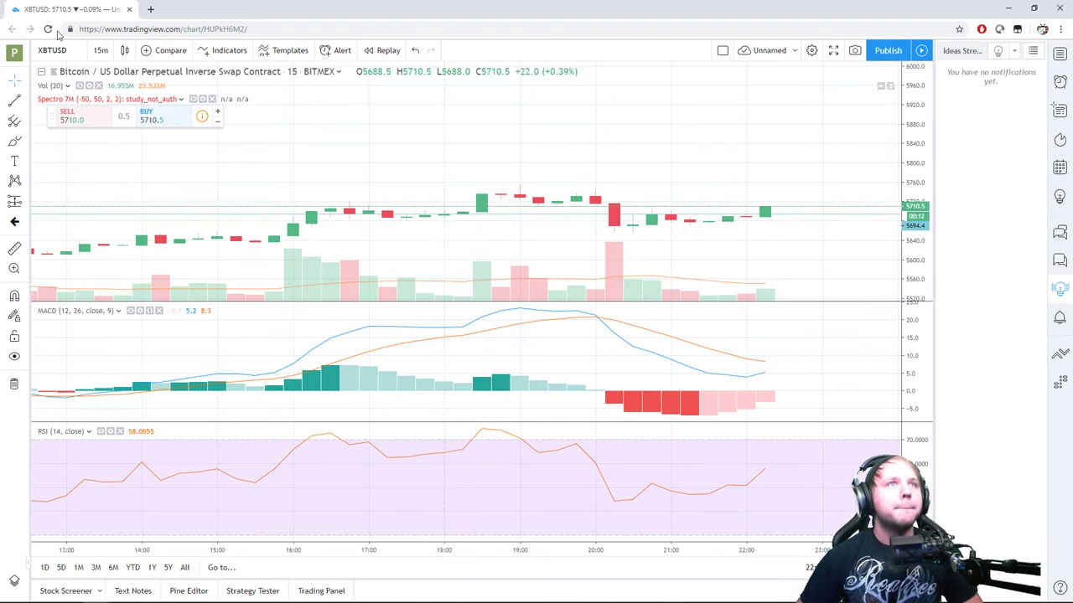
left_click(101, 52)
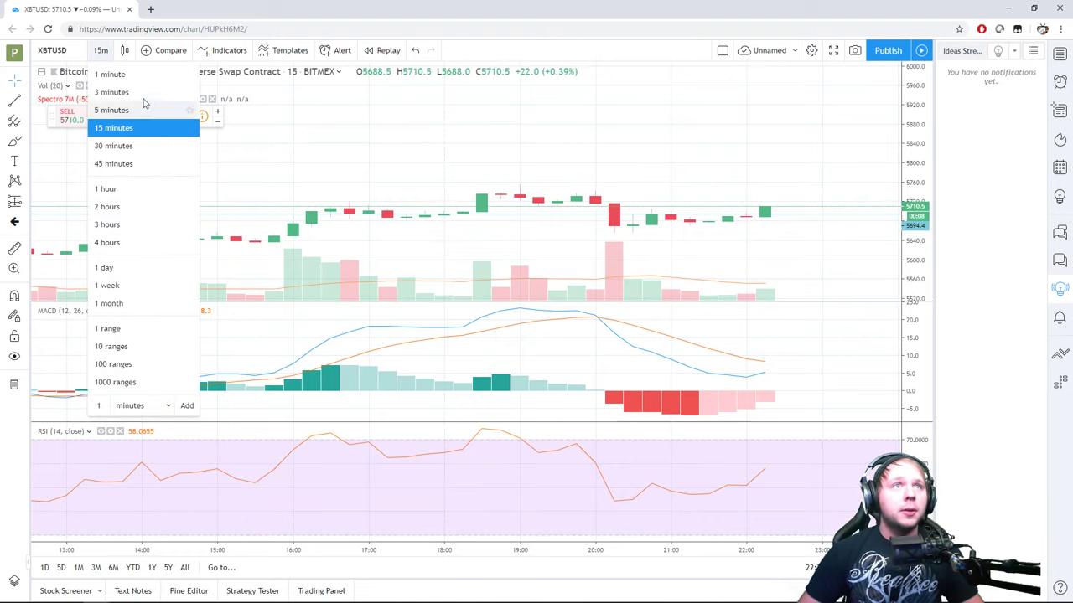
left_click(106, 190)
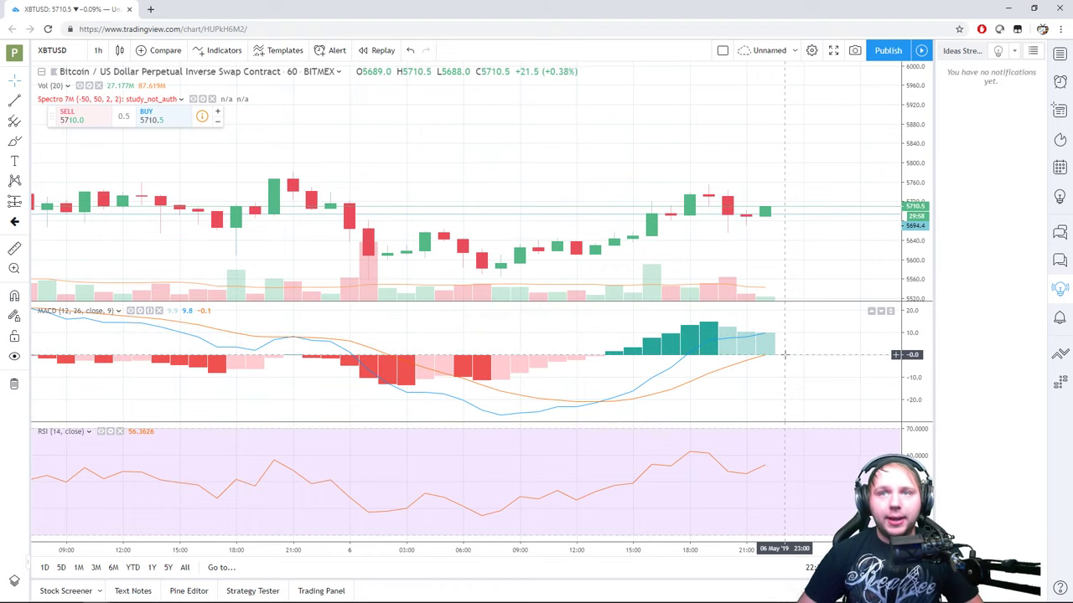
scroll(785, 354, "up", 2)
scroll(788, 346, "up", 1)
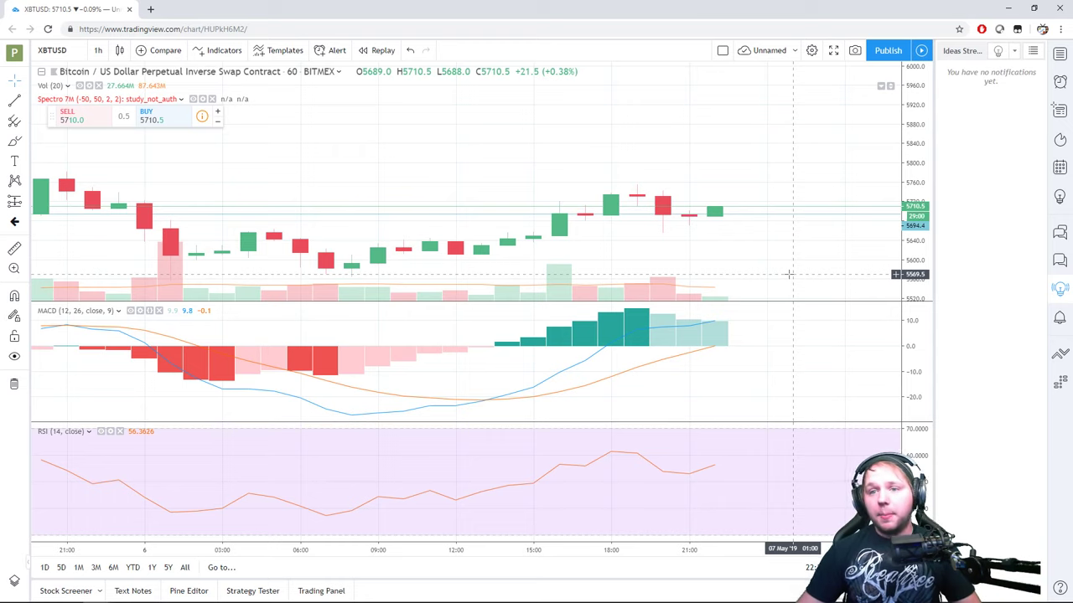
Return to BitMEX and review the open XBTUSD position's unrealised profit and the order book
double_click(586, 17)
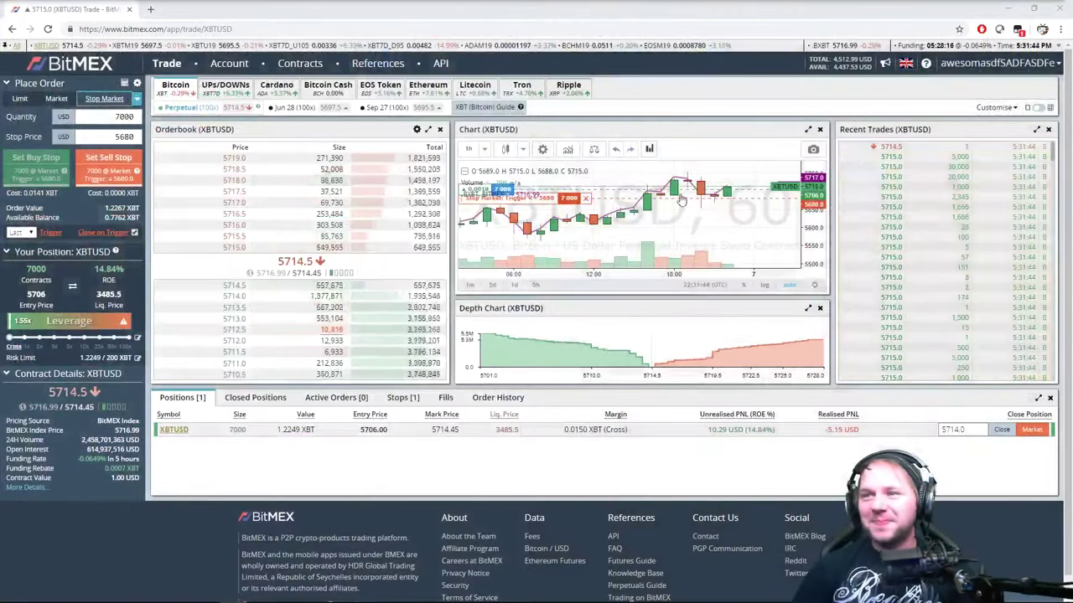
mouse_move(743, 436)
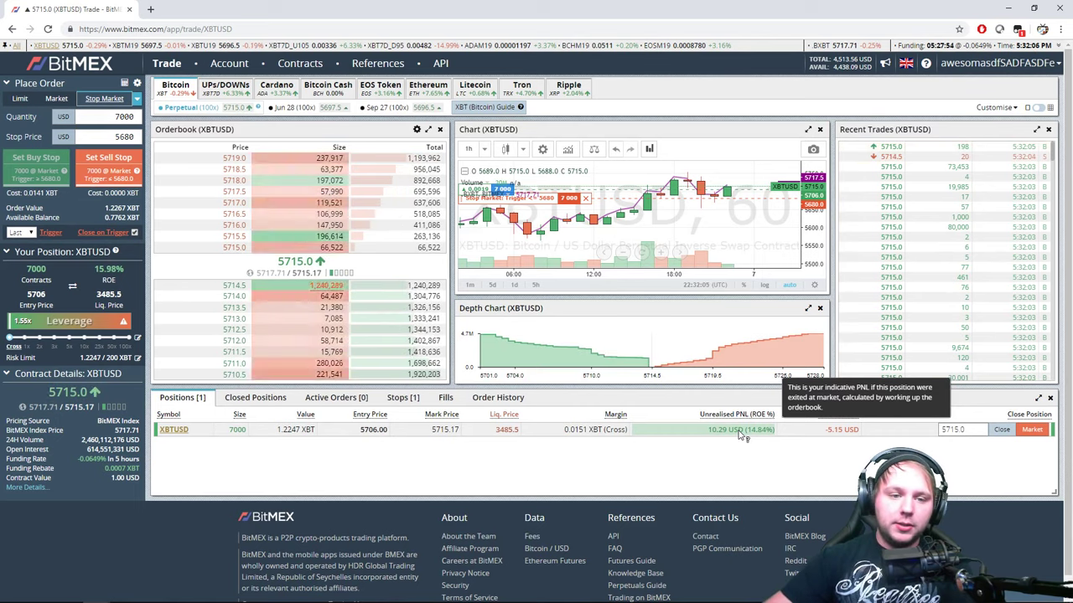
mouse_move(331, 299)
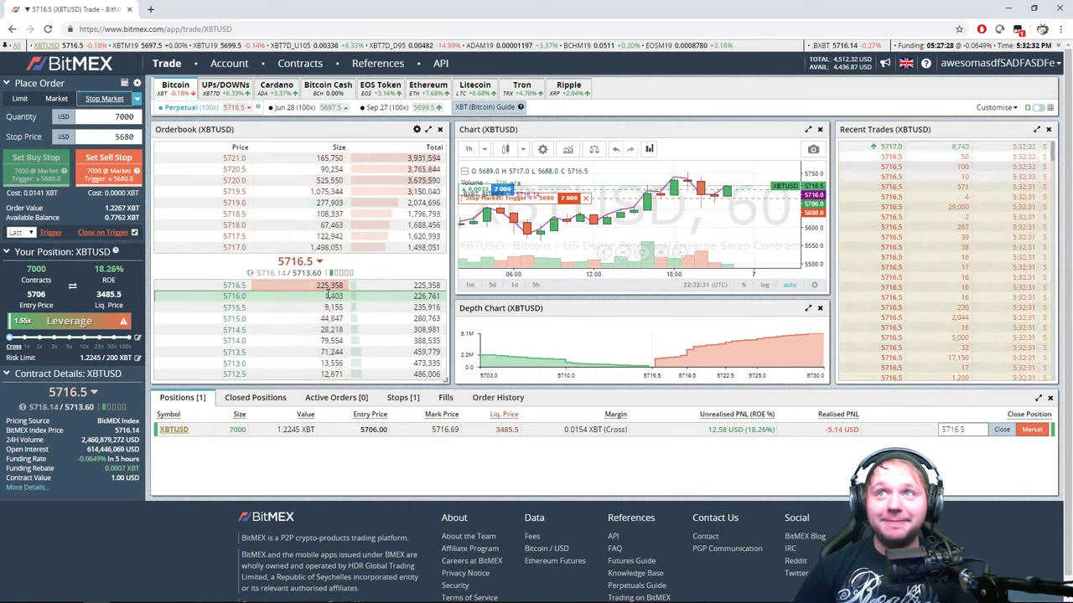
Close the entire 7000-contract XBTUSD position with a limit close order at 5715.5
left_click(964, 430)
key("BackSpace")
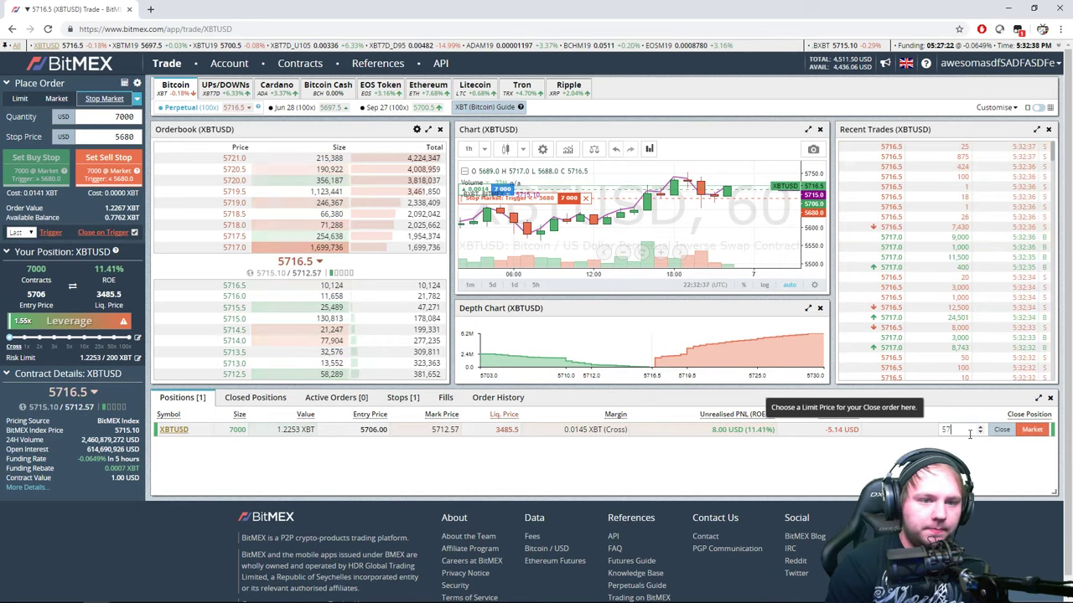
type("5716")
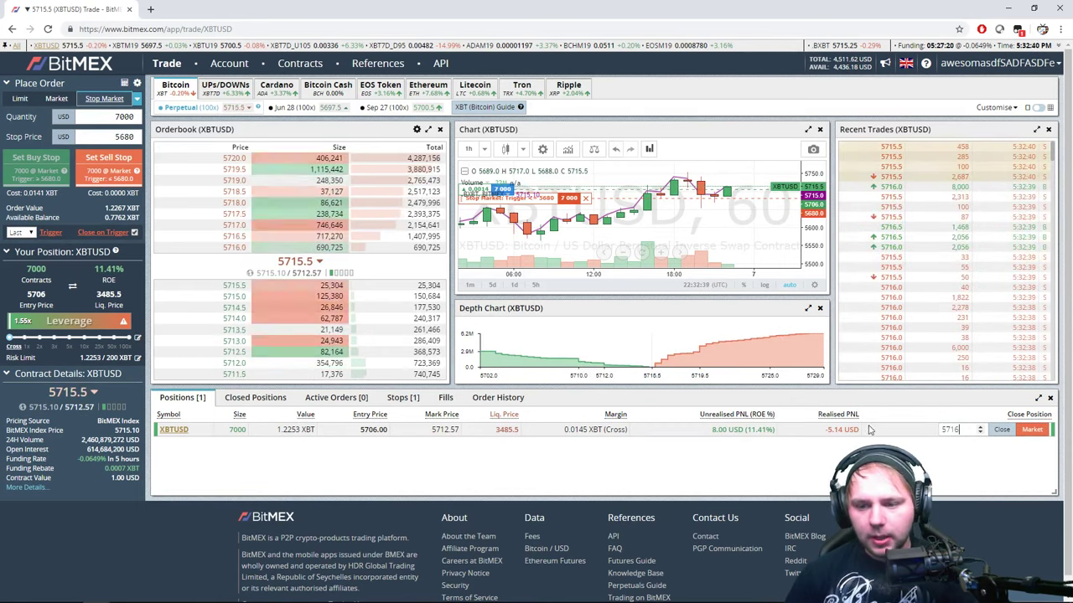
key("BackSpace")
type("5")
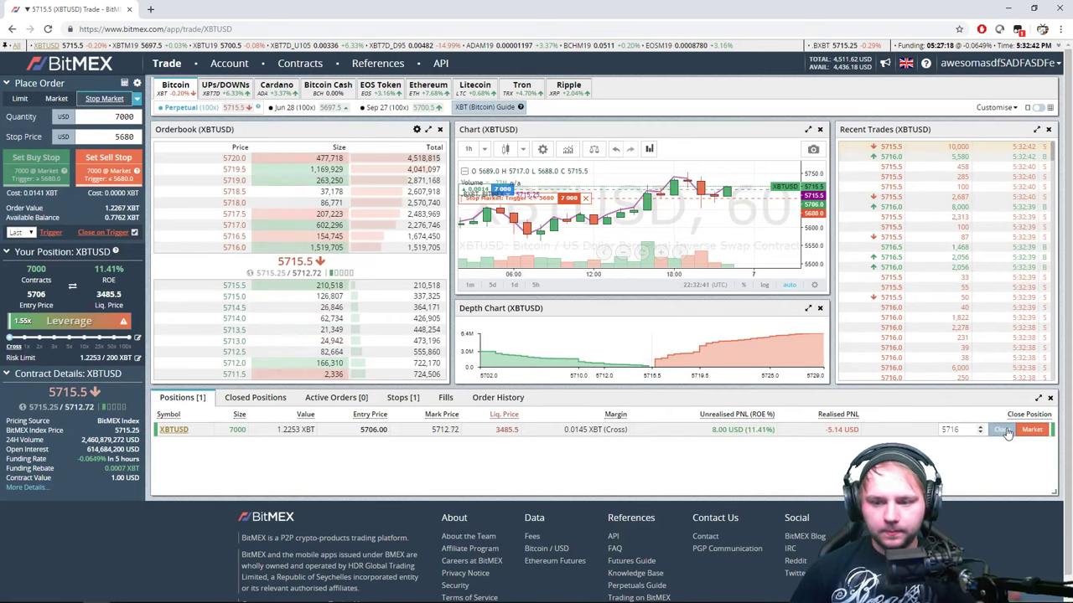
type(".5")
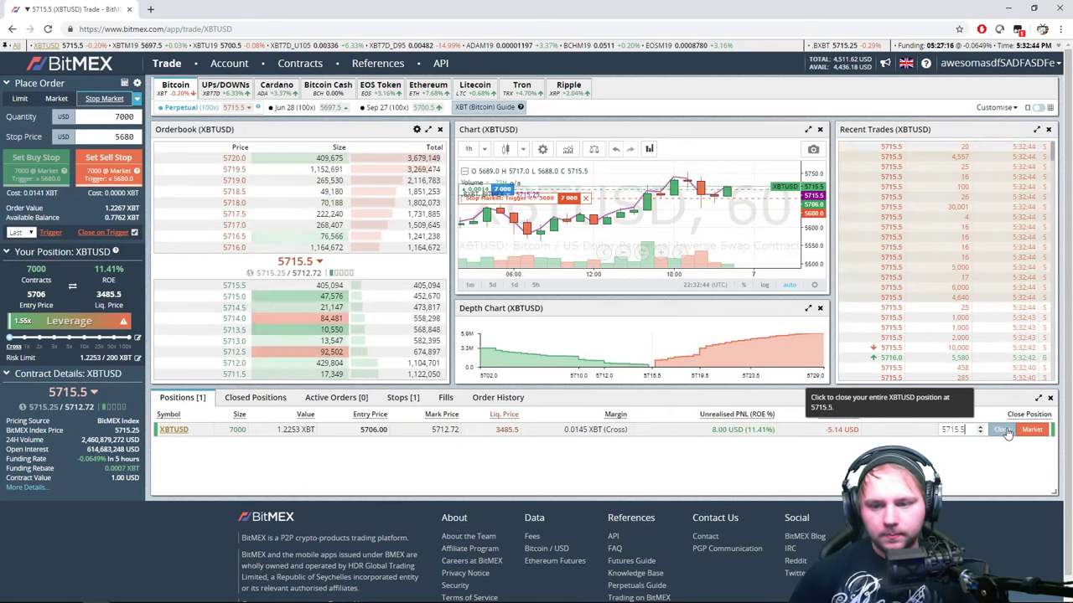
left_click(1003, 430)
left_click(625, 372)
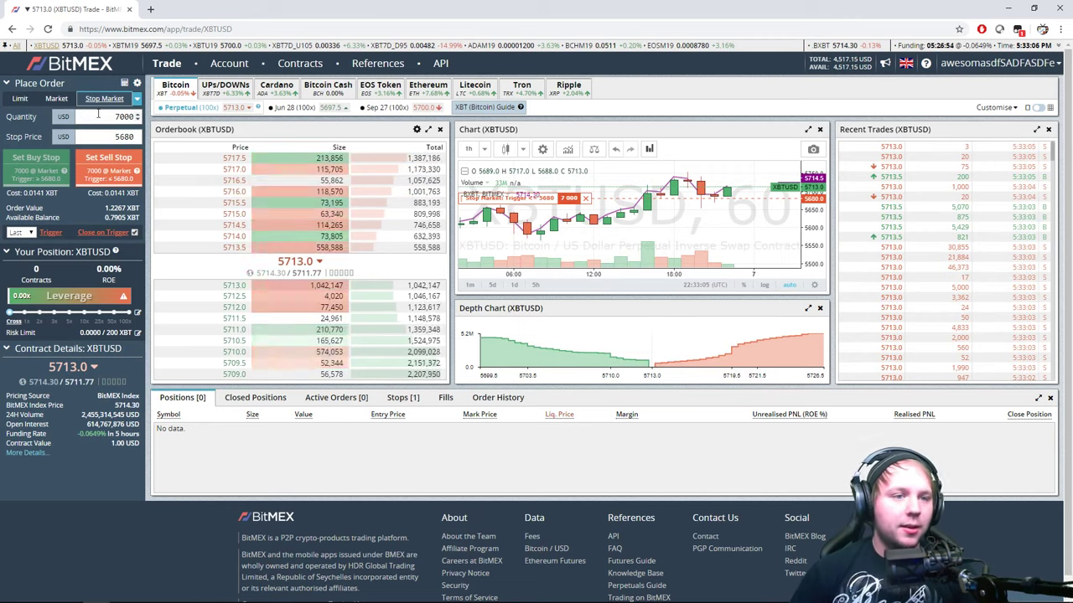
Change the order form to a limit order for 7000 contracts and set its limit price to 5713
left_click(31, 99)
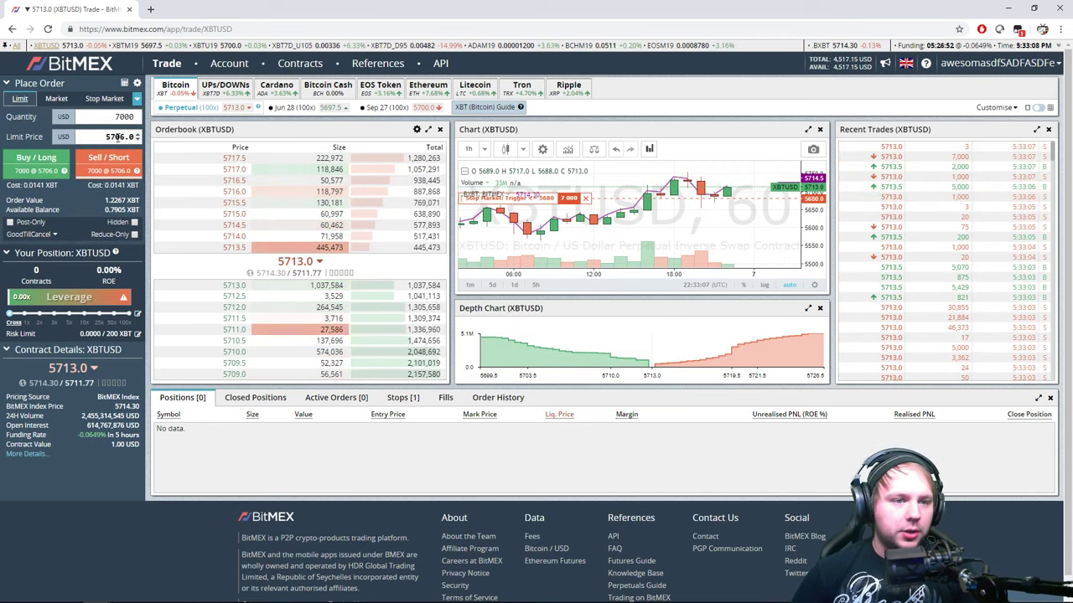
double_click(110, 136)
key("BackSpace")
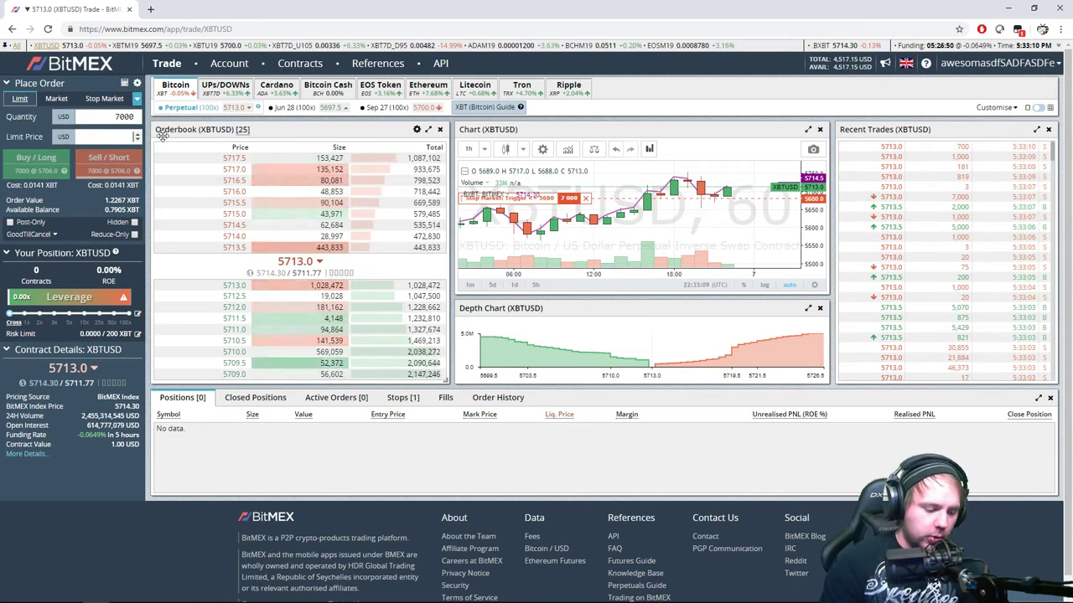
type("5713")
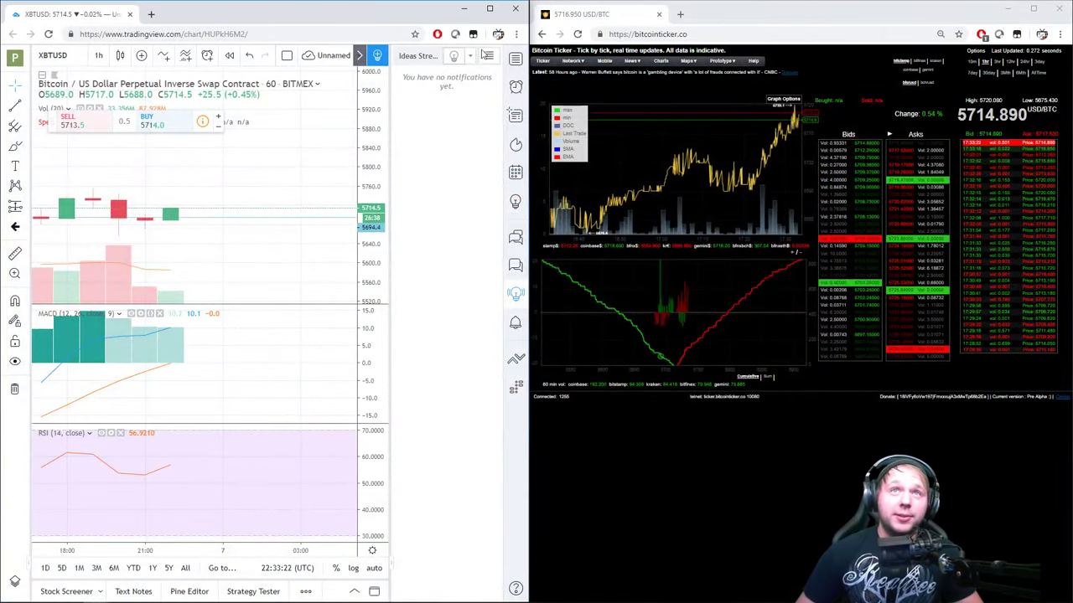
Compare the TradingView XBTUSD chart's MACD and RSI at the 15-minute, 30-minute and 1-hour intervals
left_click(491, 9)
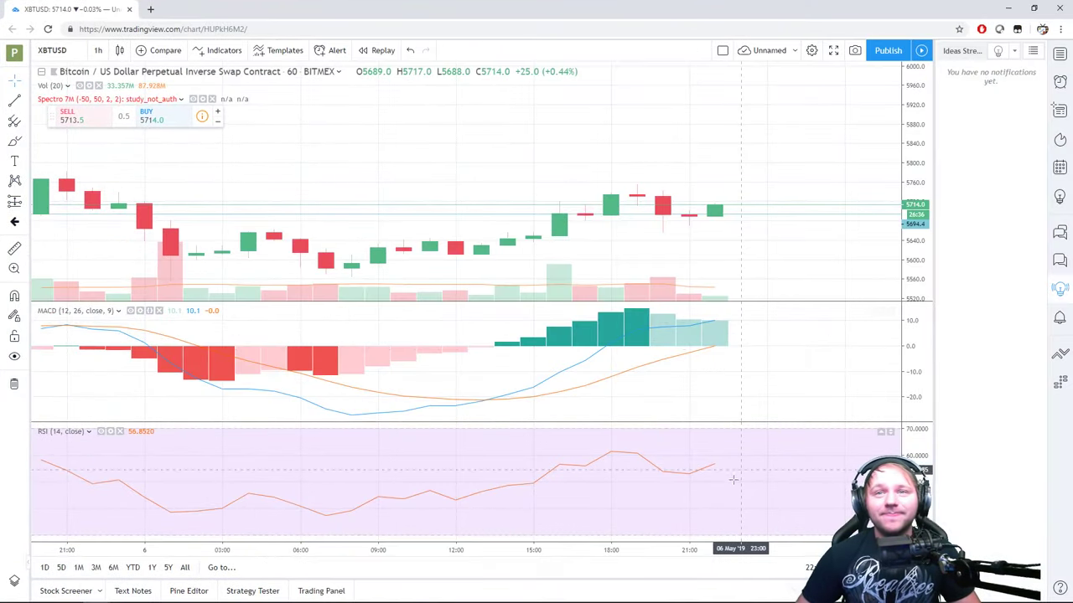
left_click(98, 50)
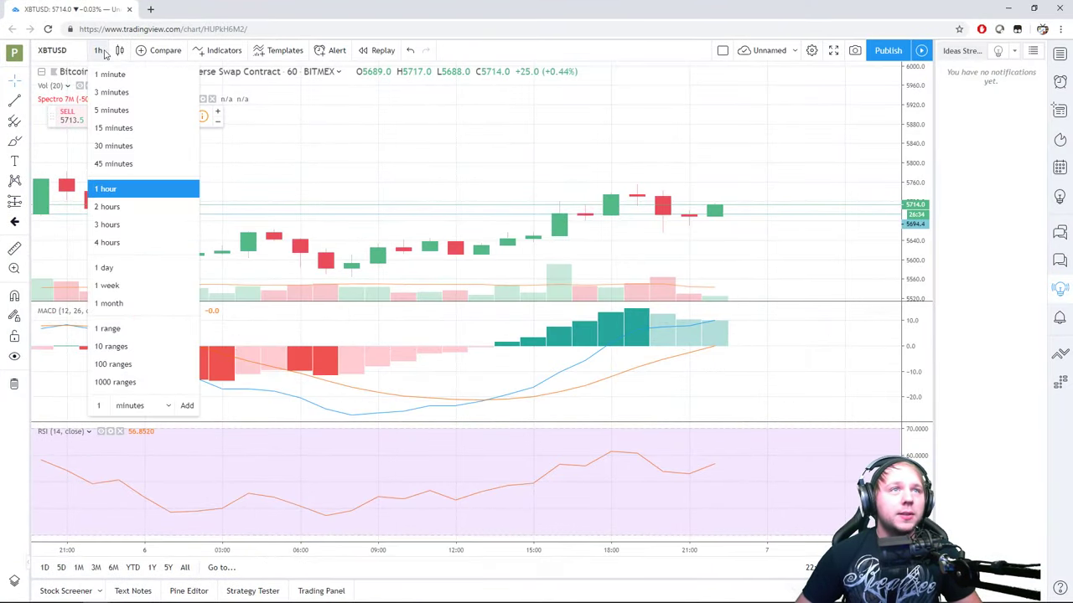
left_click(124, 132)
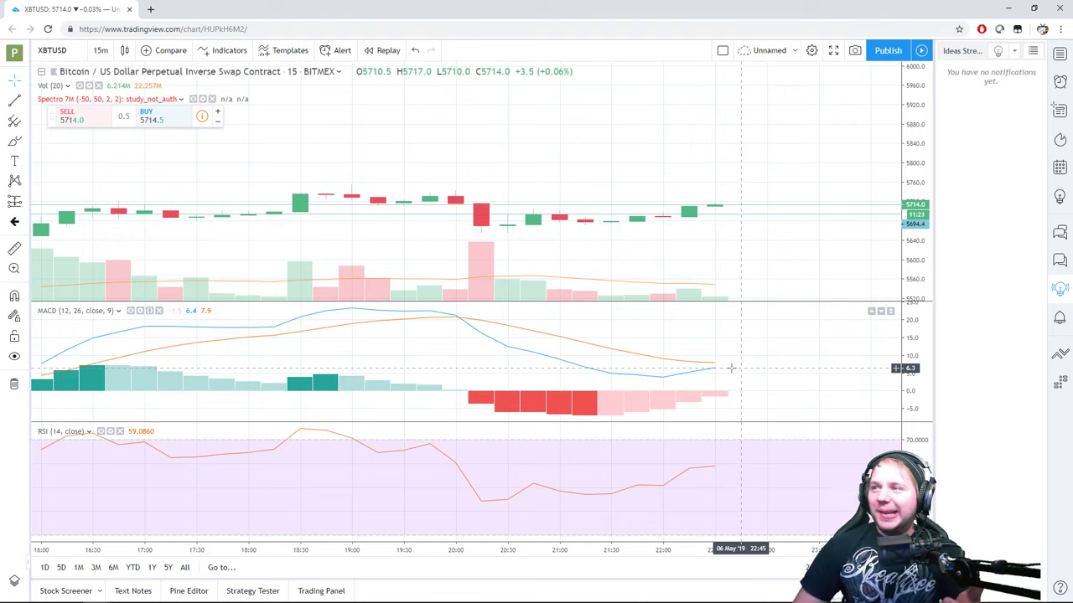
left_click(101, 52)
left_click(140, 144)
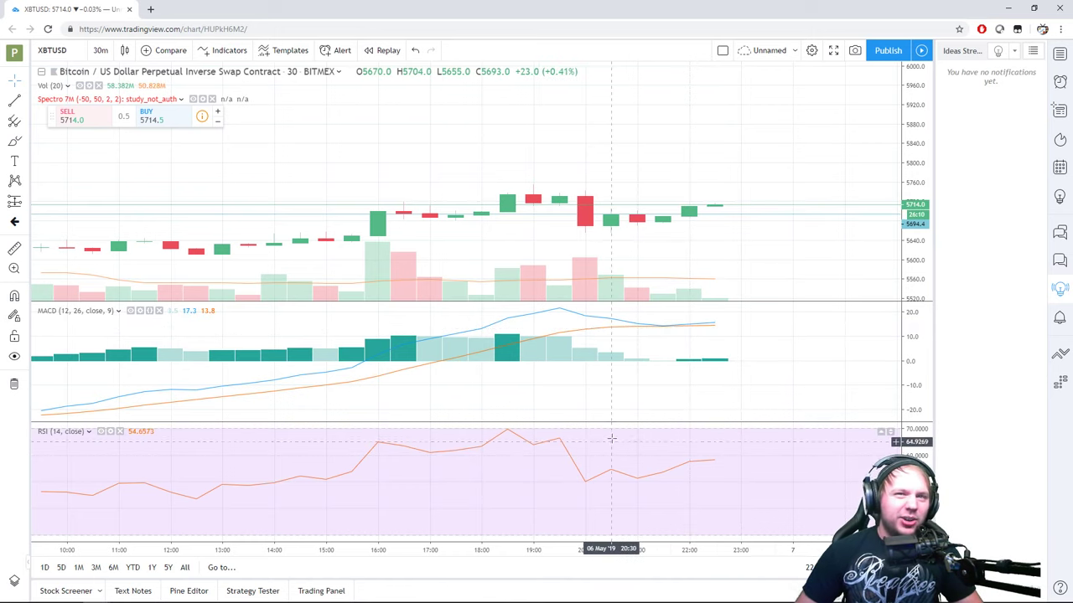
left_click(100, 50)
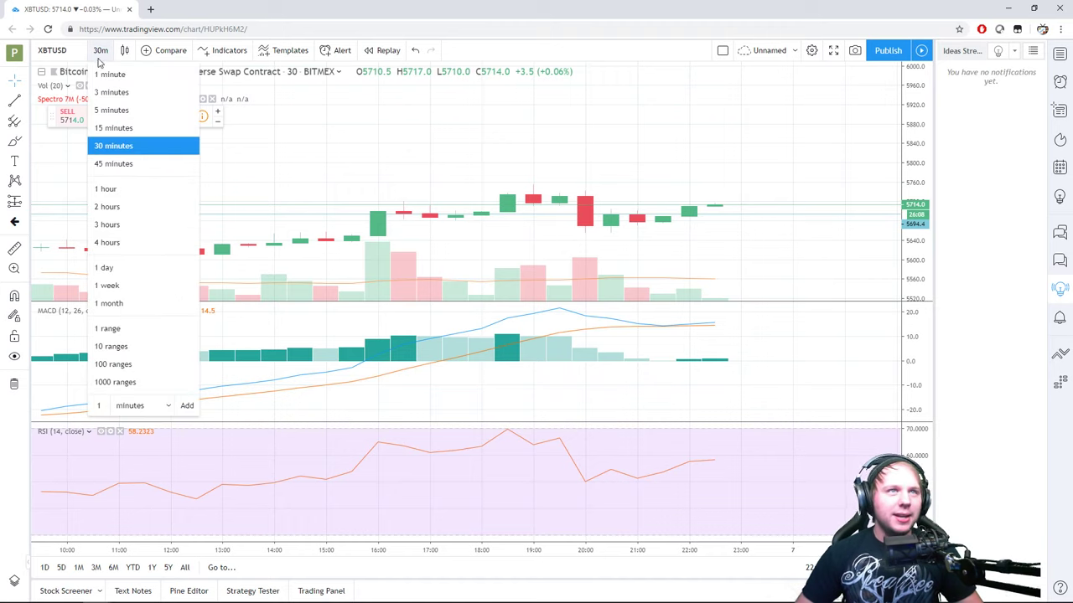
left_click(134, 188)
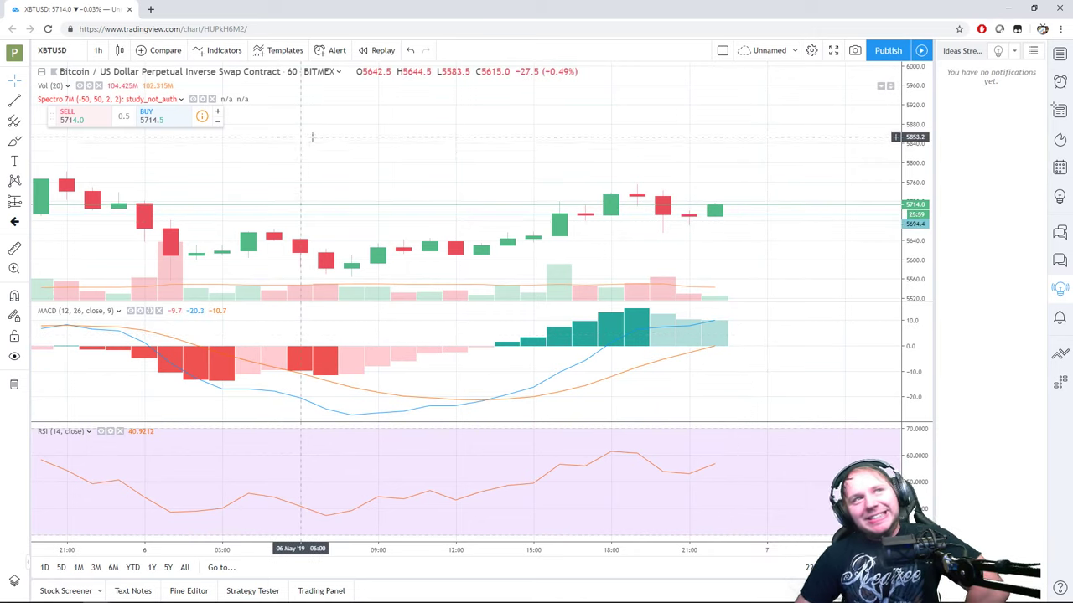
key("super+Left")
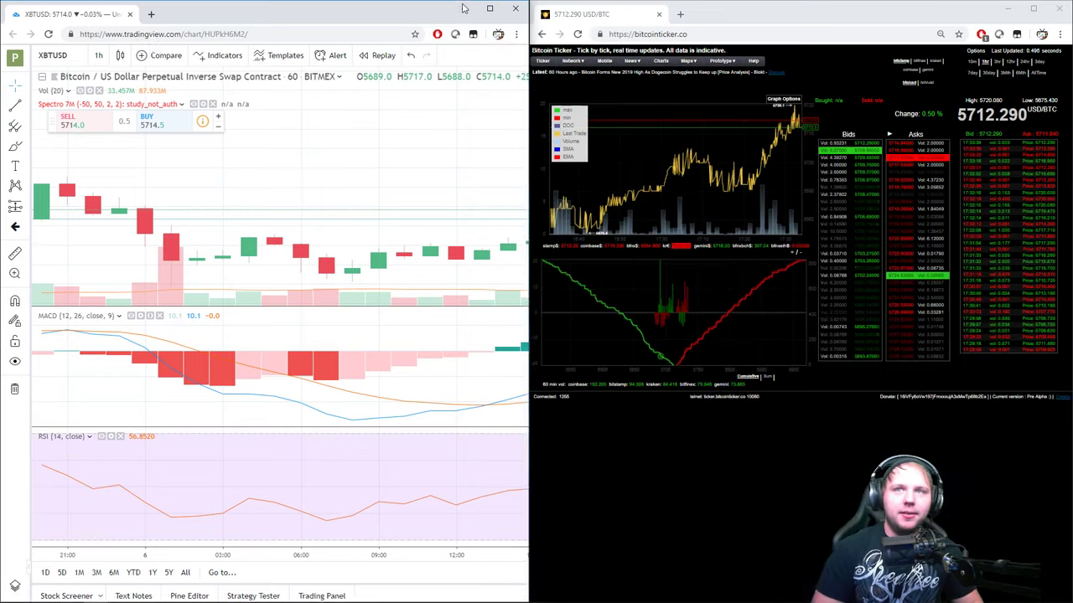
left_click(729, 474)
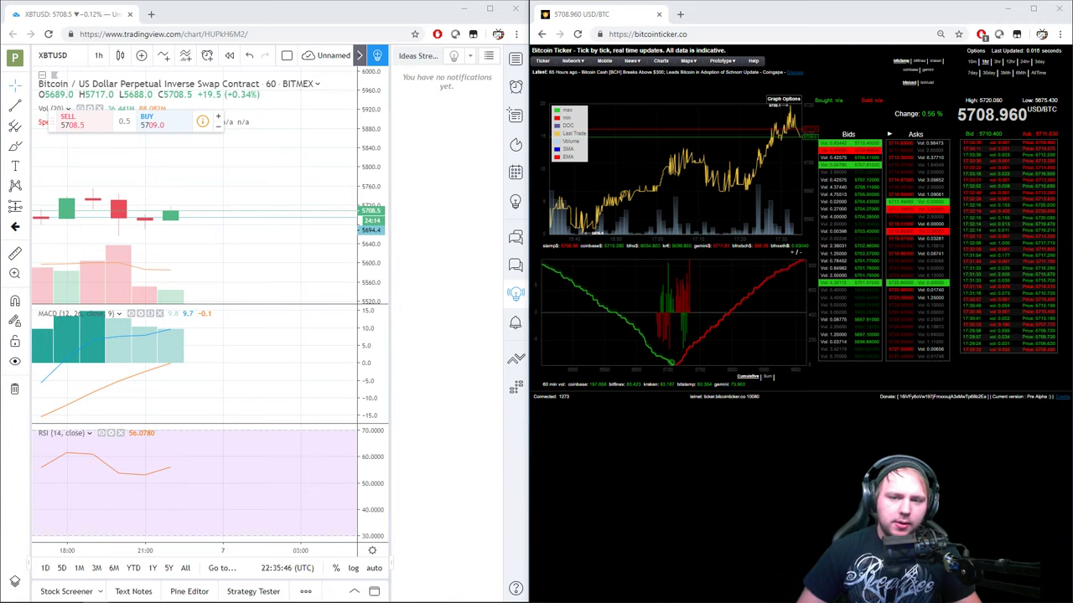
left_click(521, 427)
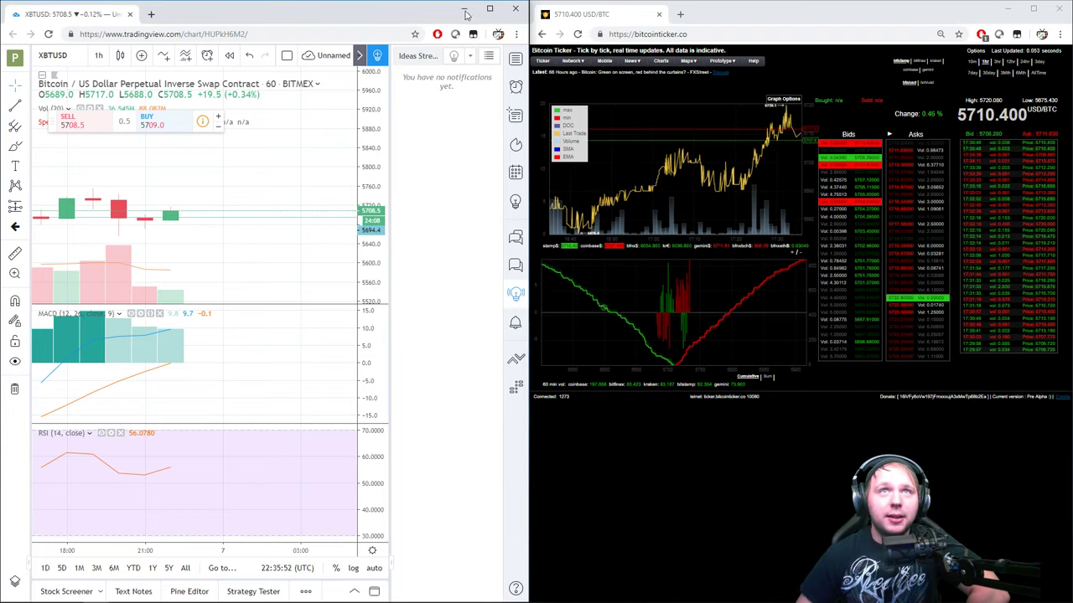
Maximise the TradingView chart, examine the recent 1-hour candles and change the interval to 15 minutes
key("super+Up")
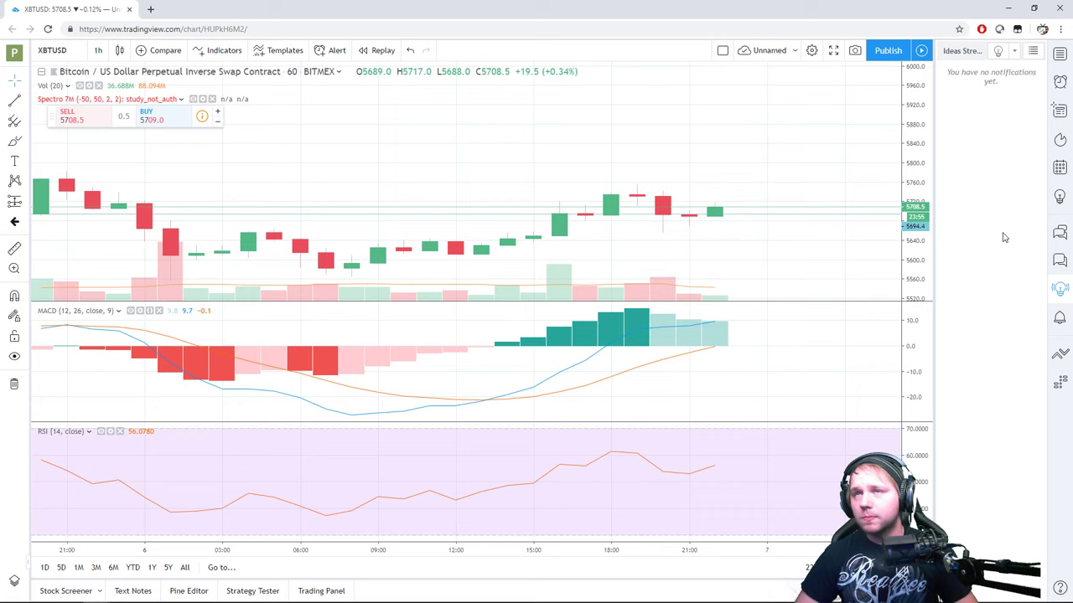
scroll(726, 407, "down", 3)
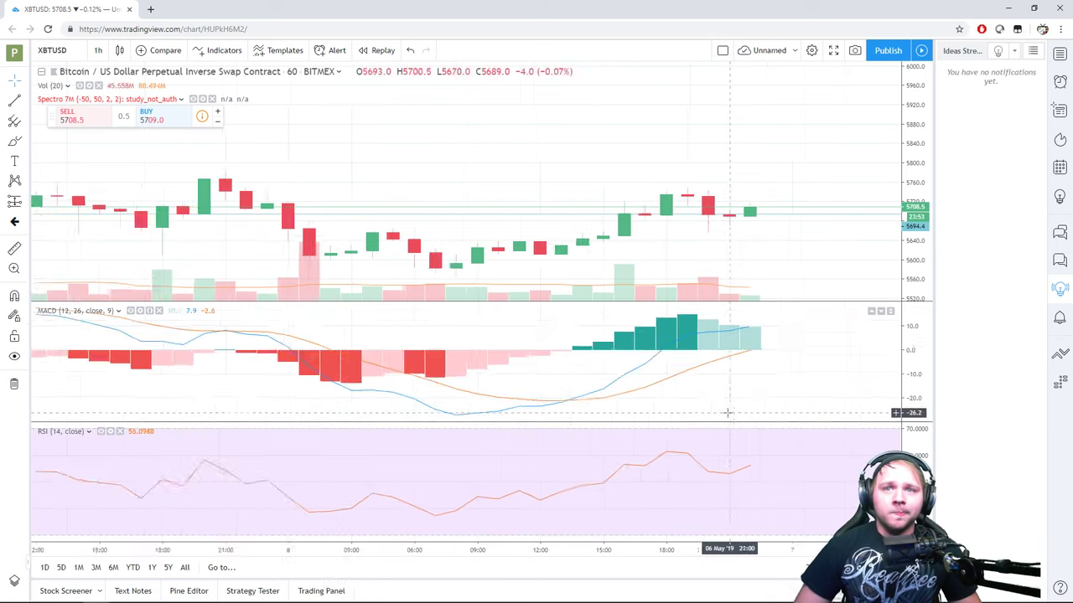
left_click_drag(847, 378, 823, 379)
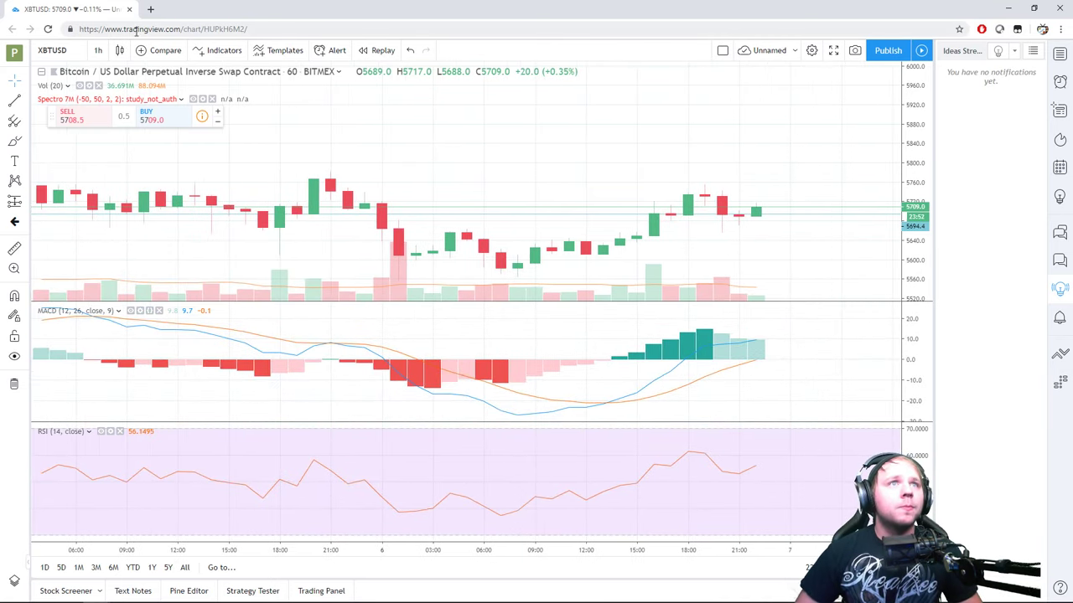
left_click(100, 52)
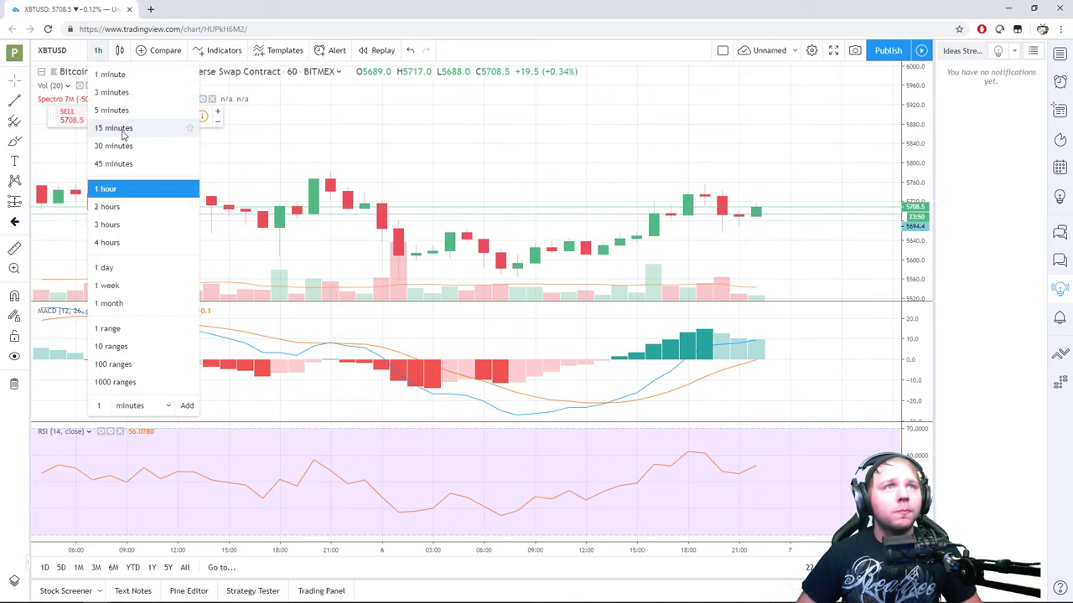
left_click(126, 127)
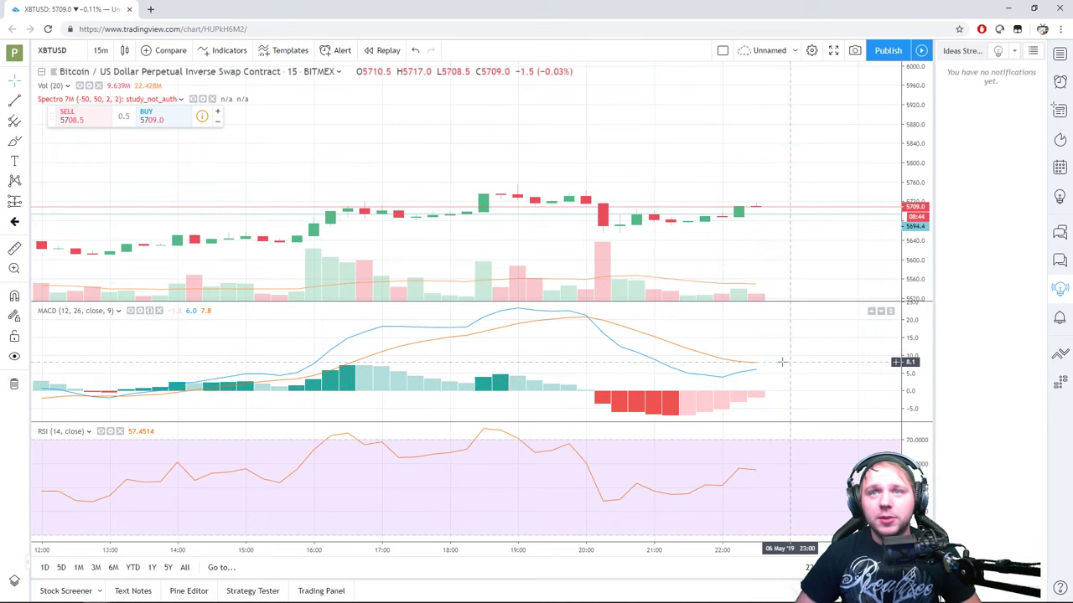
Check the XBTUSD chart at the 5-minute interval, return it to 15 minutes and examine the recent candles
left_click(124, 50)
left_click(102, 53)
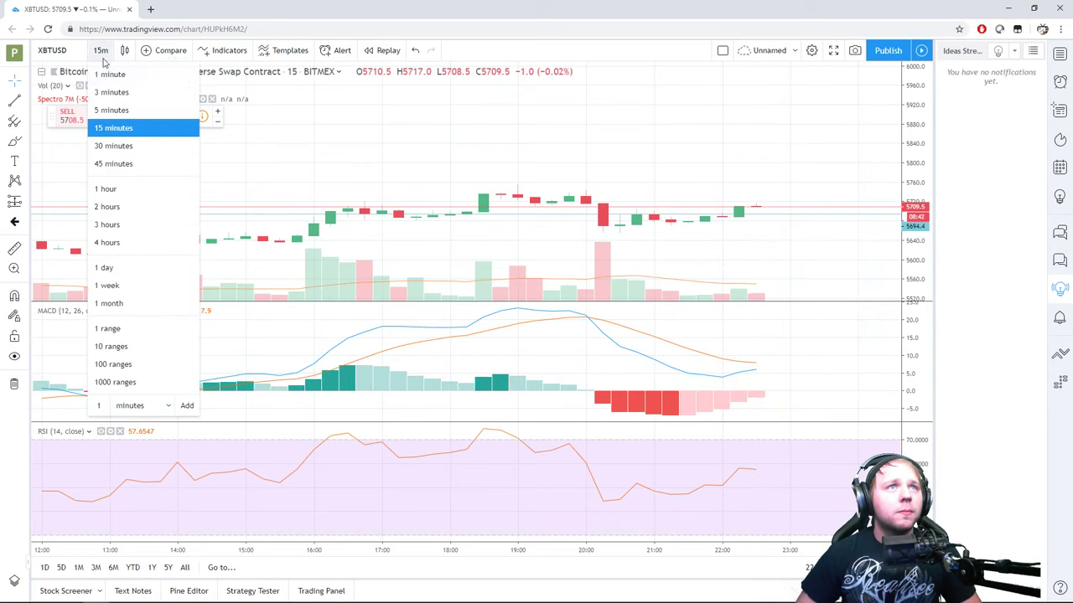
left_click(123, 113)
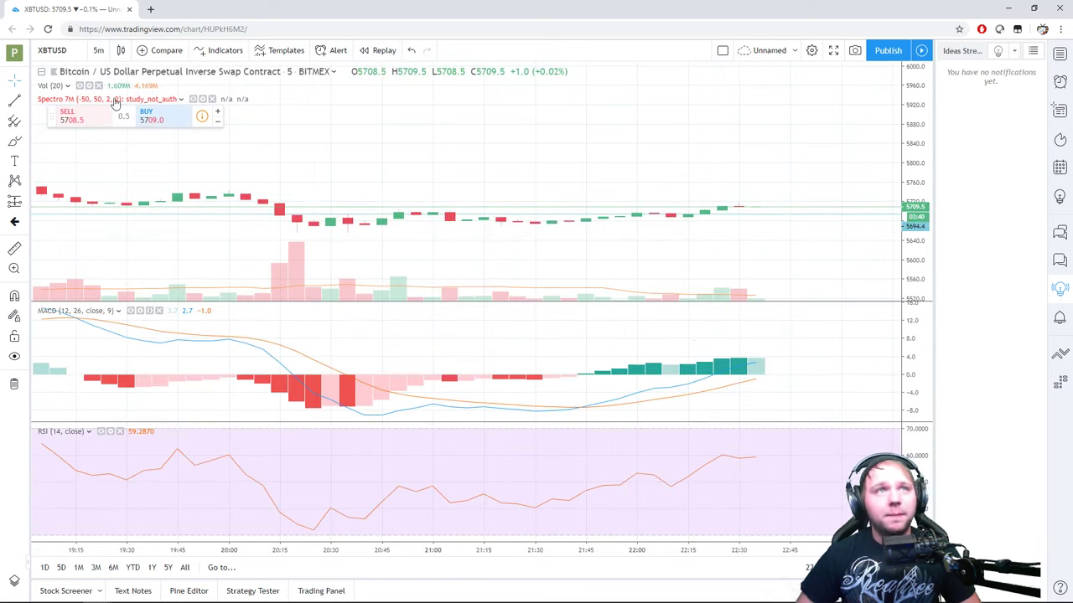
left_click(99, 50)
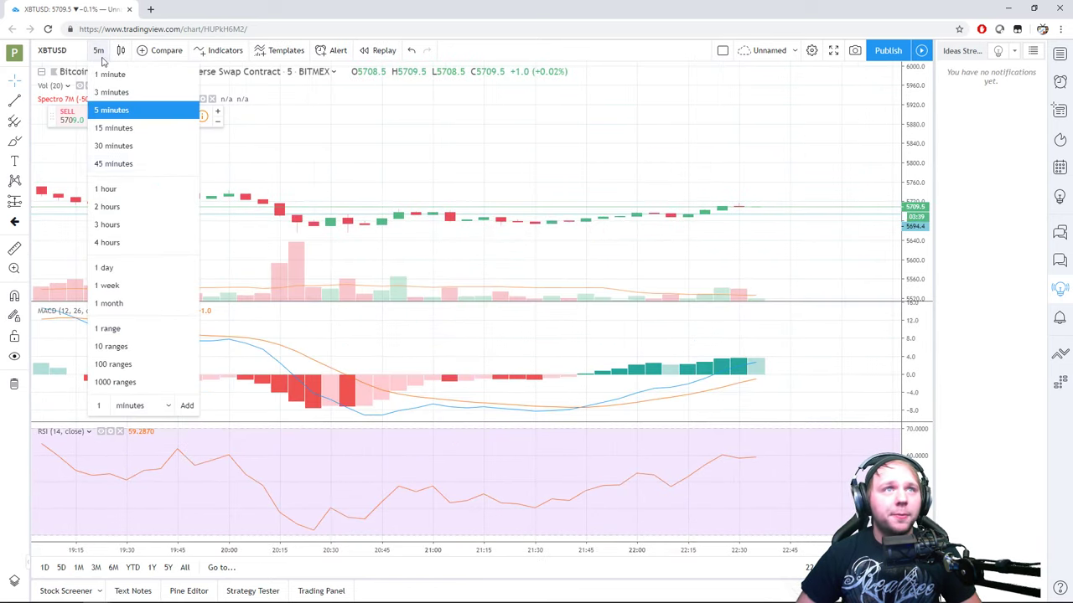
left_click(114, 128)
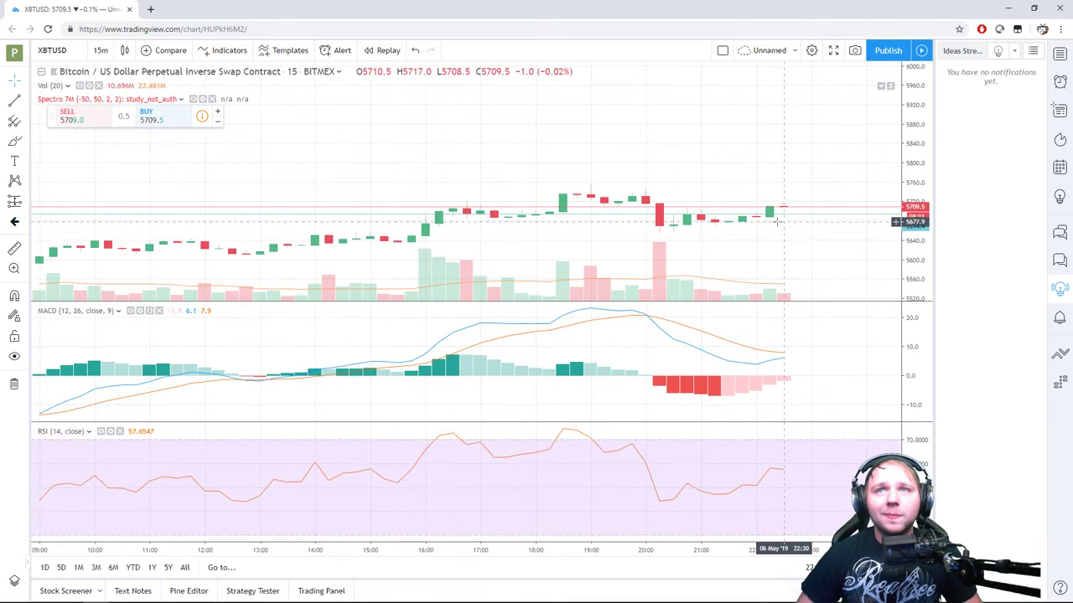
scroll(784, 221, "up", 2)
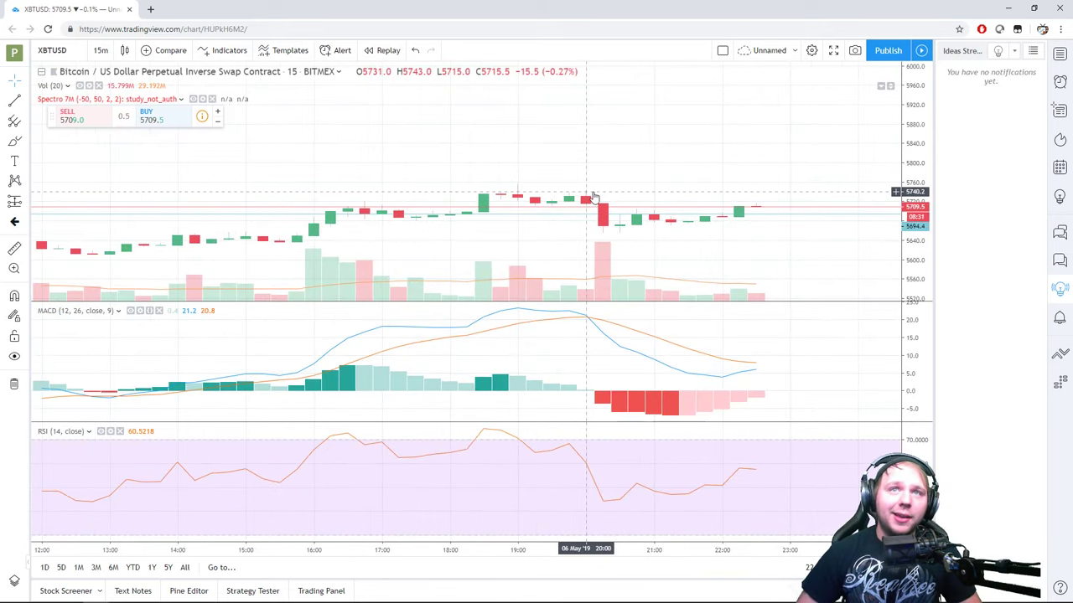
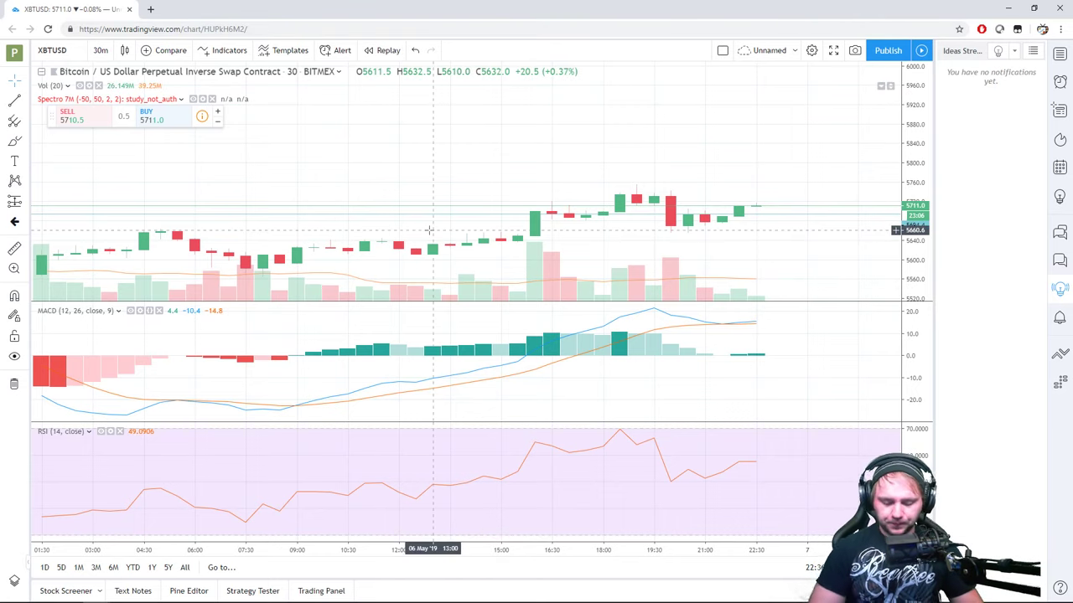
Try to sell 7000 XBTUSD contracts on BitMEX with a limit order at 5715, and cancel that order
key("super+Left")
left_click(780, 499)
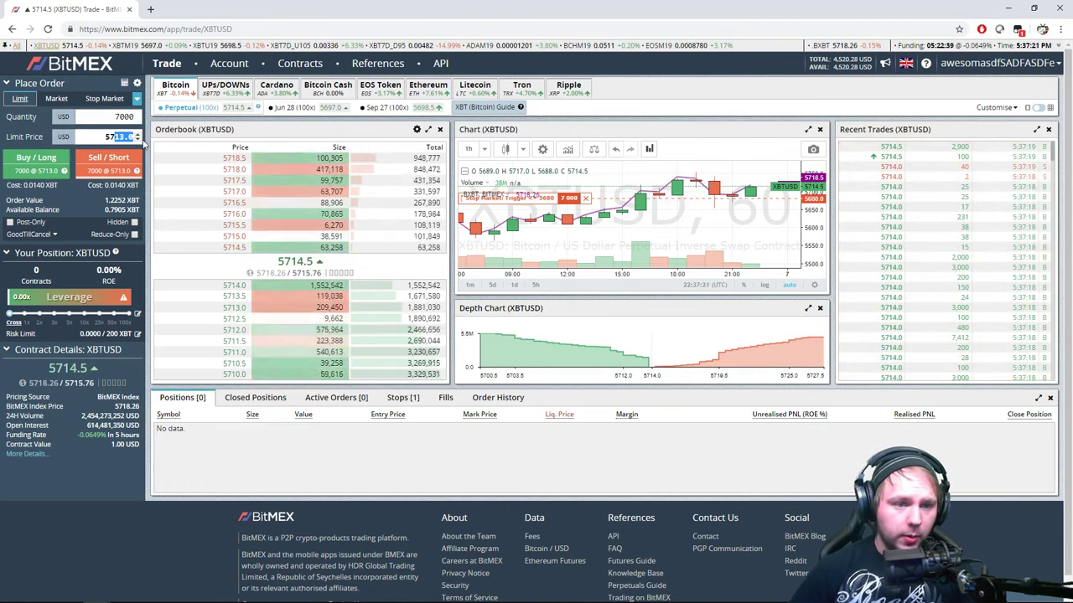
key("BackSpace")
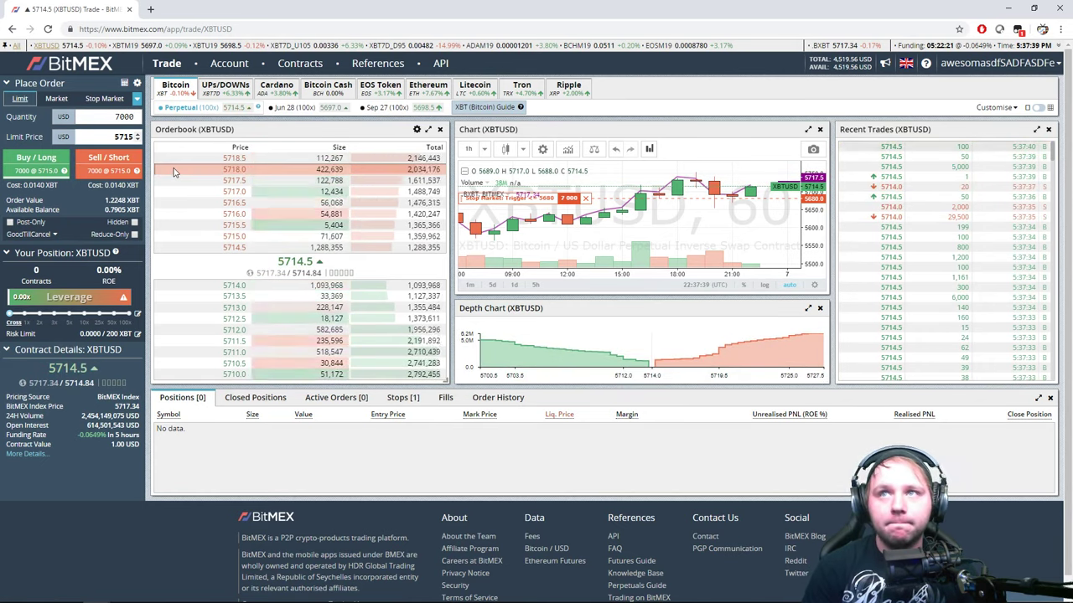
left_click(108, 157)
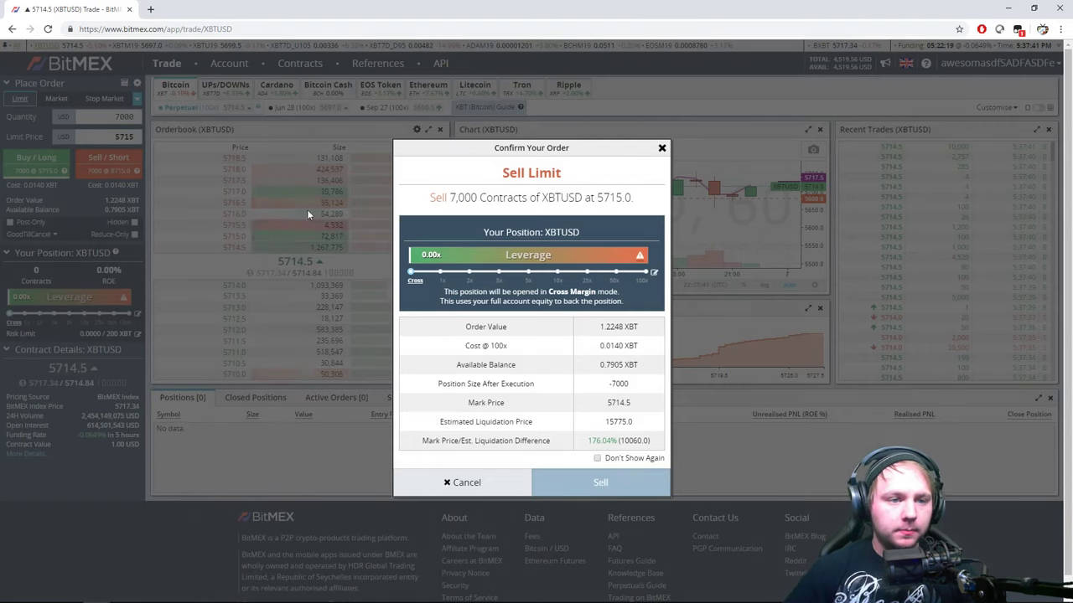
left_click(603, 484)
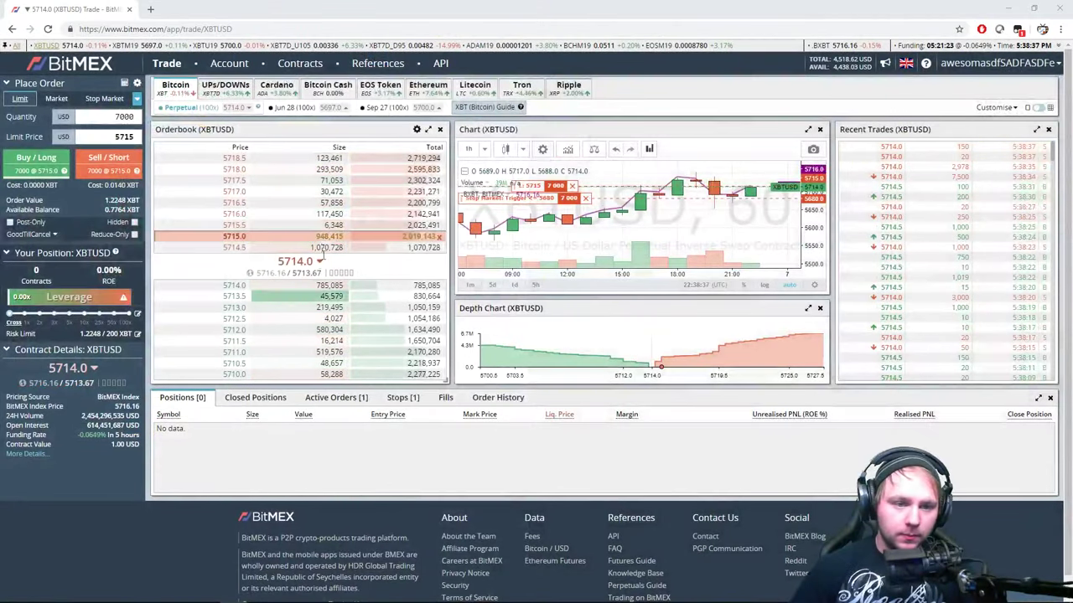
left_click(369, 399)
left_click(1029, 442)
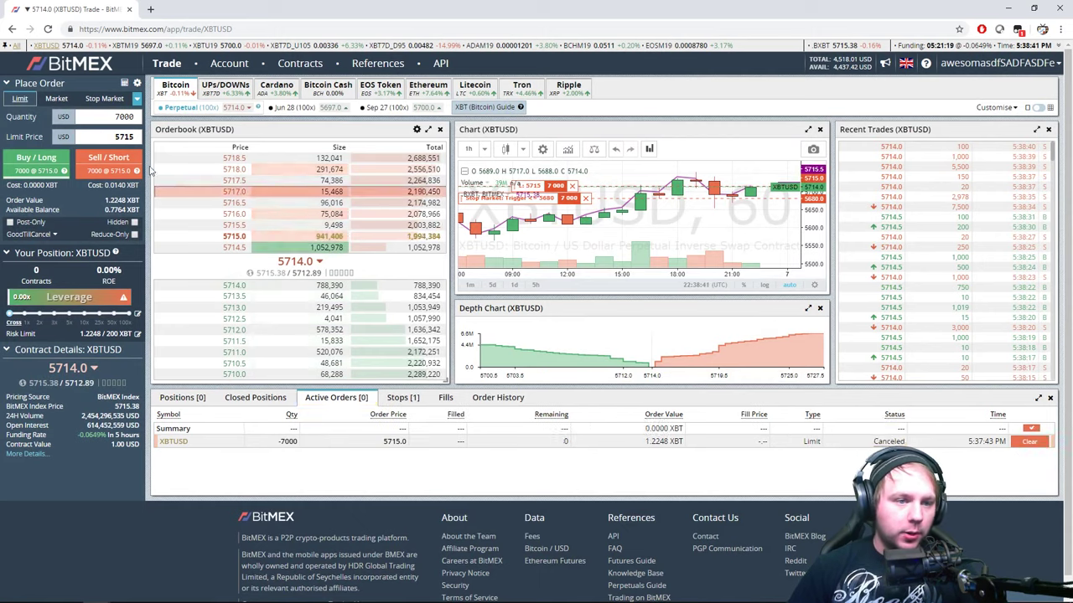
Set the limit price to 5714 and place a sell limit order for 7000 XBTUSD contracts
left_click(131, 139)
key("BackSpace")
type("4")
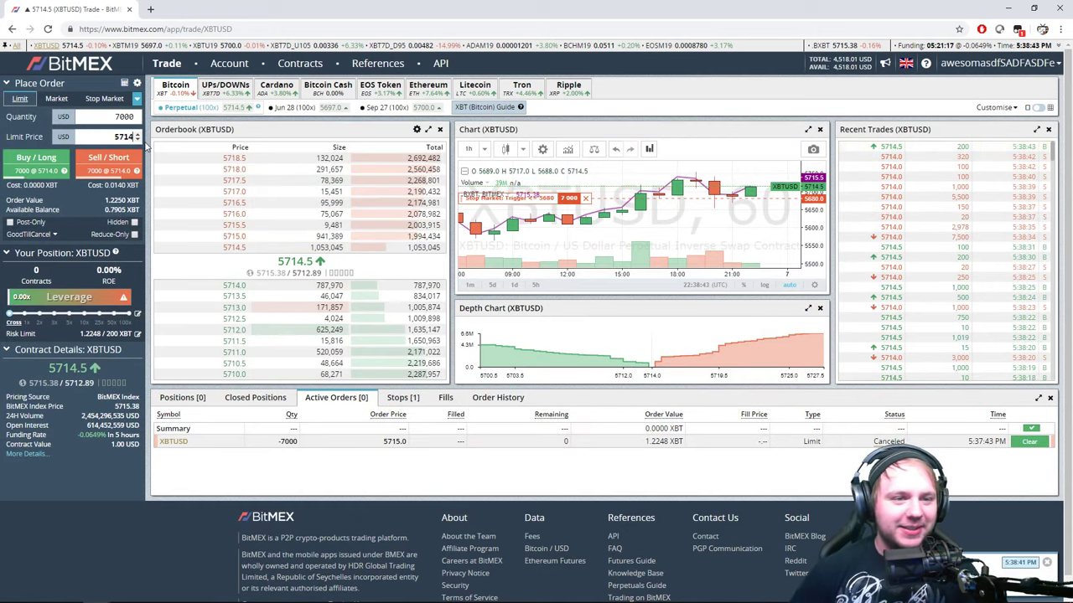
left_click(122, 161)
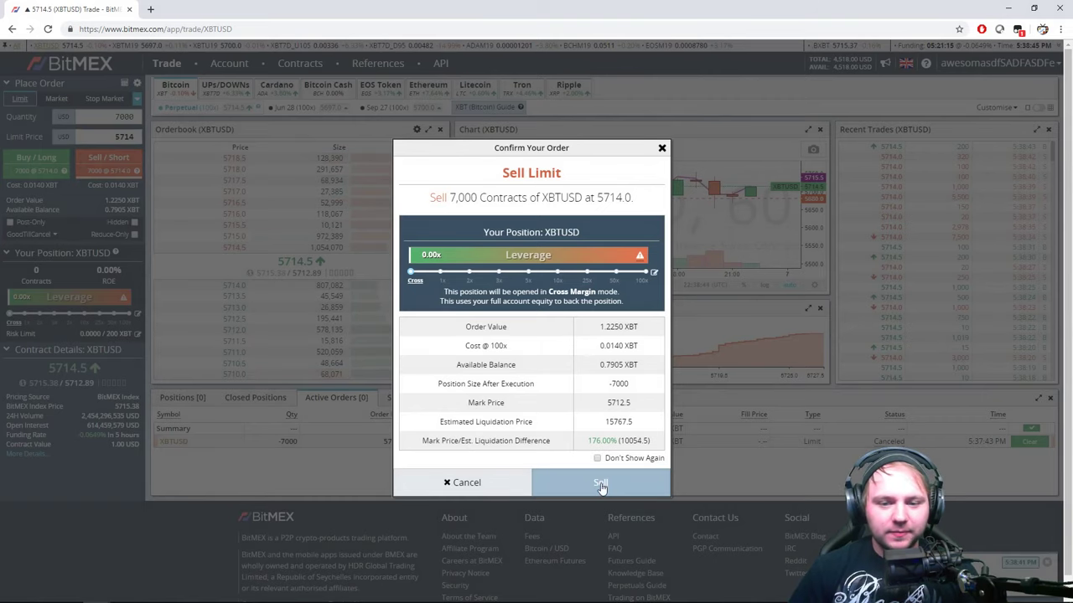
left_click(600, 486)
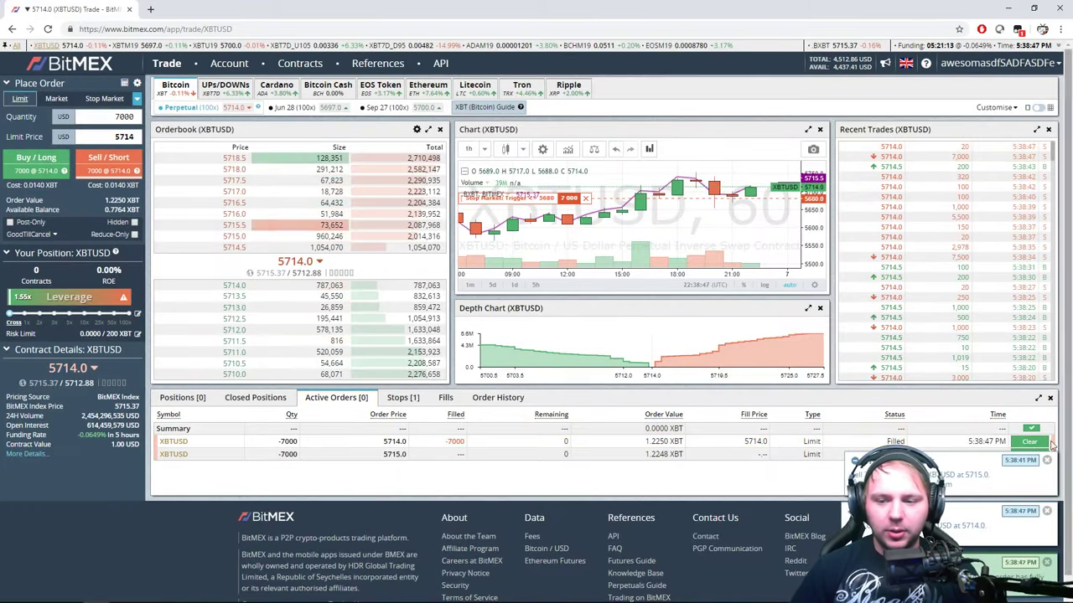
Clear the finished 5714 and 5715 entries from the active orders and show the open positions
left_click(1029, 441)
left_click(1029, 441)
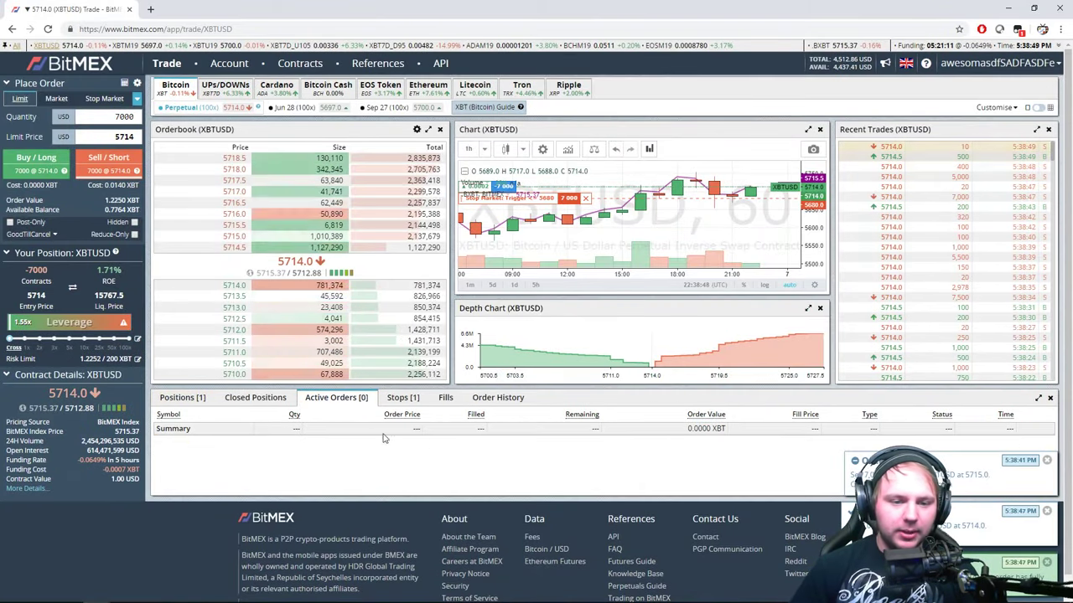
left_click(186, 399)
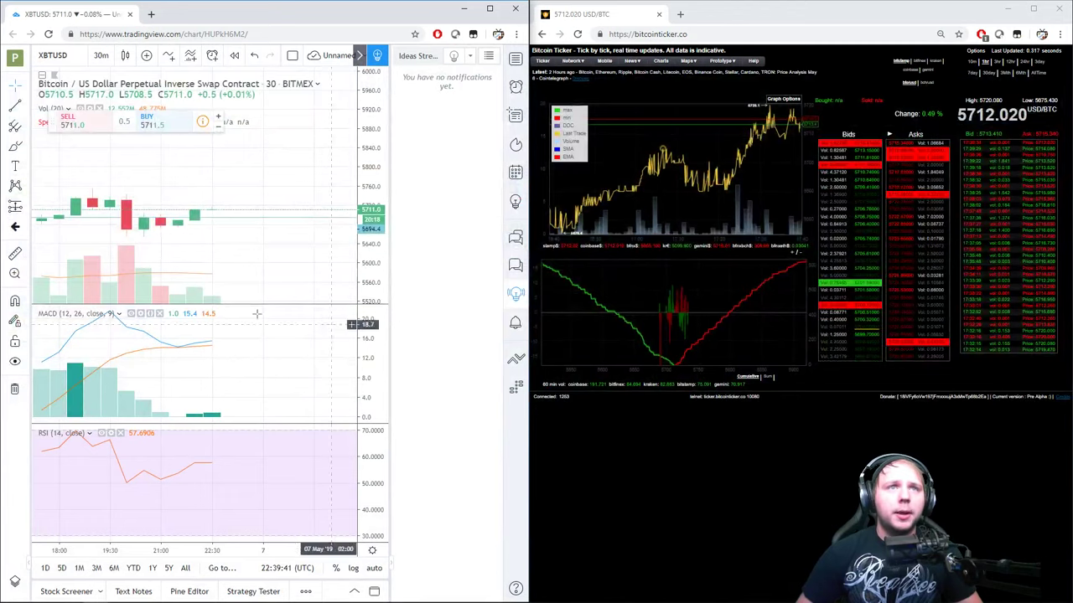
Examine the MACD on TradingView's 30-minute XBTUSD chart and the market depth curve on Bitcoin Ticker
scroll(304, 280, "down", 3)
scroll(295, 275, "up", 4)
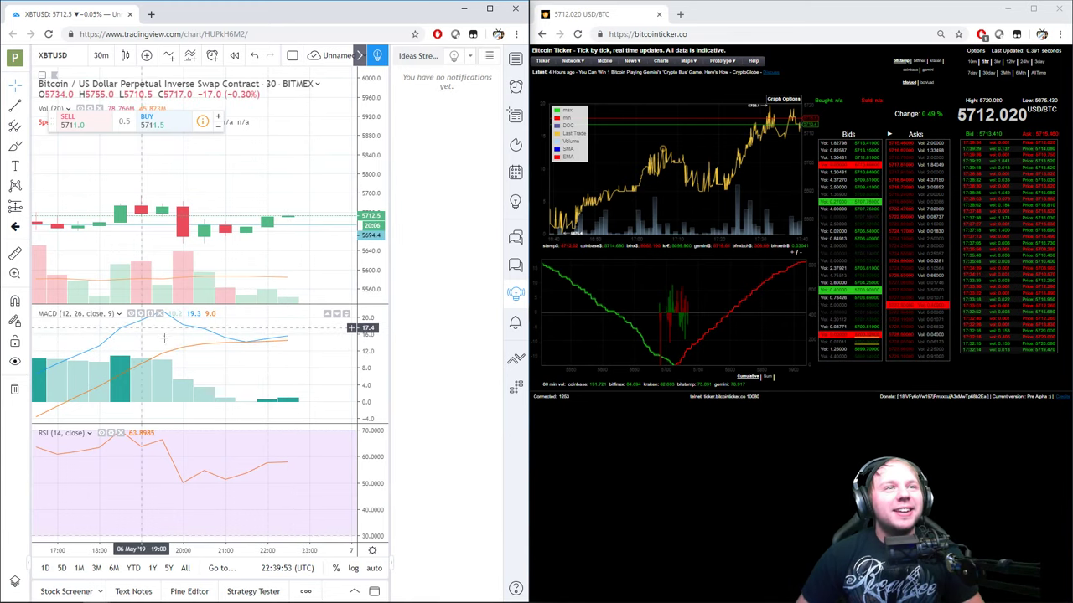
mouse_move(249, 364)
left_mouse_down()
mouse_move(277, 361)
mouse_move(233, 361)
left_mouse_up()
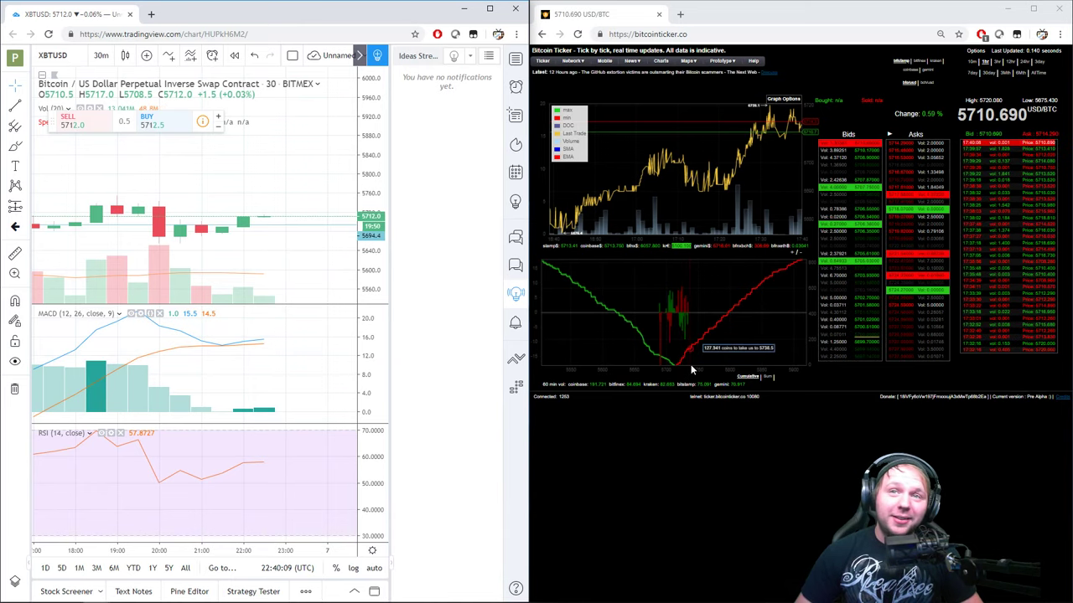
left_click(801, 258)
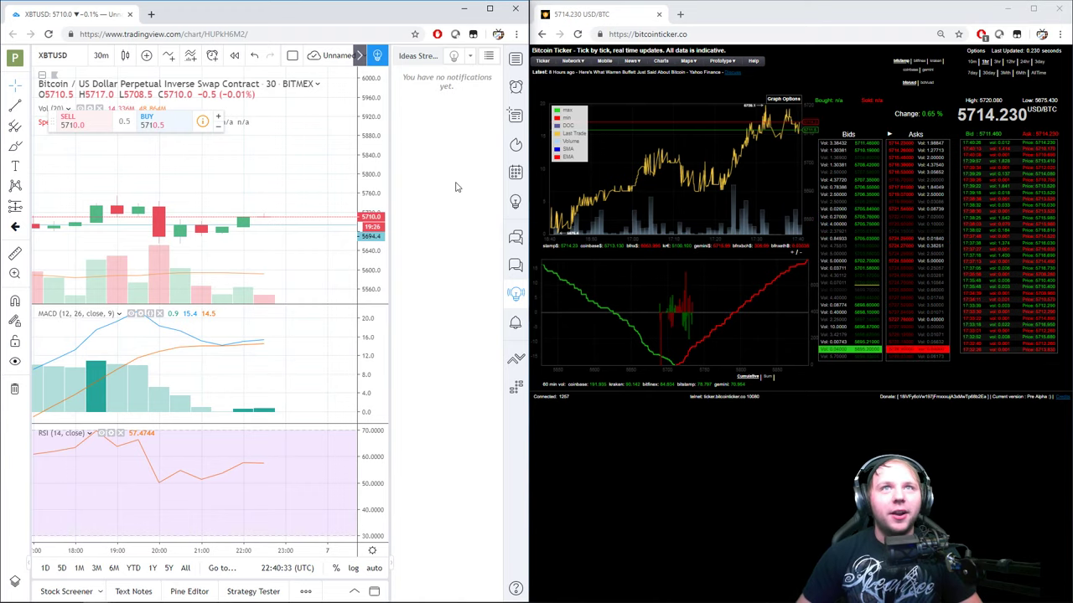
Maximise the TradingView chart, compare XBTUSD at the 15-minute and 1-hour intervals, and return it beside Bitcoin Ticker
left_click(493, 12)
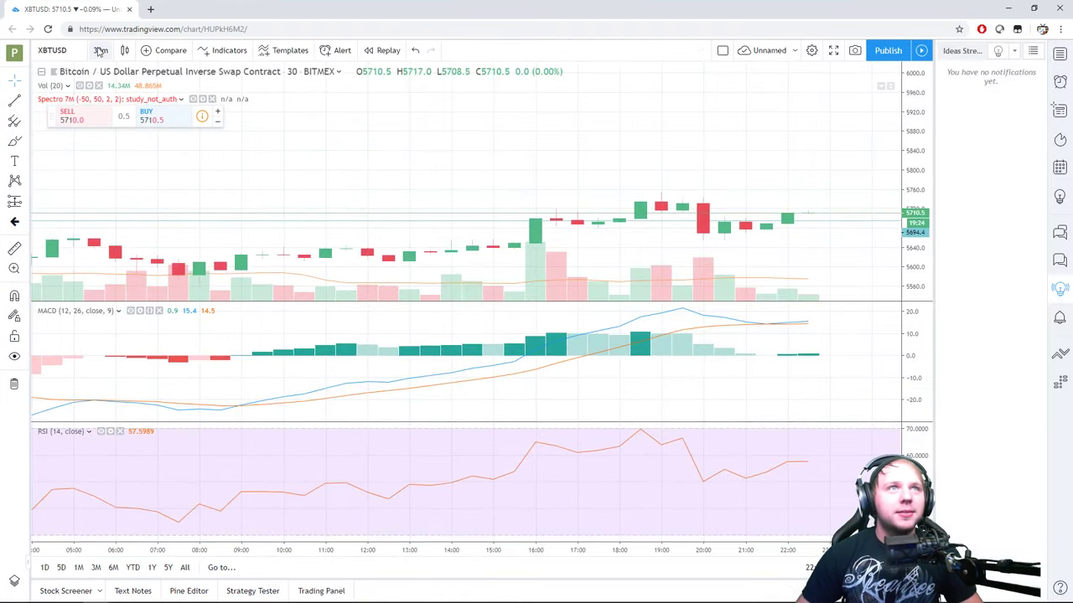
left_click(102, 51)
left_click(117, 127)
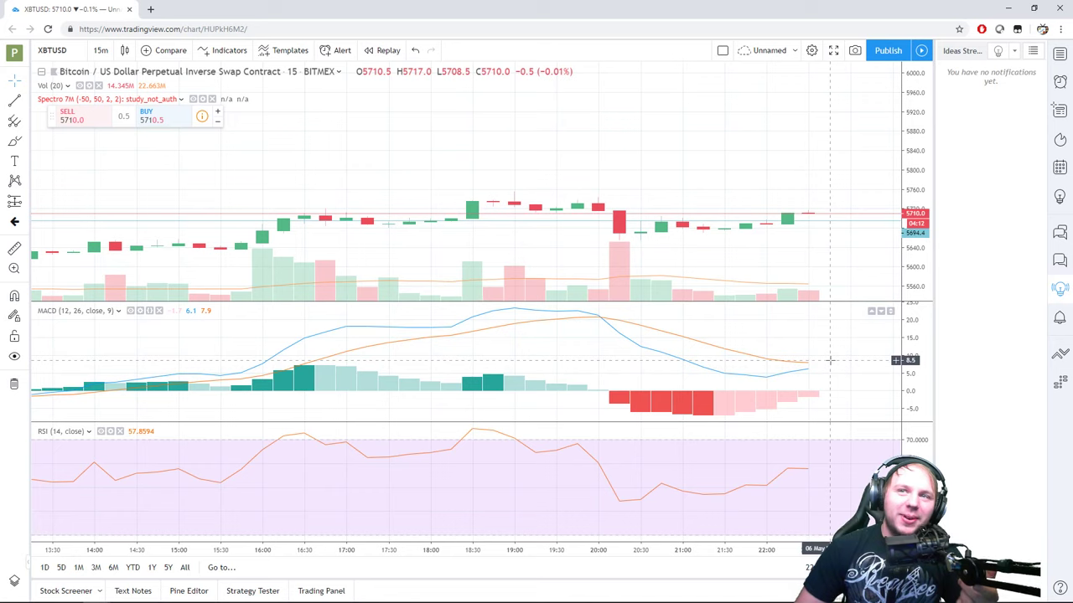
left_click(102, 50)
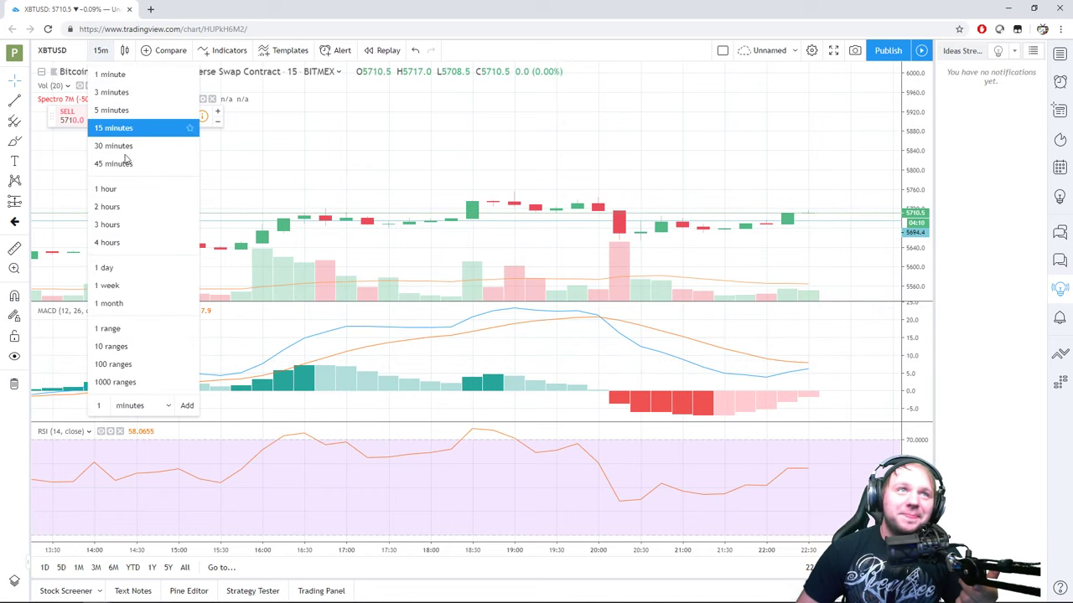
left_click(105, 188)
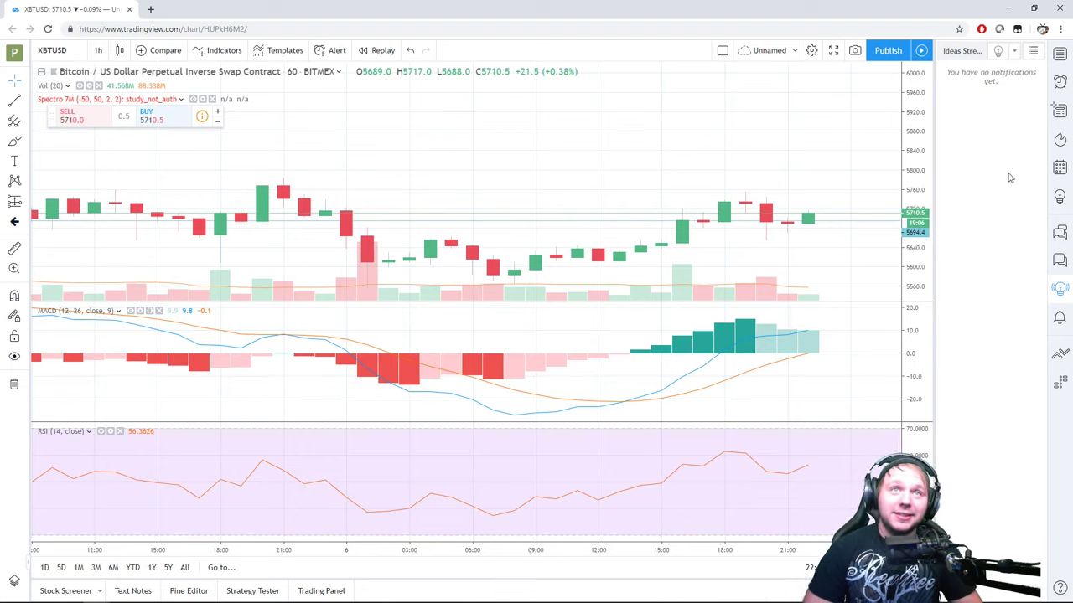
key("super+Left")
left_click(844, 437)
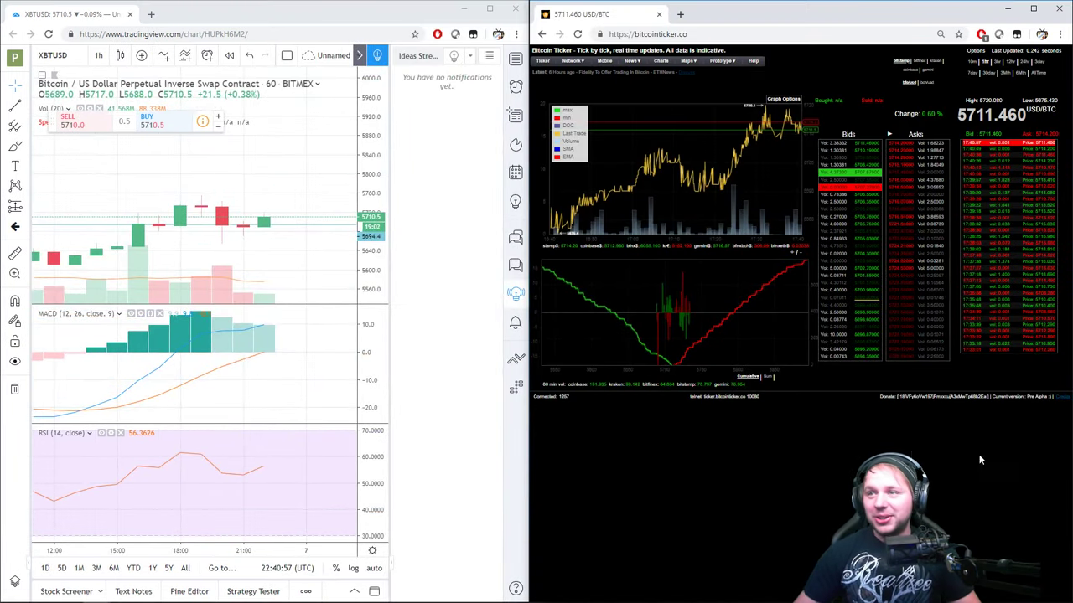
Switch to BitMEX and check the recent candles on its chart and the short position's unrealised PNL
key("alt+Tab")
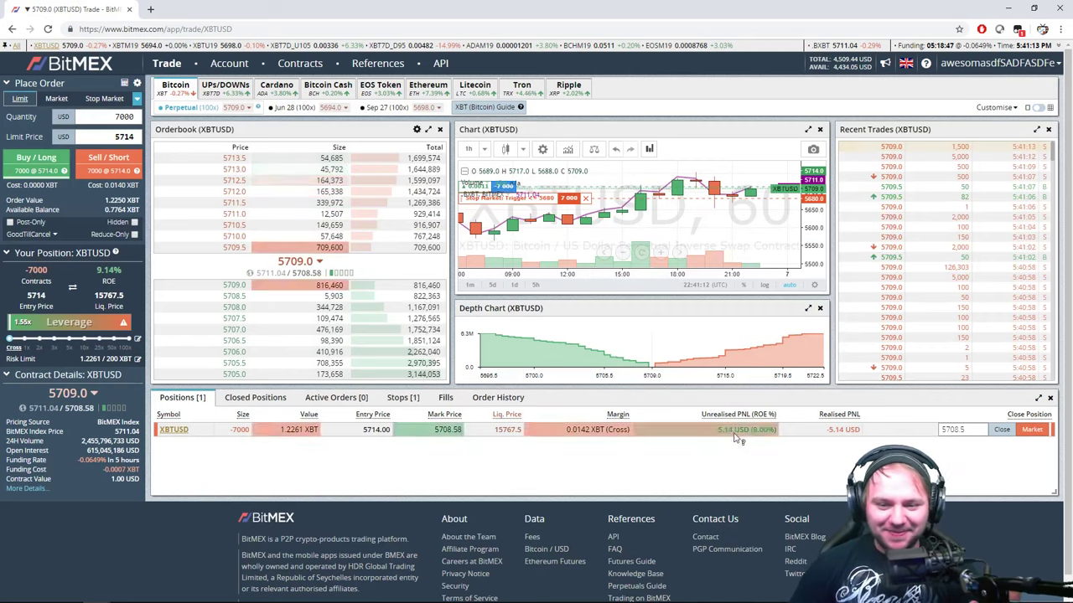
mouse_move(754, 434)
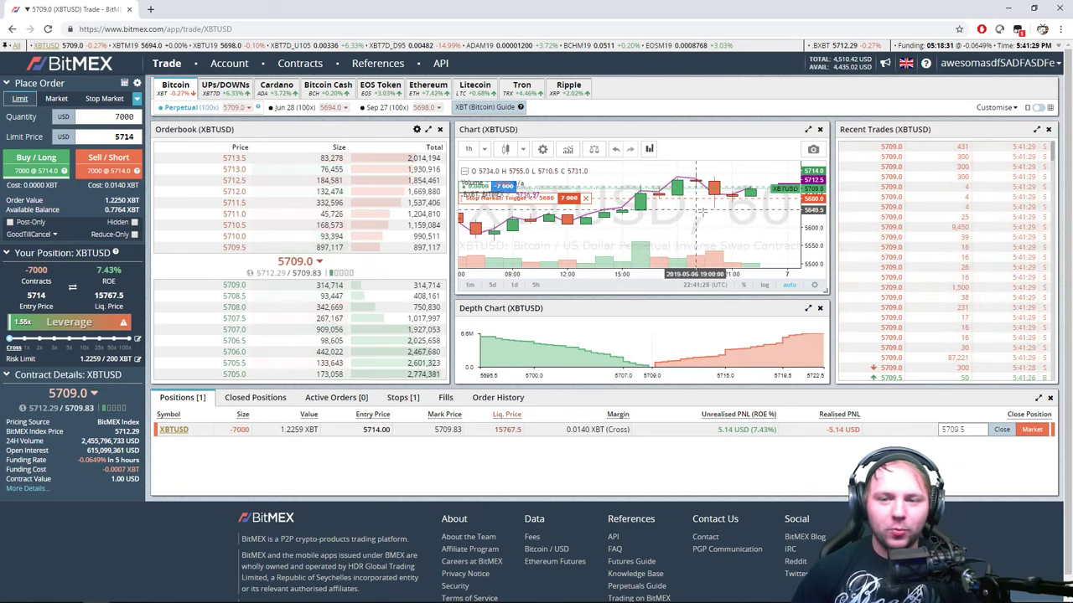
scroll(698, 213, "up", 1)
scroll(698, 214, "up", 2)
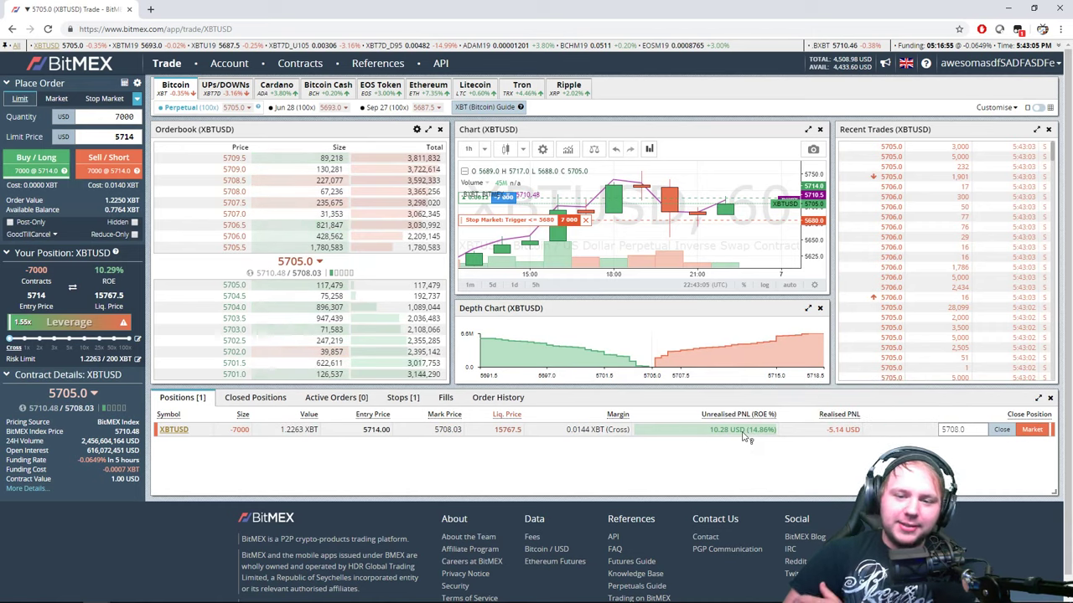
mouse_move(744, 436)
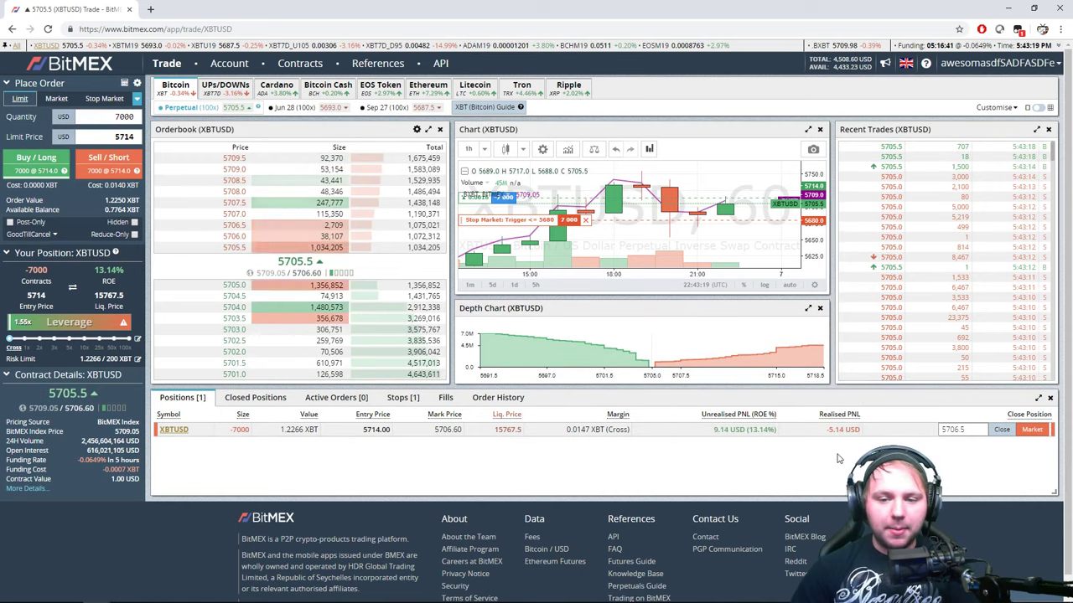
mouse_move(750, 435)
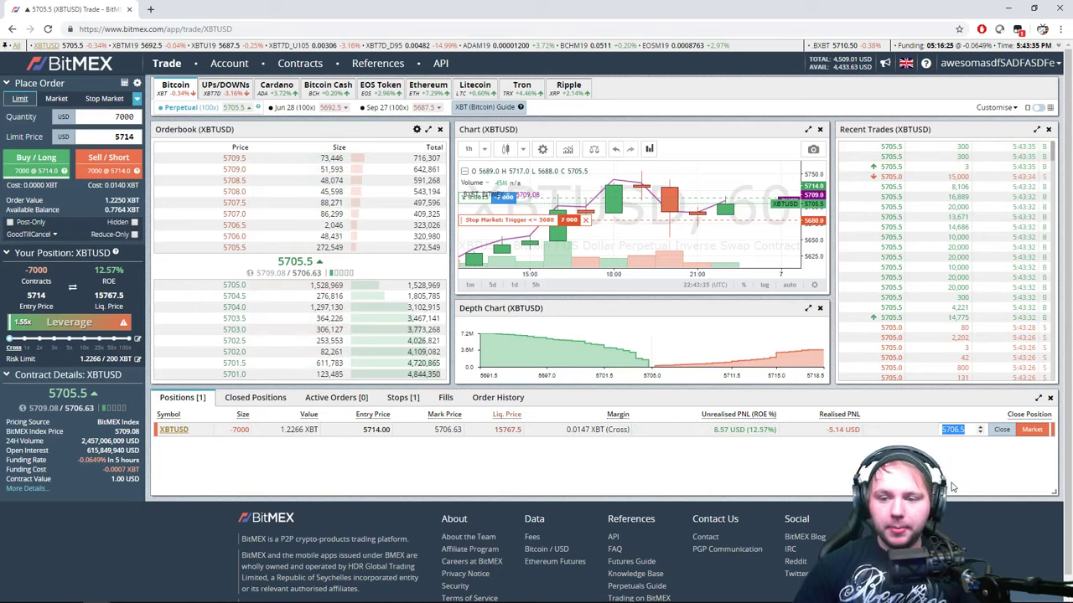
Close the 7000-contract XBTUSD short with a limit close at 5706
type("570")
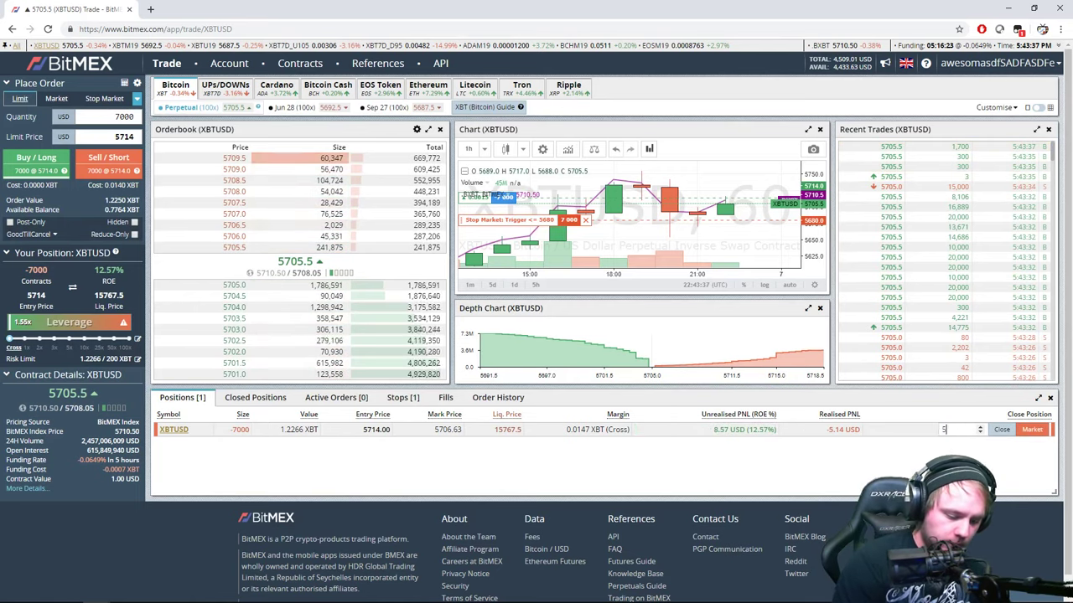
type("5")
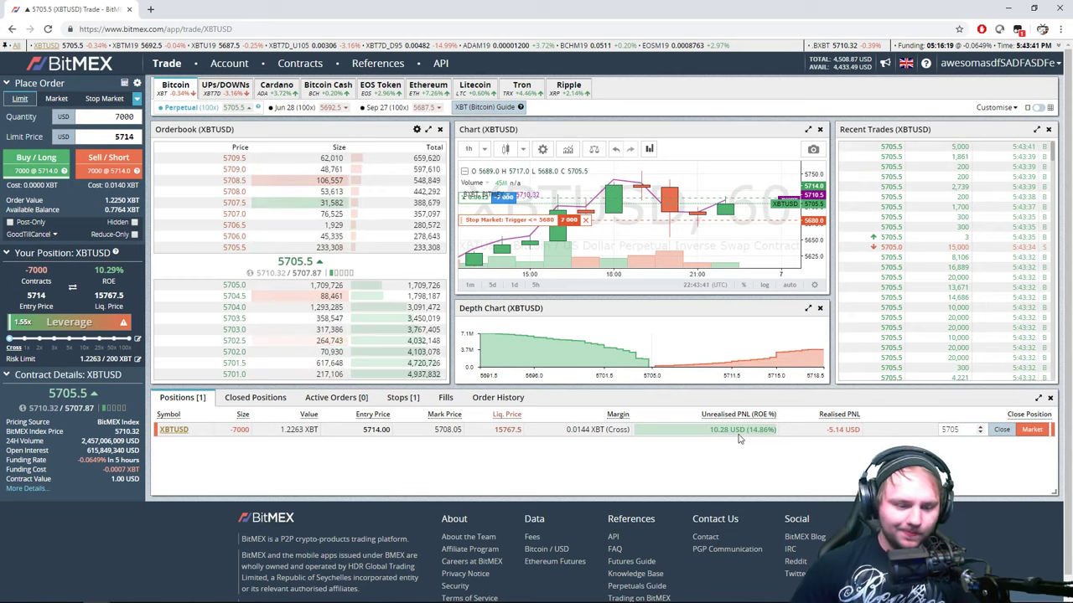
key("BackSpace")
type("6")
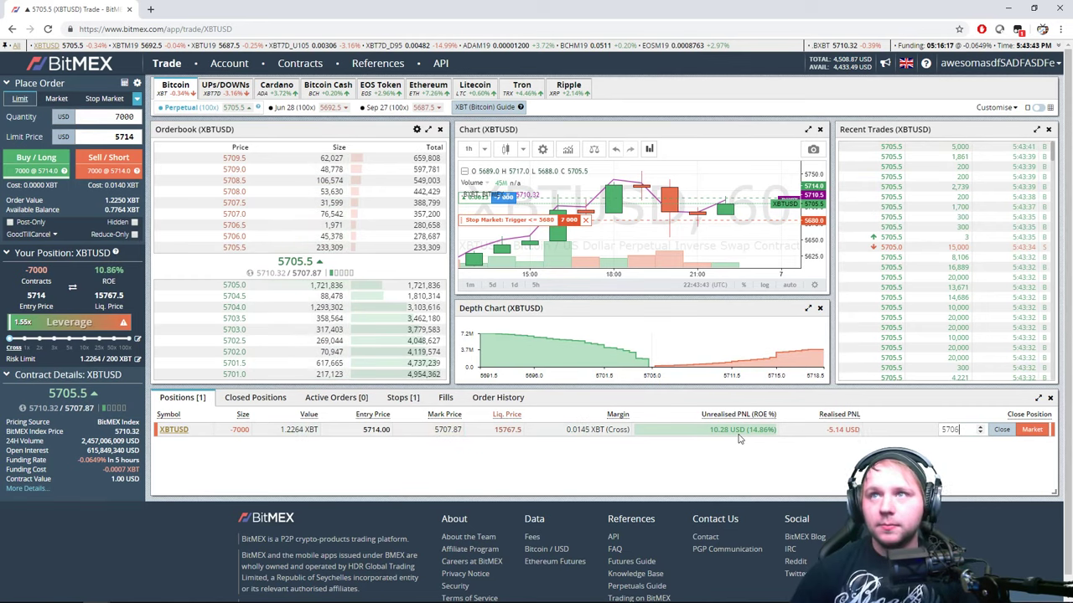
left_click(1003, 432)
key("Escape")
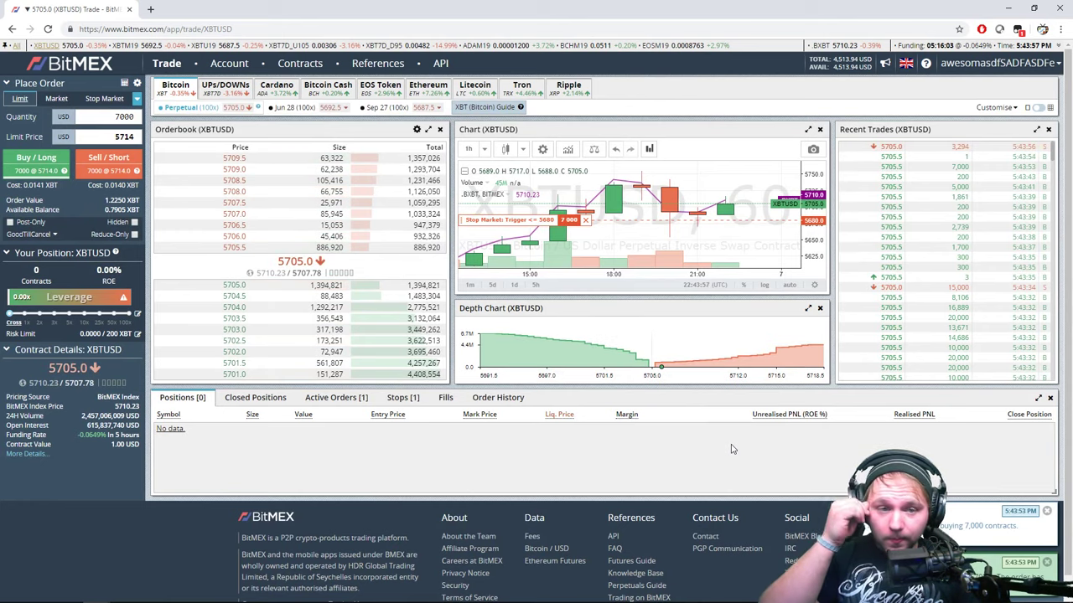
triple_click(724, 449)
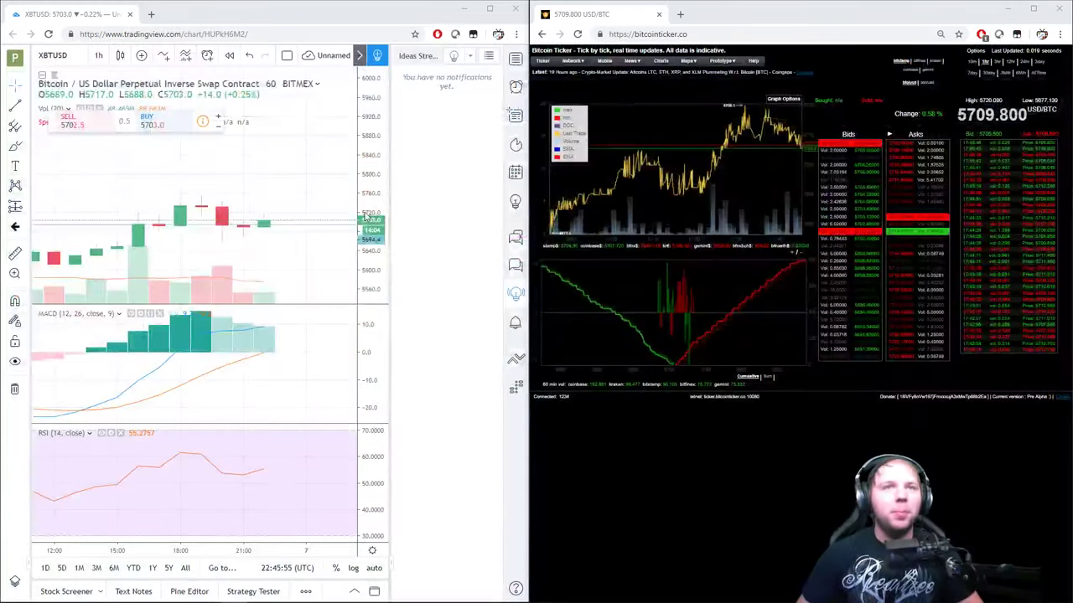
Maximise the TradingView chart and compare XBTUSD's MACD at the 15-minute, 30-minute and 1-hour intervals
left_click(491, 9)
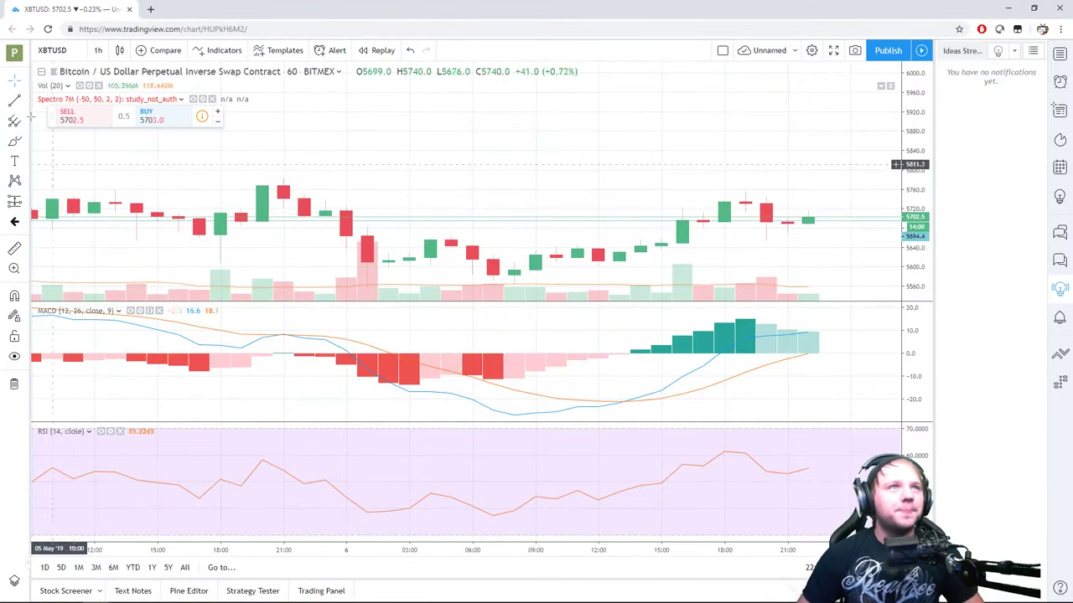
left_click(98, 50)
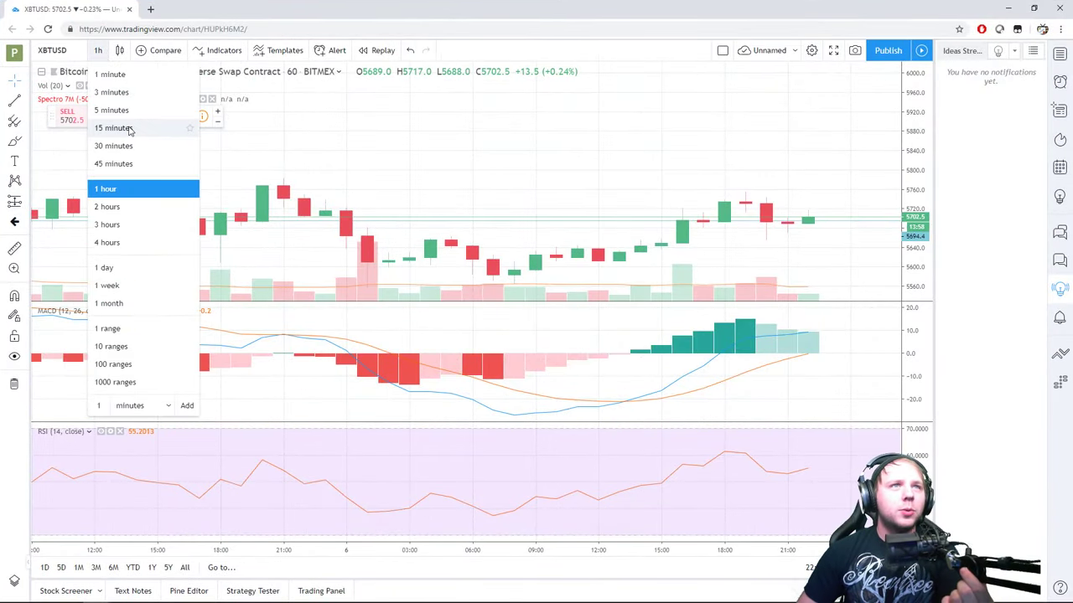
left_click(117, 128)
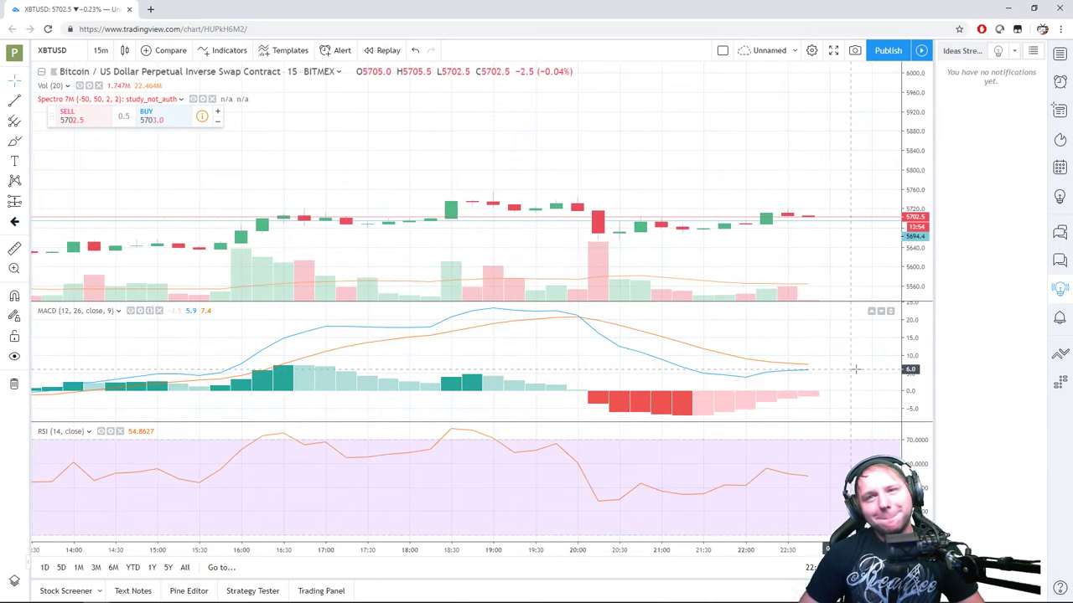
left_click(100, 52)
left_click(116, 146)
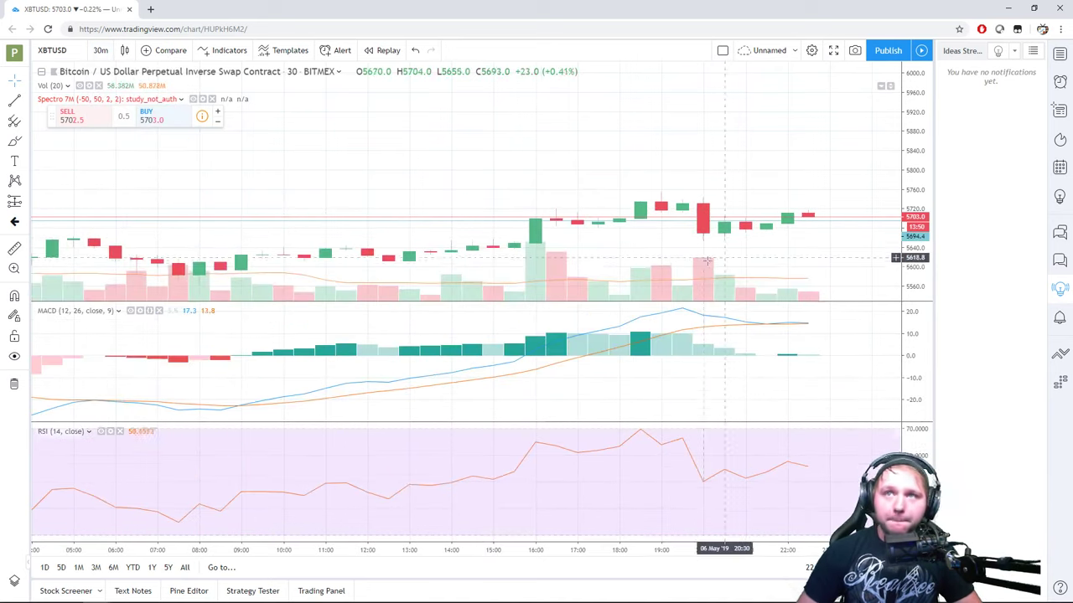
scroll(778, 329, "up", 2)
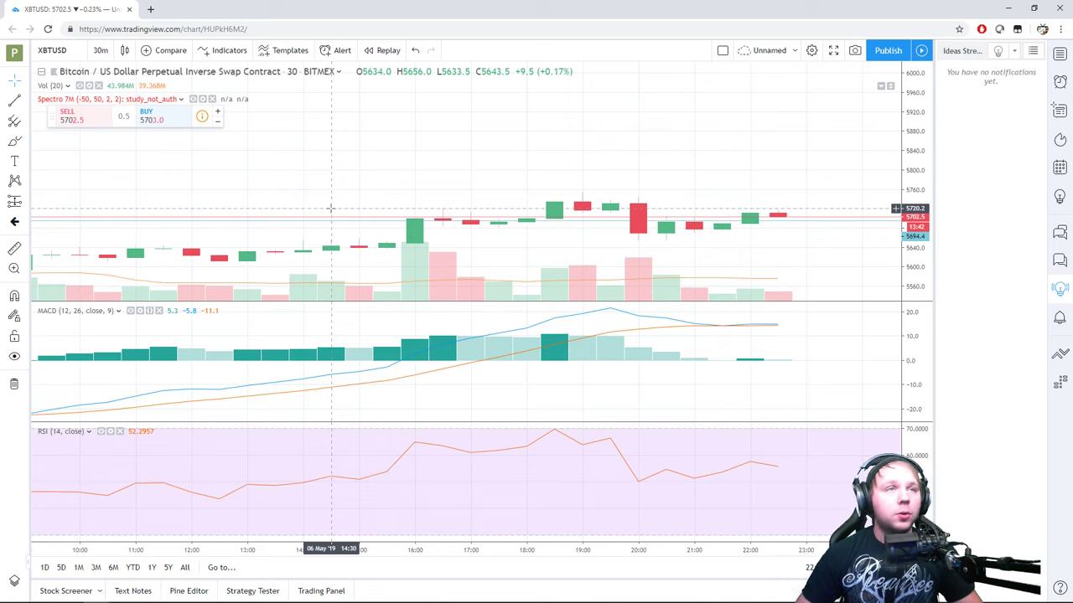
left_click(108, 54)
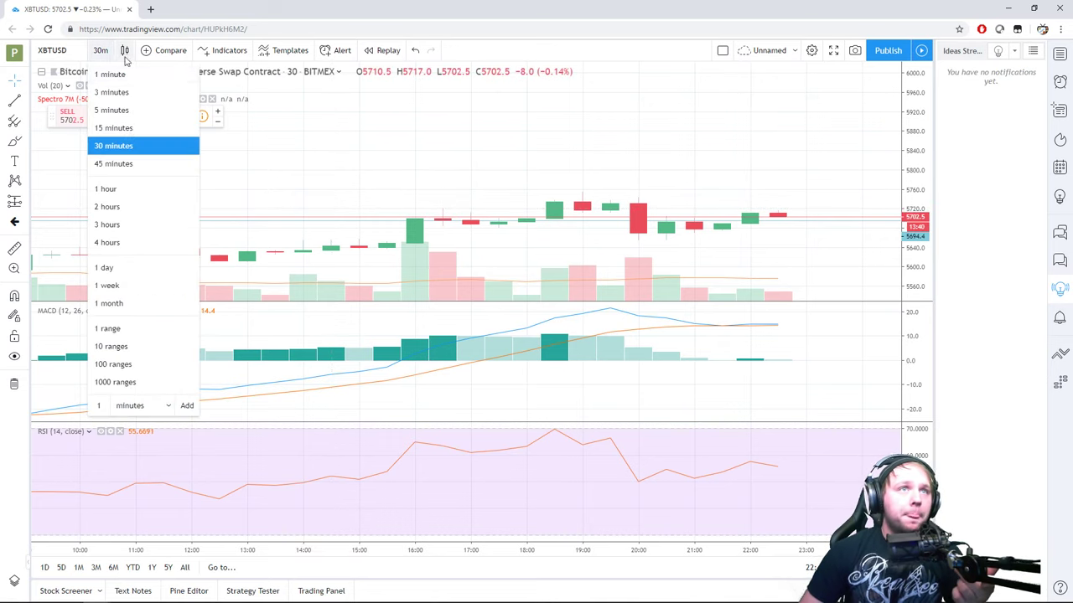
left_click(127, 189)
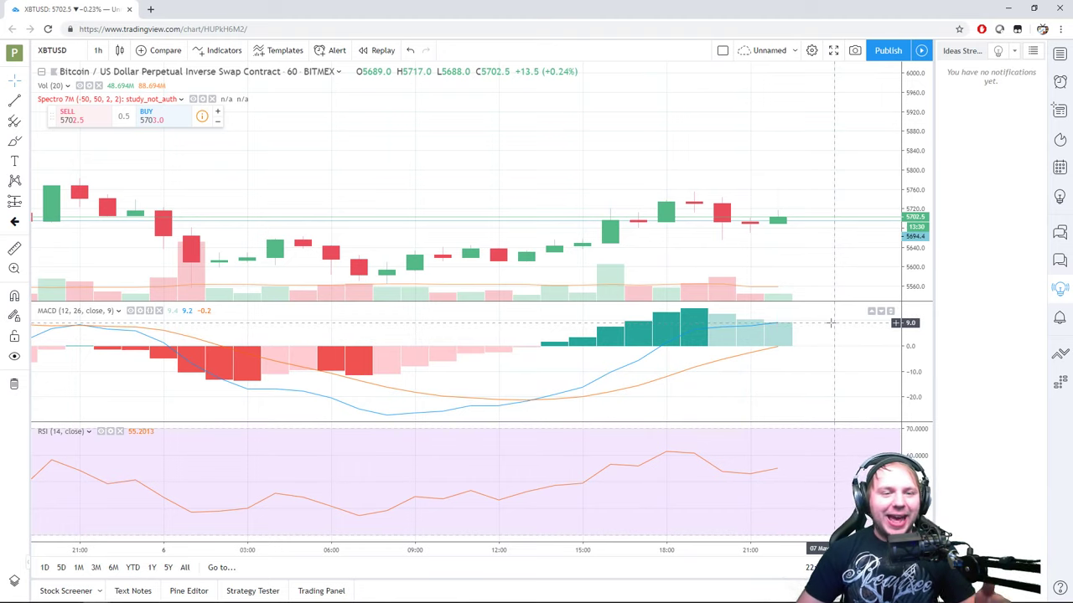
Check XBTUSD at the 15-minute interval and examine its MACD and RSI history at the 45-minute interval
left_click(98, 50)
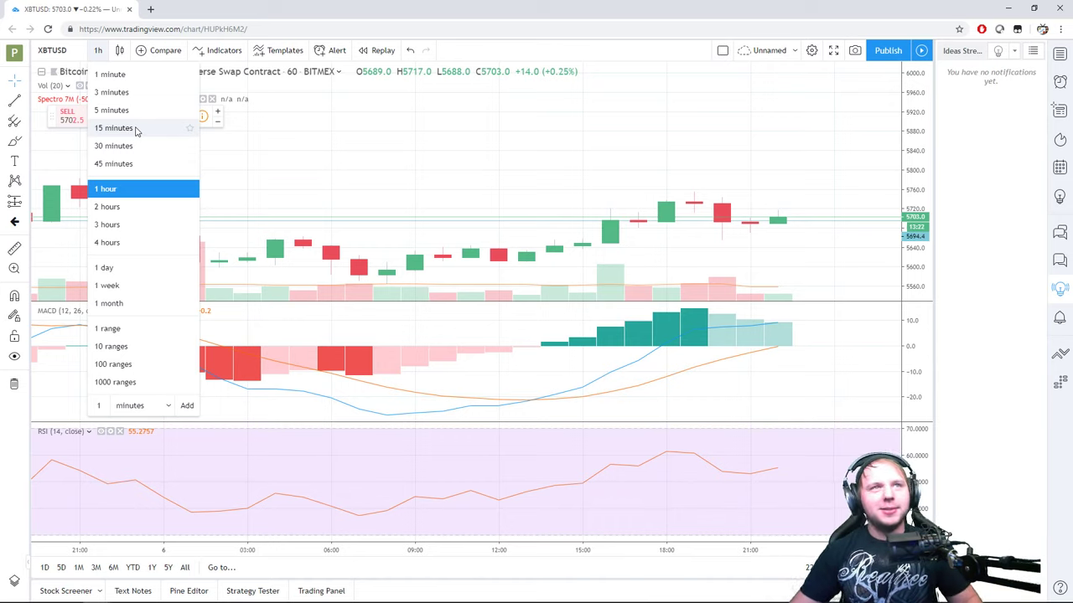
left_click(113, 128)
left_click(100, 50)
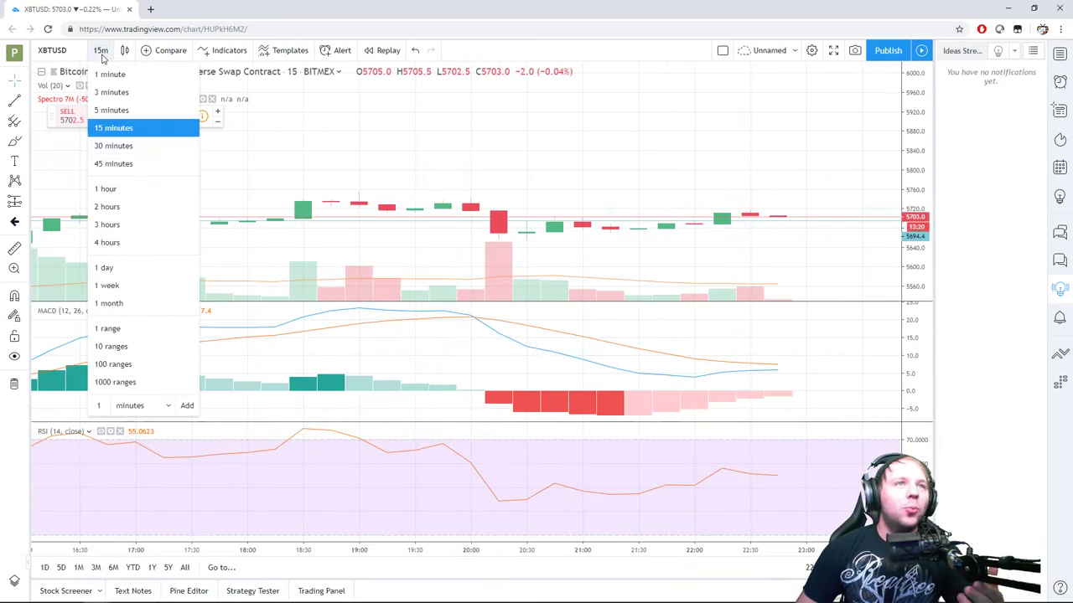
left_click(134, 161)
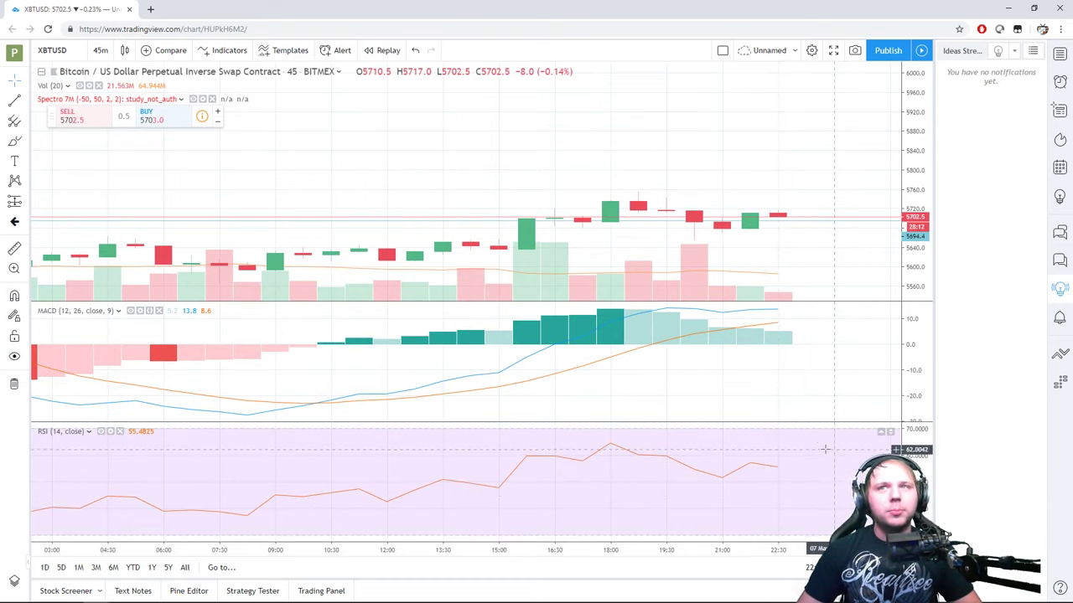
scroll(815, 468, "down", 1)
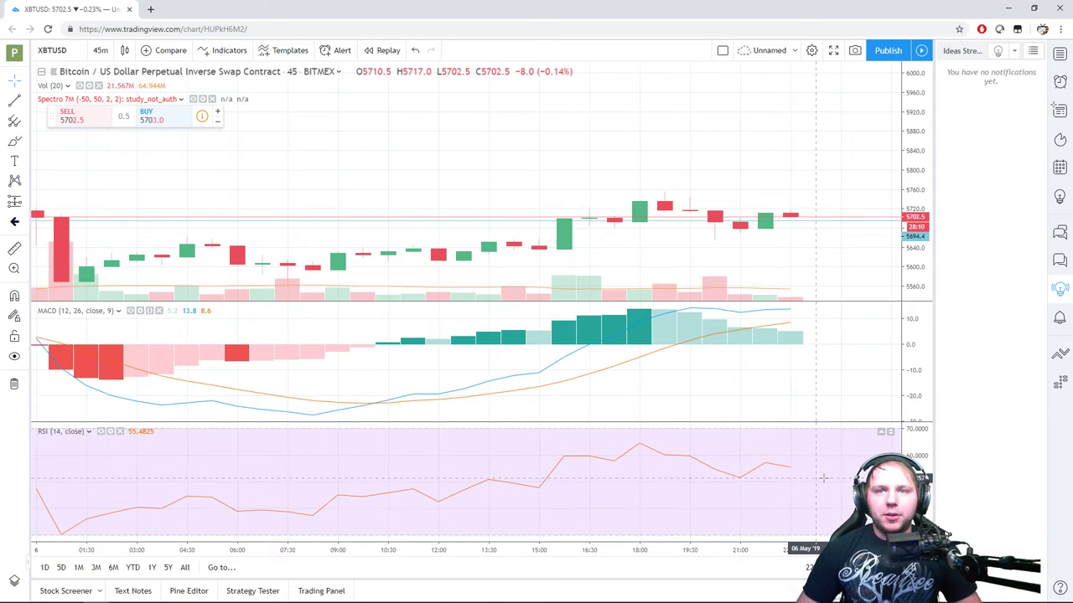
left_click_drag(821, 479, 790, 478)
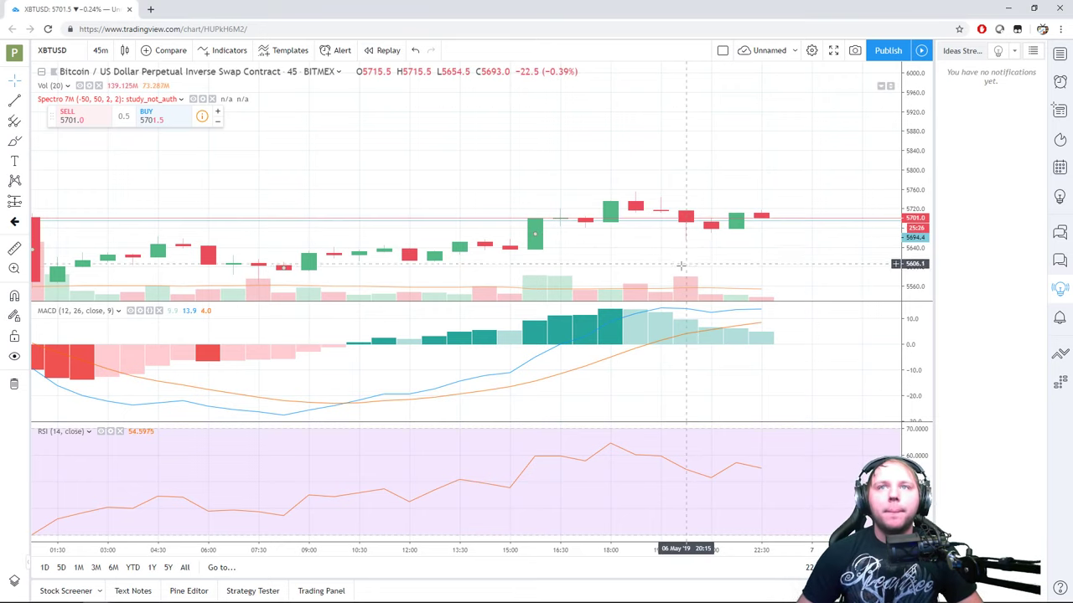
scroll(802, 237, "down", 5)
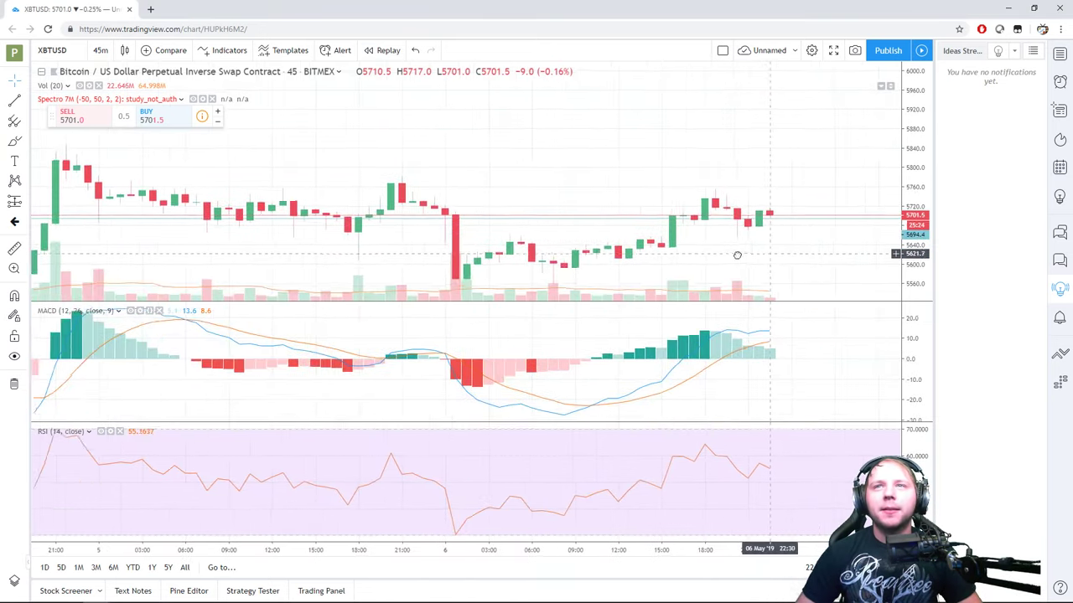
scroll(704, 243, "up", 2)
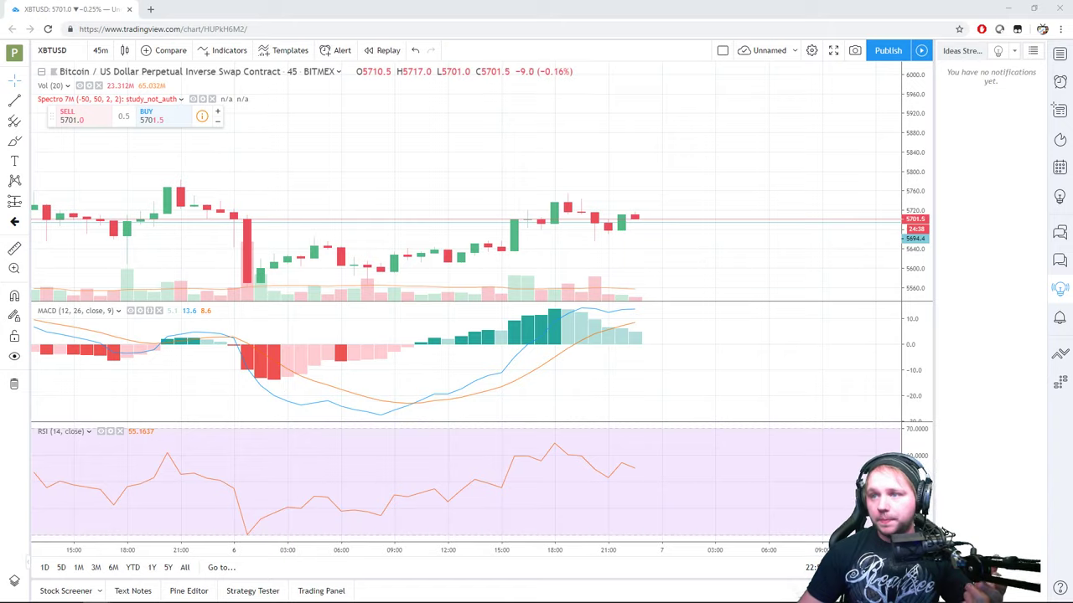
Switch to BitMEX and check the entry price of the open XBTUSD short position
key("alt+Tab")
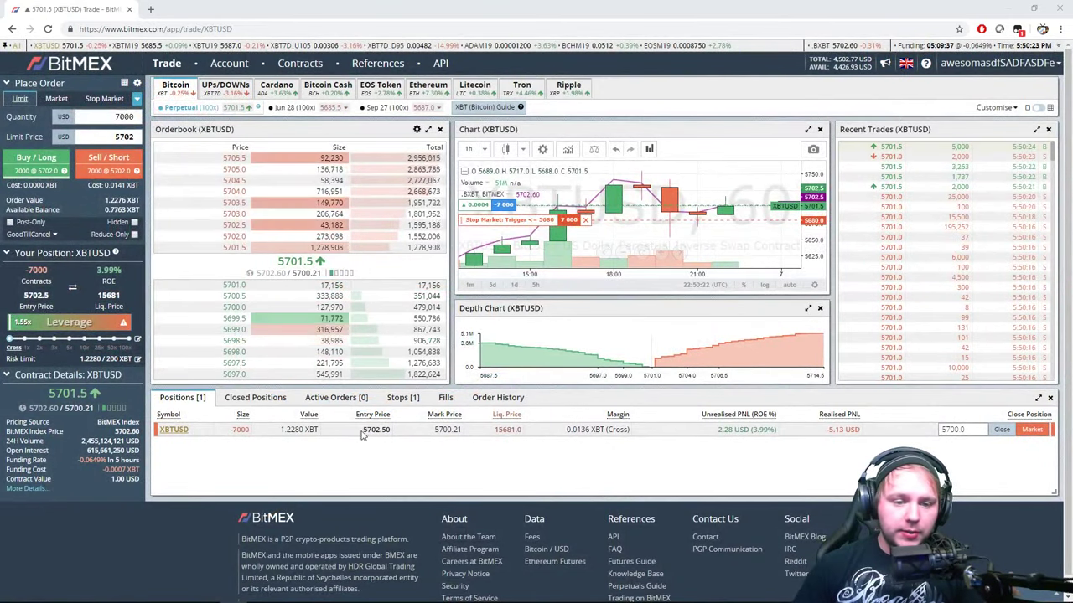
left_click_drag(362, 432, 391, 431)
left_click(387, 462)
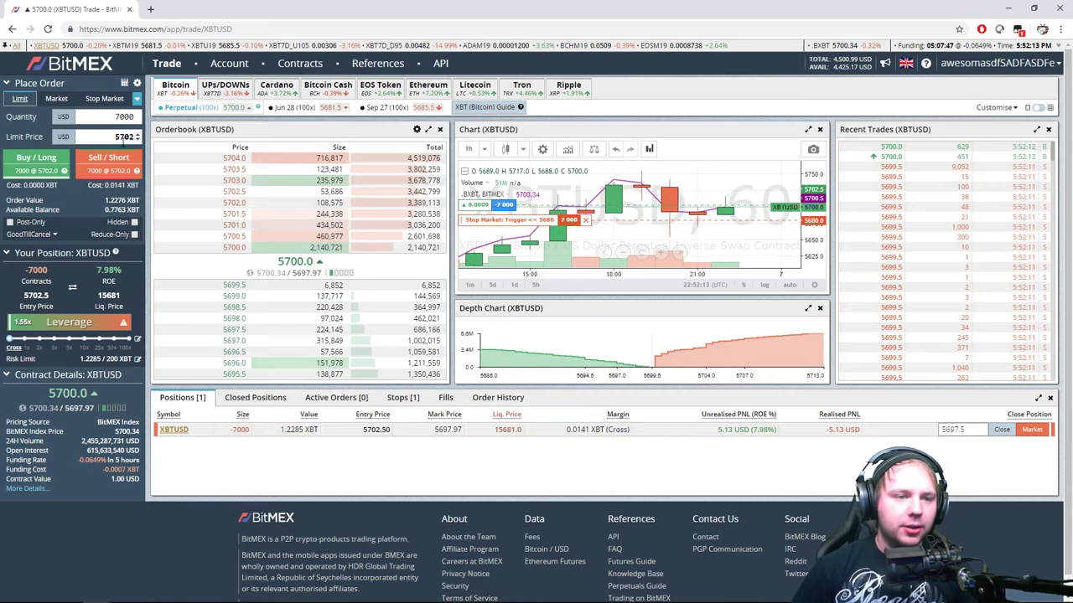
Add to the XBTUSD short with a limit sell of 7000 contracts at 5699
left_click_drag(126, 140, 143, 143)
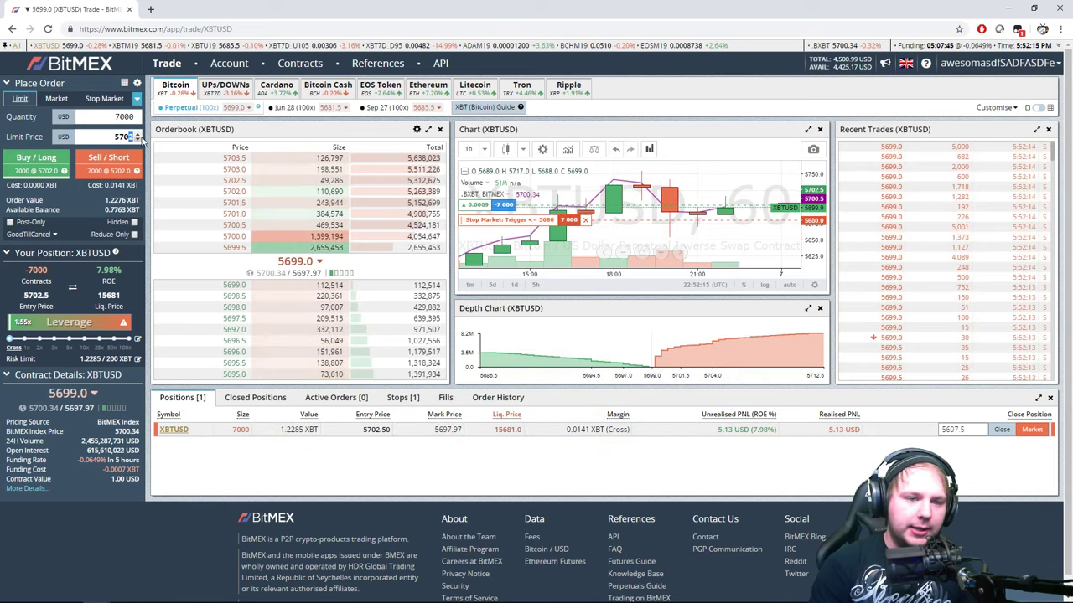
key("BackSpace")
key("BackSpace")
key("BackSpace")
type("6")
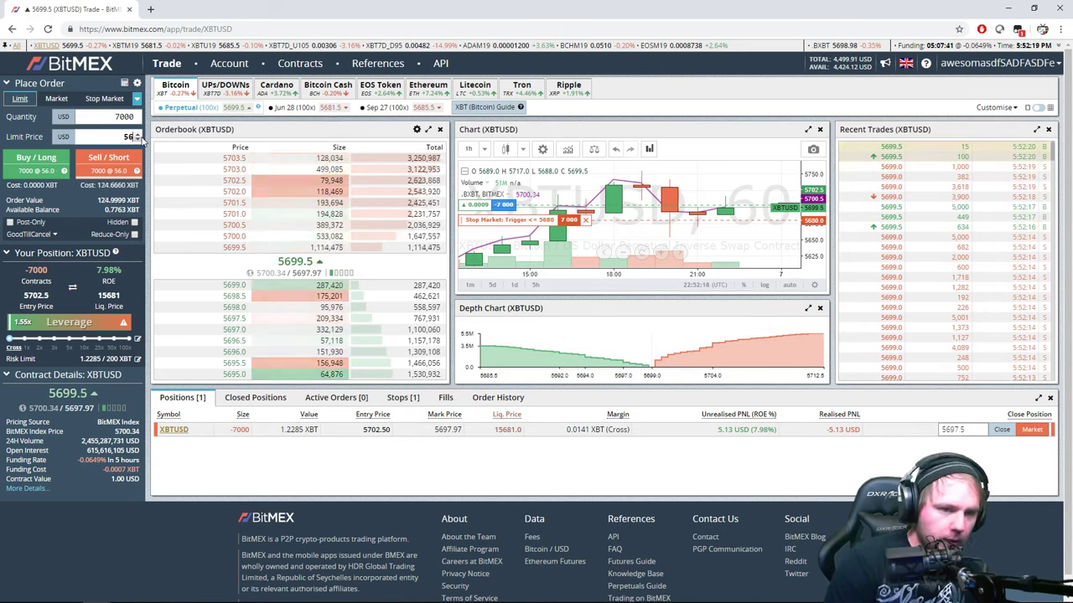
type("99")
left_click(108, 156)
left_click(598, 470)
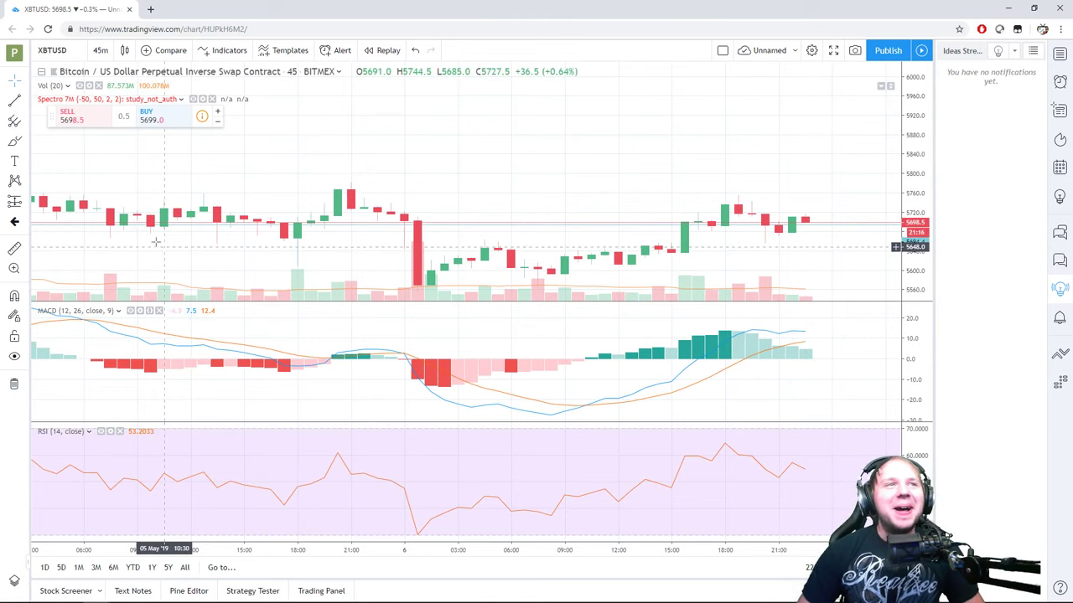
Compare XBTUSD's candles and MACD on TradingView across the 1-hour, 30-minute and 15-minute intervals
left_click(100, 50)
left_click(117, 188)
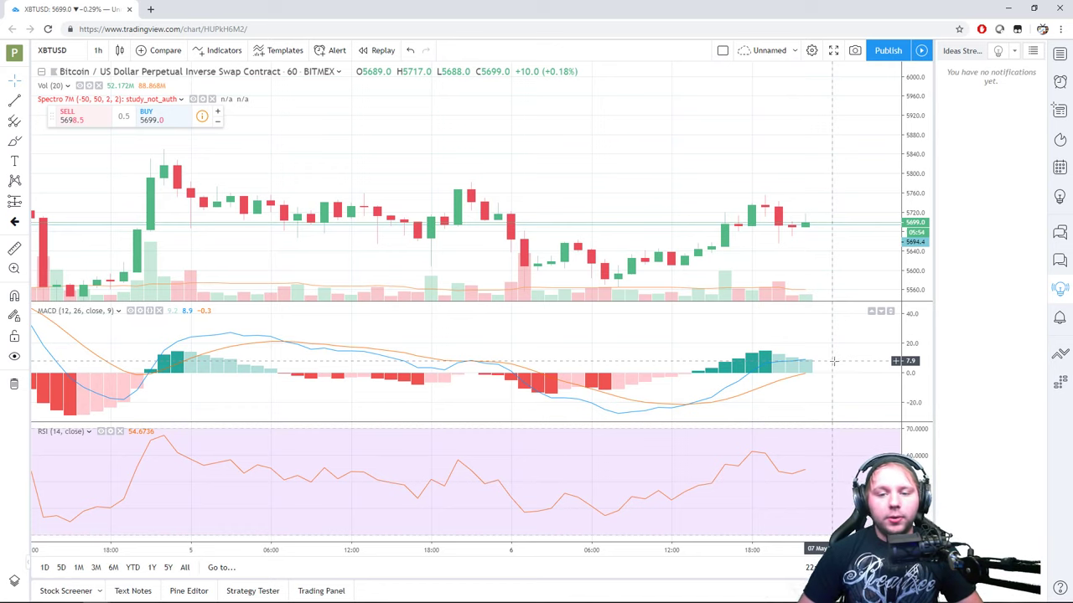
left_click(99, 51)
left_click(137, 147)
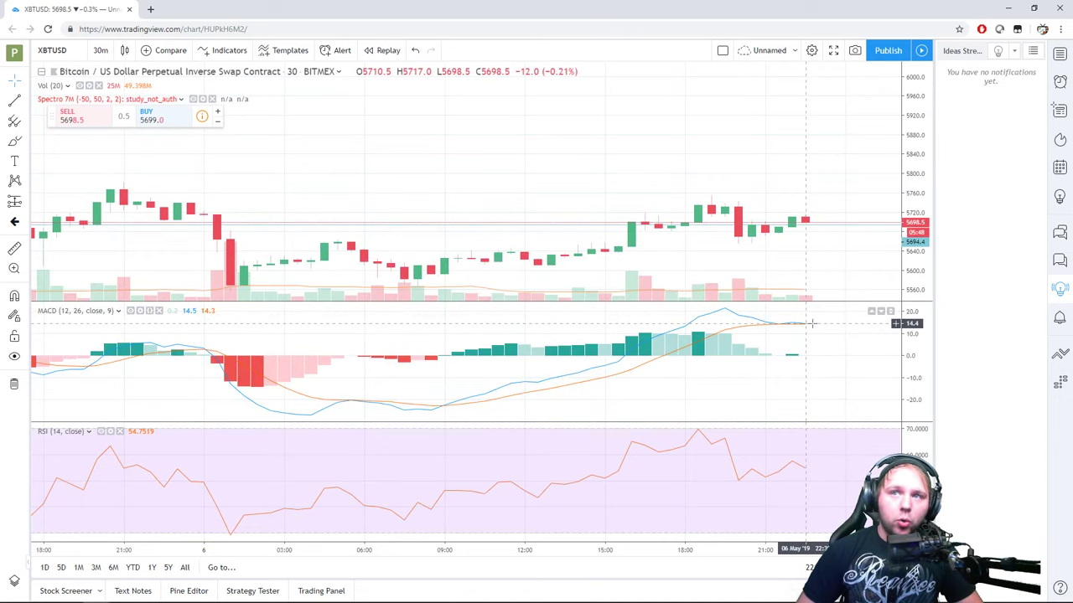
scroll(817, 322, "up", 5)
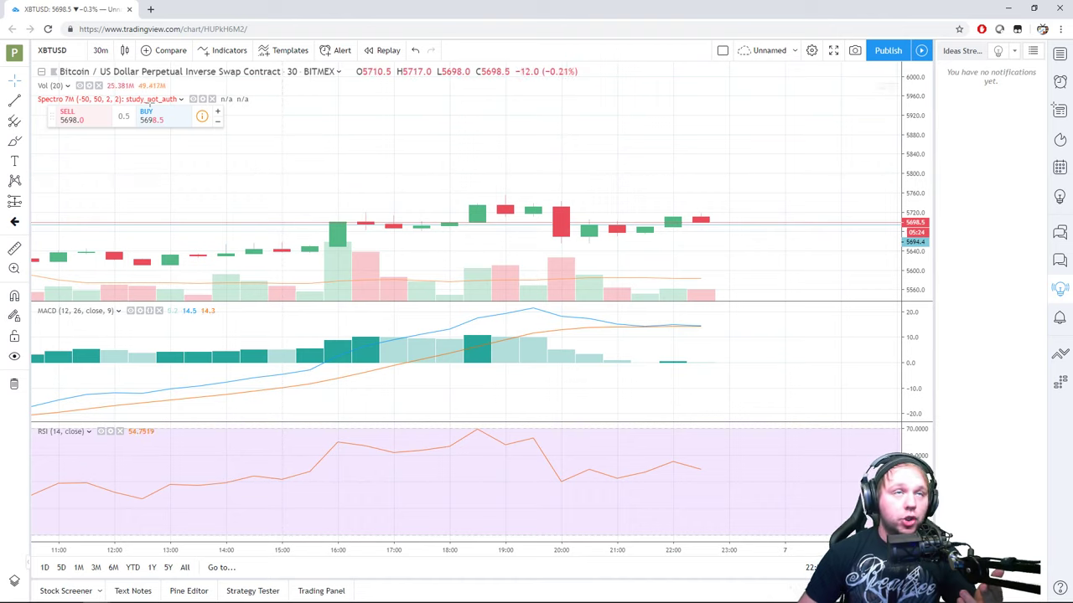
left_click(102, 50)
left_click(126, 127)
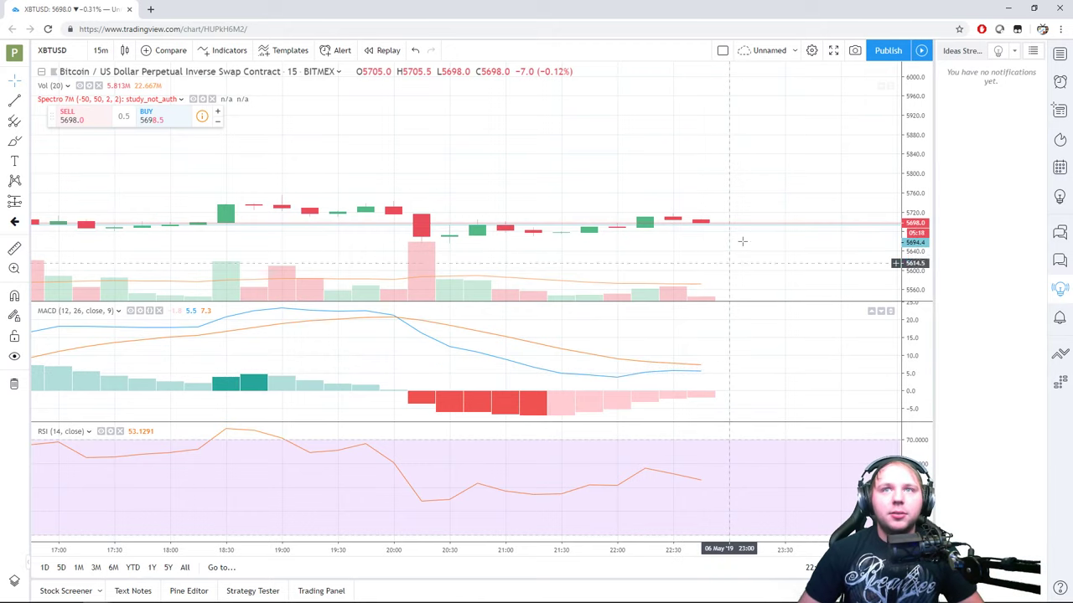
left_click(101, 50)
left_click(127, 147)
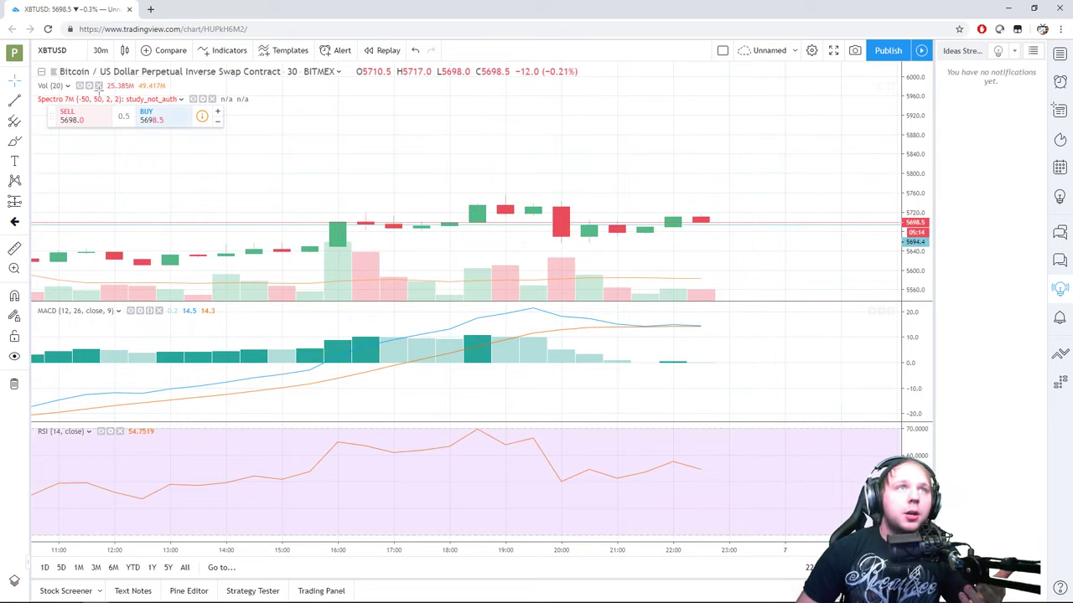
left_click(101, 52)
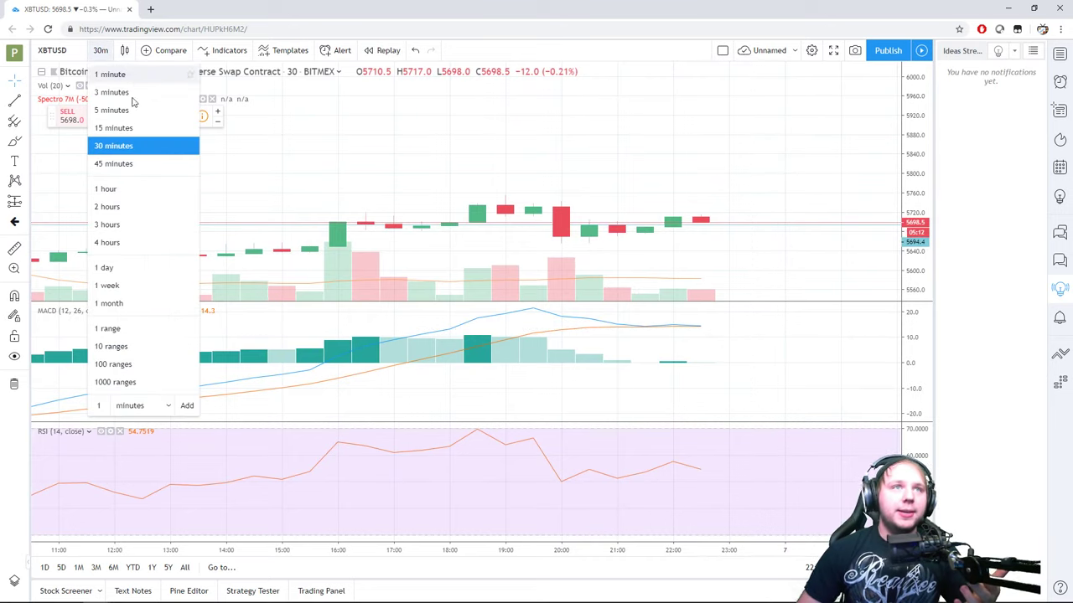
left_click(126, 196)
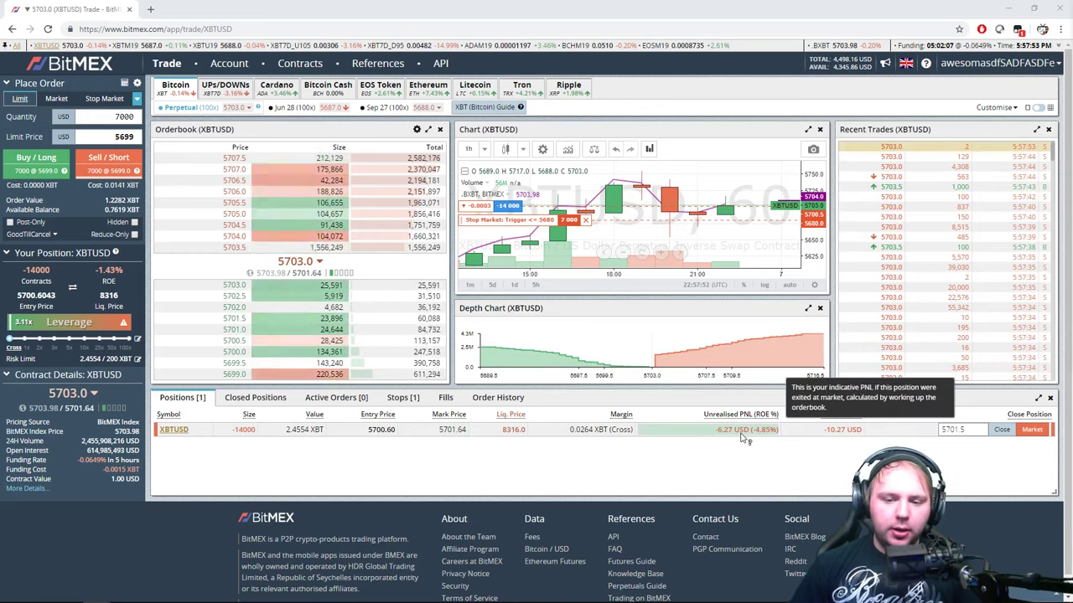
Check the XBTUSD short's unrealised PNL on BitMEX and compare the last traded price with the mark price
mouse_move(742, 434)
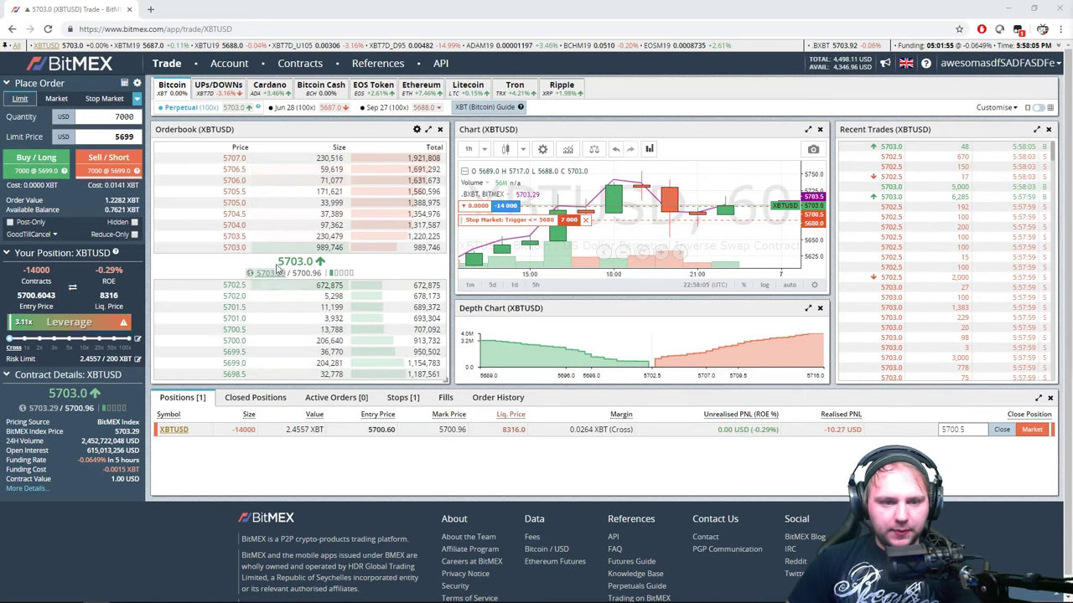
double_click(293, 262)
left_click(344, 267)
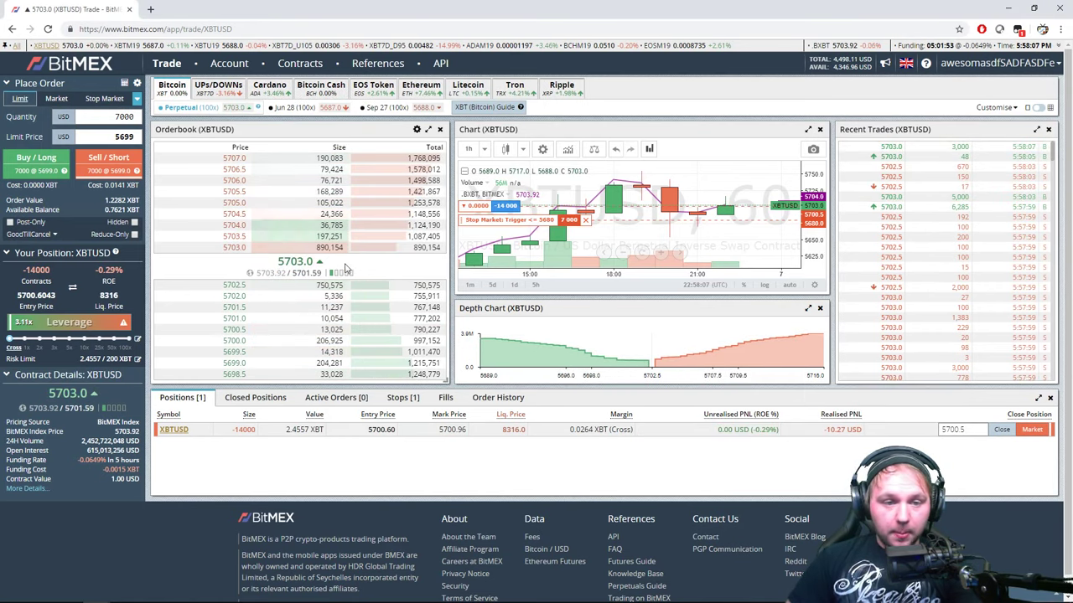
mouse_move(304, 273)
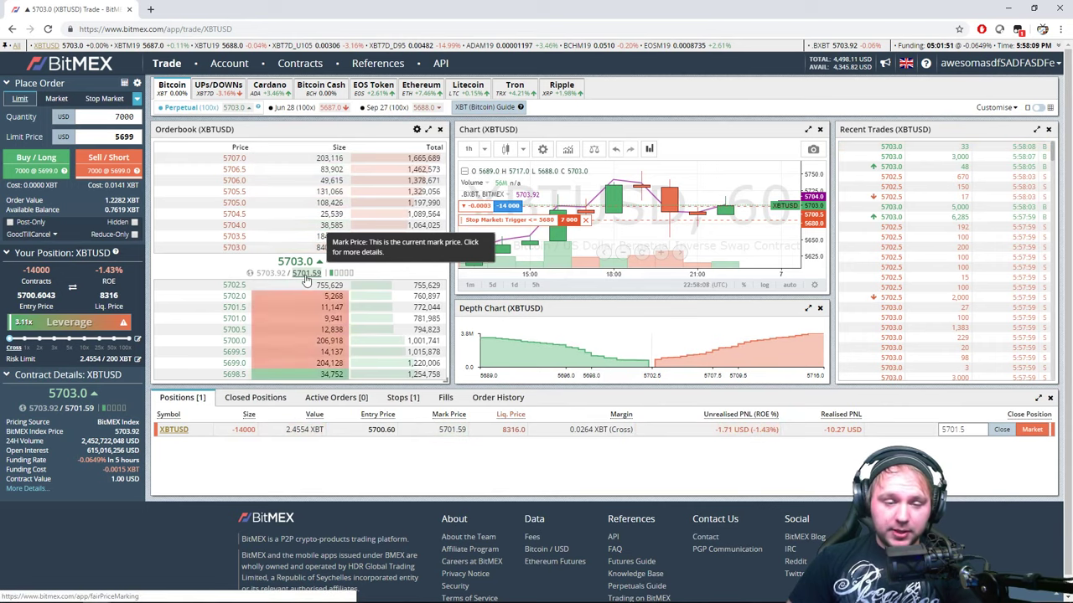
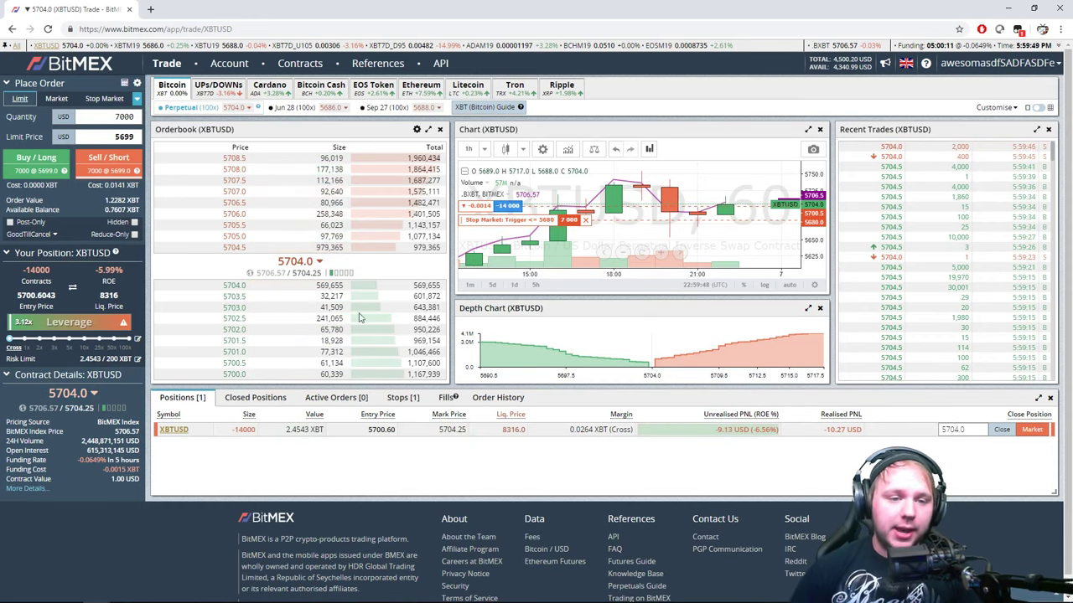
left_click_drag(277, 262, 296, 262)
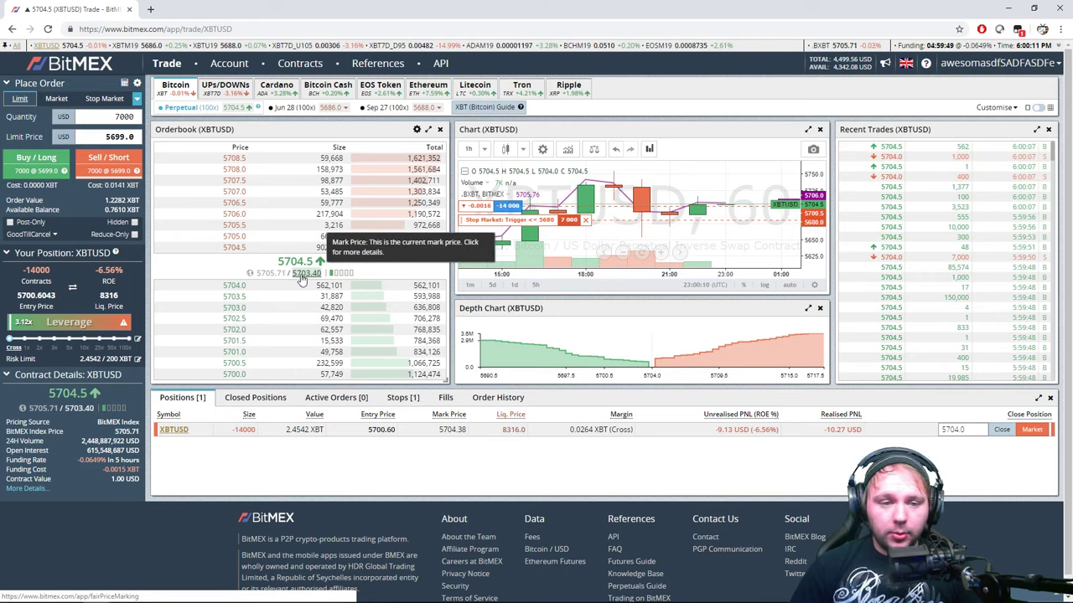
double_click(309, 262)
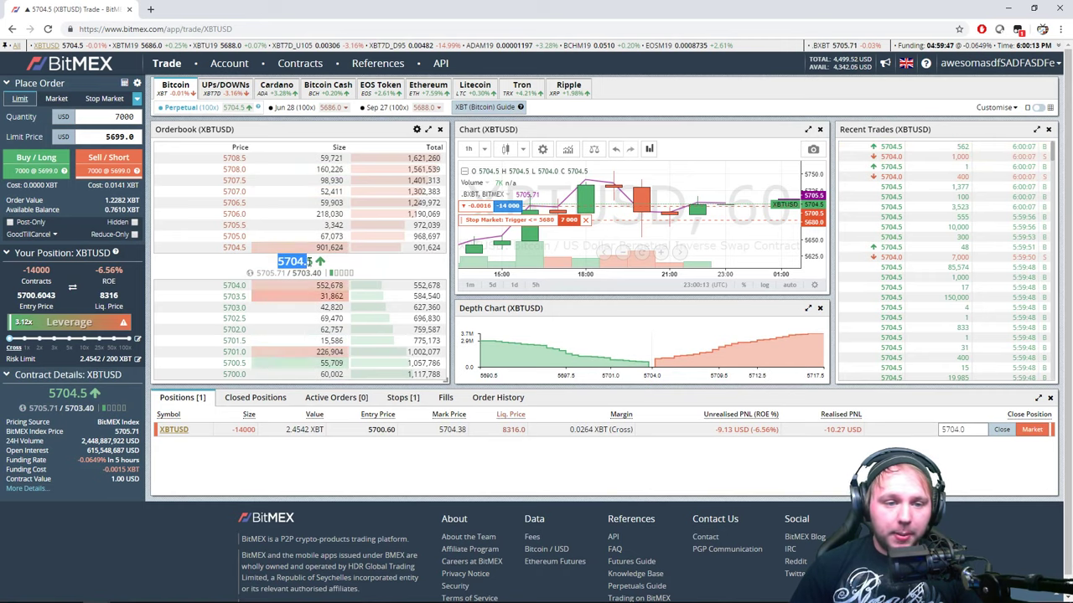
left_click(339, 268)
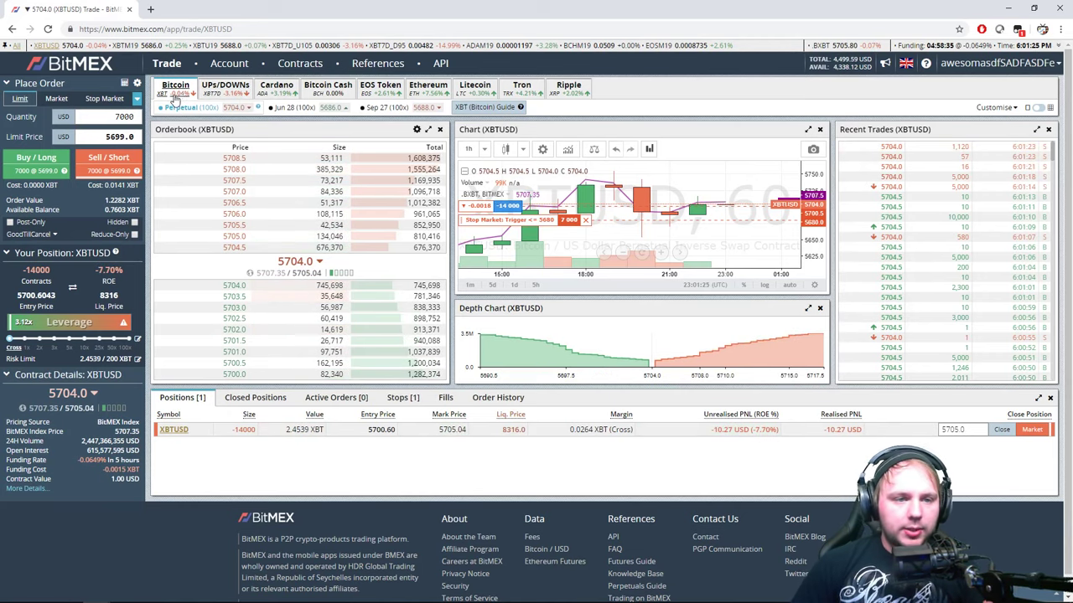
View the Cardano market and the Ethereum perpetual market on BitMEX
left_click(280, 91)
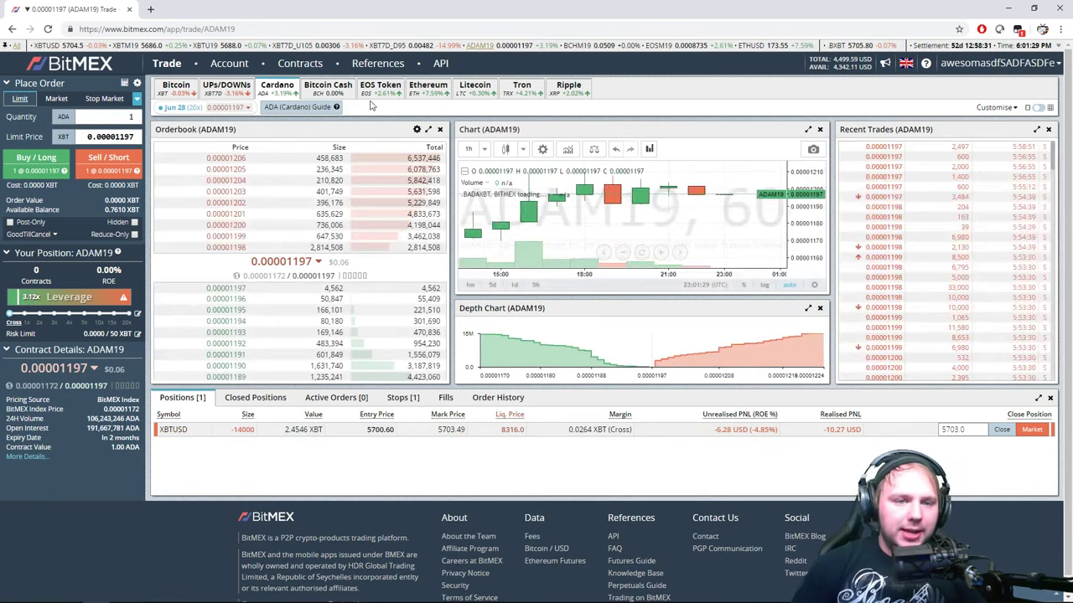
left_click(431, 90)
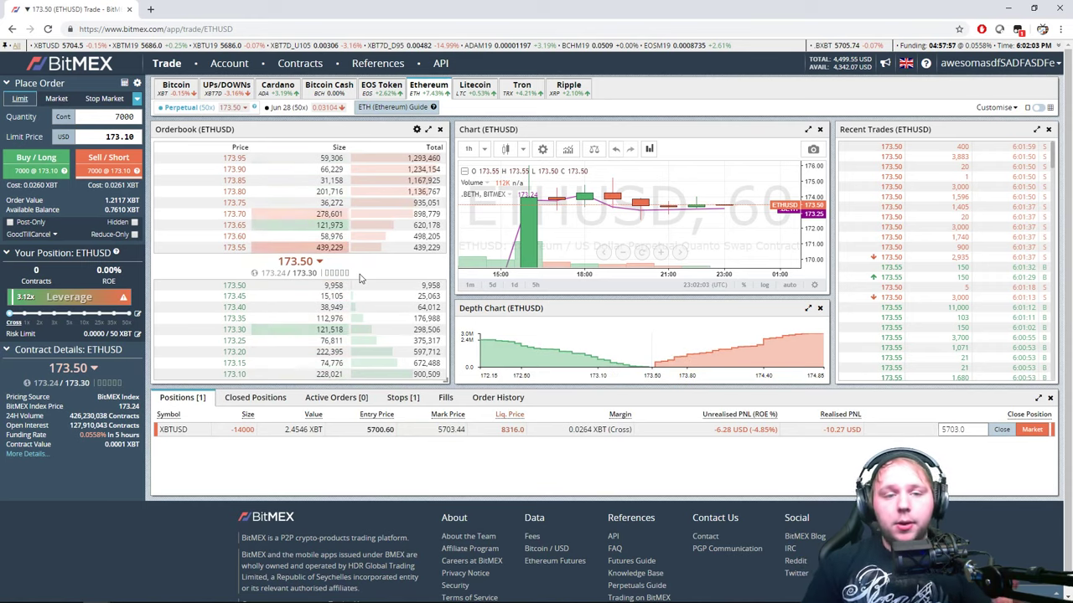
Return to the XBTUSD perpetual market on BitMEX and view more of its 1-hour price history
left_click(177, 87)
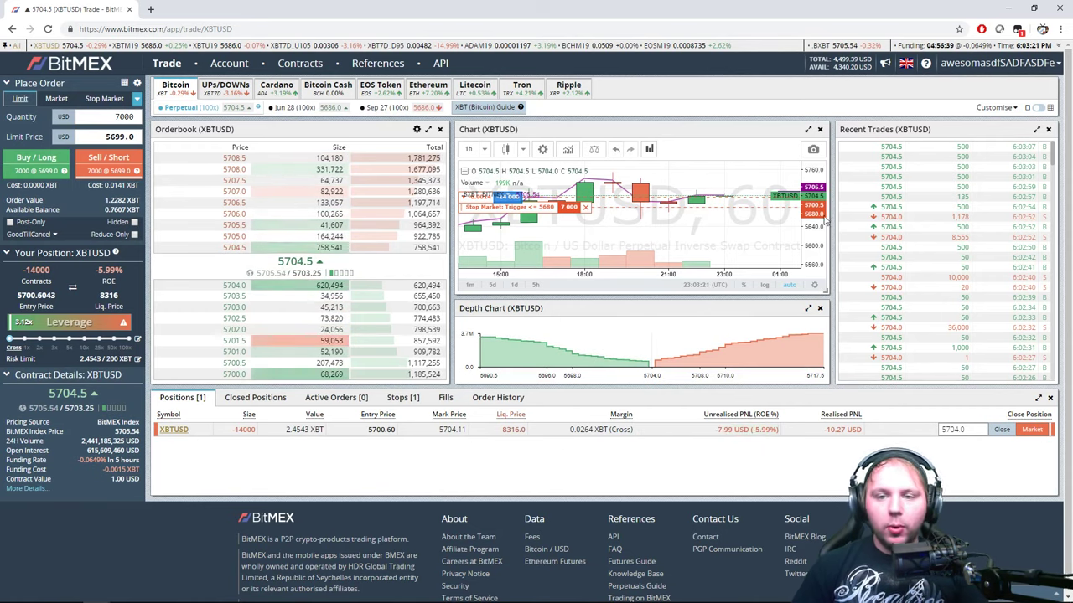
scroll(730, 213, "down", 3)
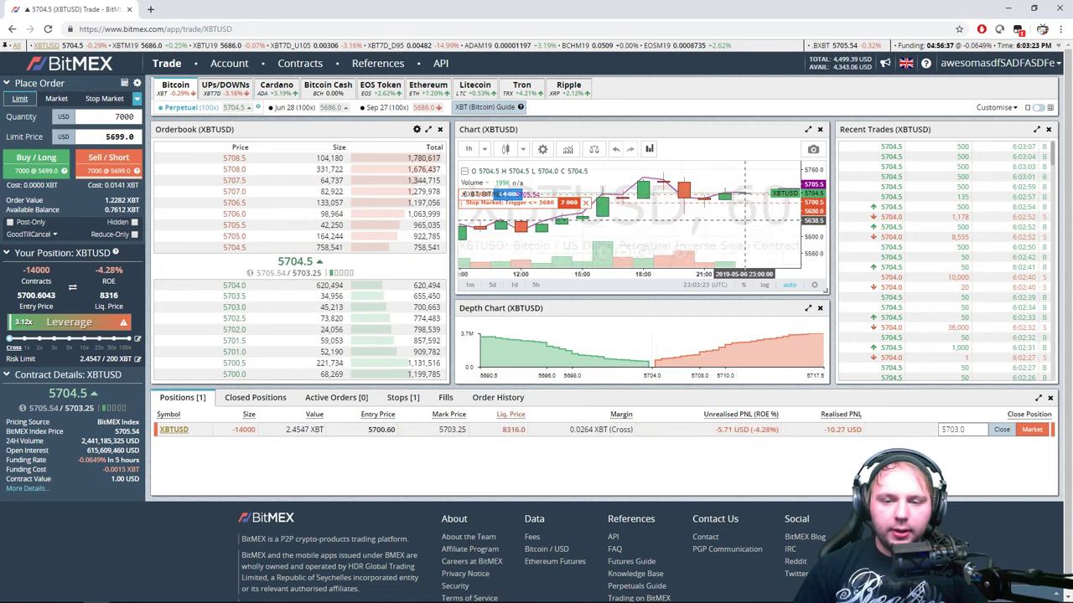
left_click_drag(823, 186, 745, 184)
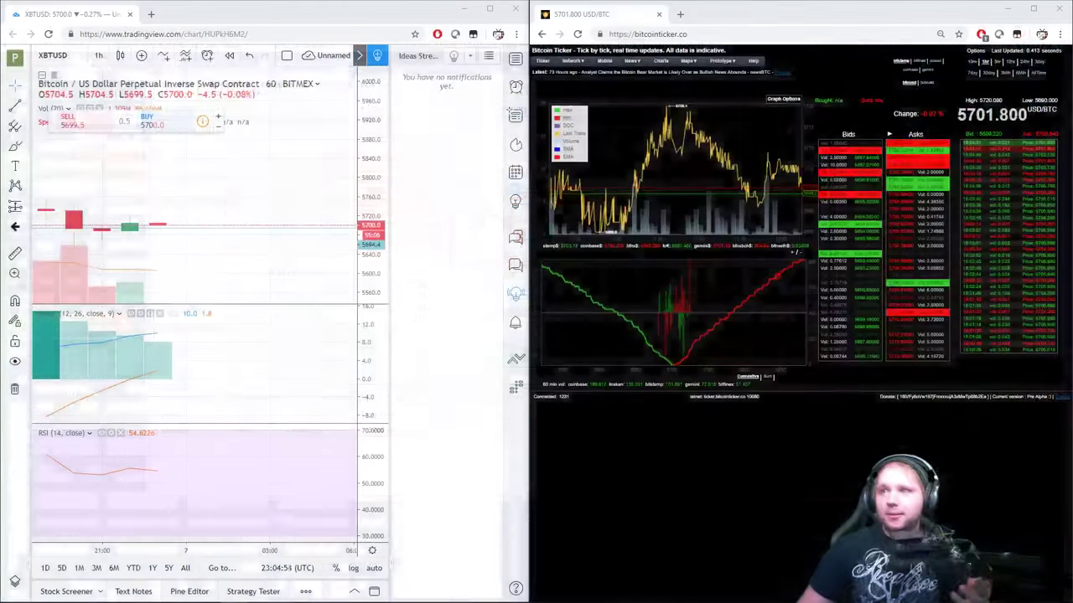
Switch to TradingView and examine XBTUSD's 1-hour candles, MACD and RSI from the end of April to 6 May
left_click(490, 8)
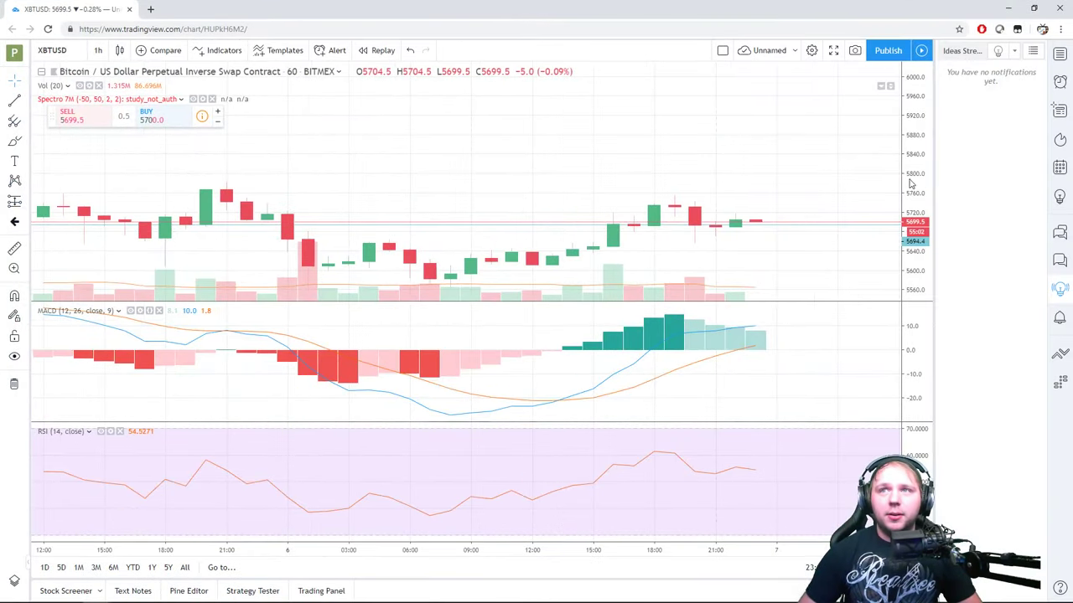
left_click_drag(926, 251, 881, 189)
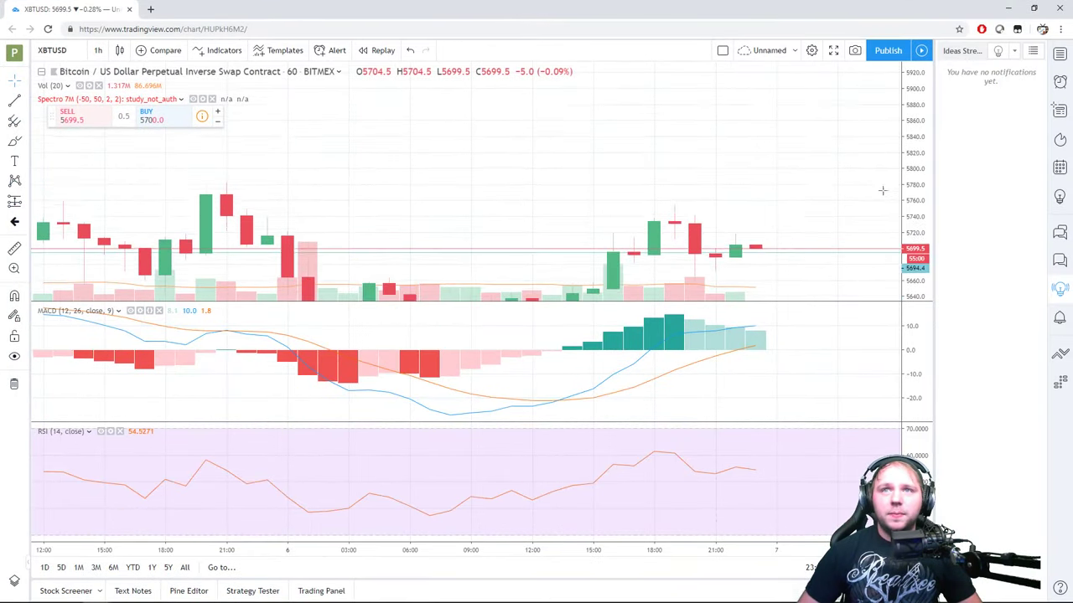
scroll(805, 205, "down", 2)
scroll(805, 206, "down", 3)
left_click(579, 153)
left_click_drag(579, 153, 606, 203)
scroll(713, 104, "down", 2)
left_click_drag(823, 225, 919, 180)
left_click_drag(637, 170, 625, 246)
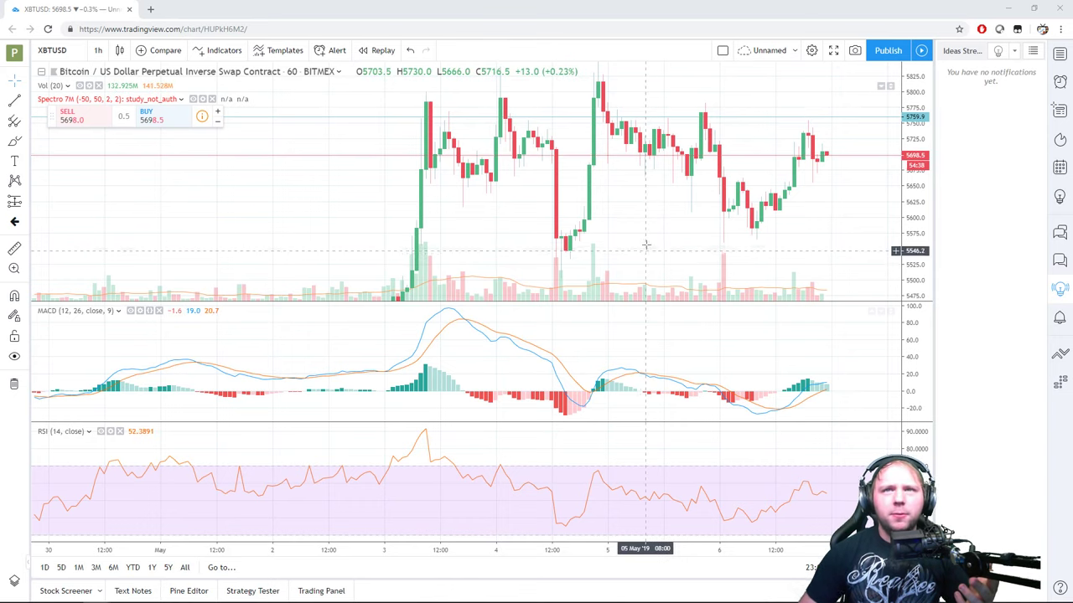
scroll(642, 239, "down", 1)
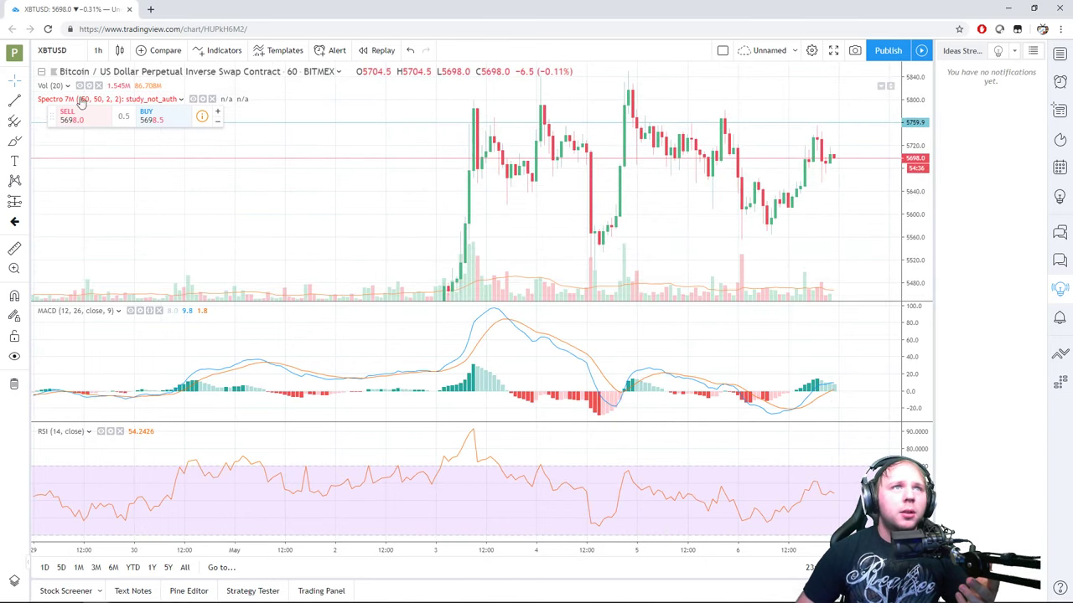
Switch the XBTUSD chart to the 3-hour interval and examine its candles, MACD and RSI from mid-April onward
left_click(98, 51)
left_click(124, 224)
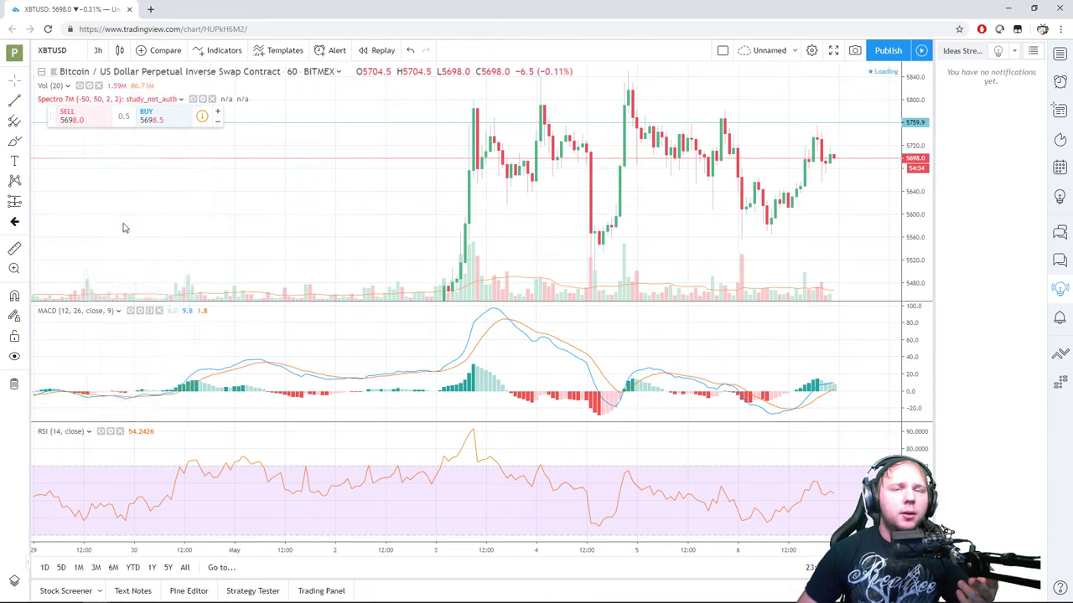
left_click_drag(914, 185, 905, 243)
left_click_drag(752, 170, 770, 71)
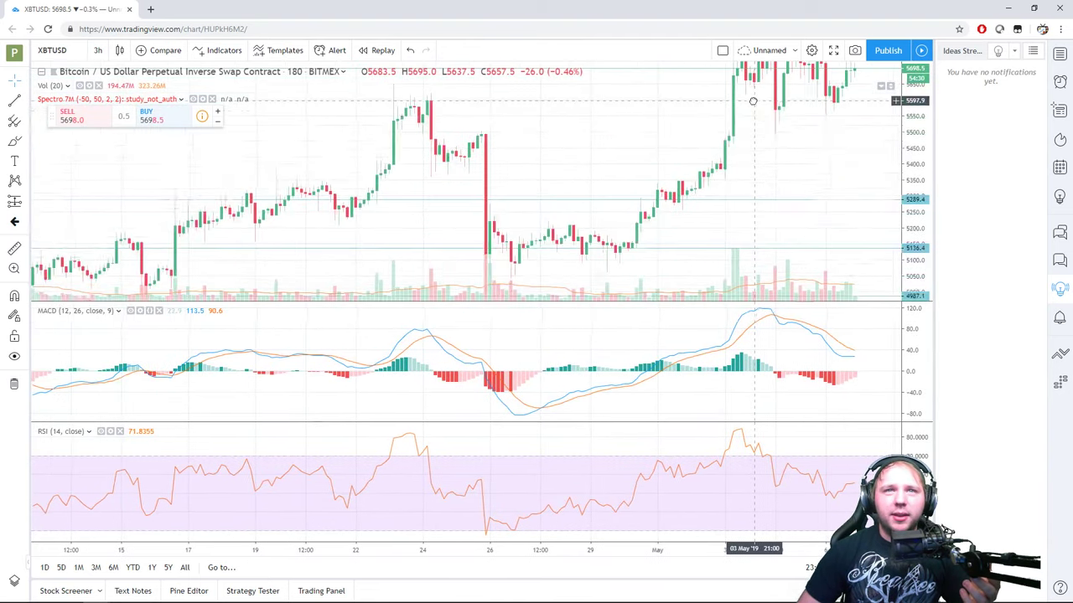
left_click_drag(461, 175, 529, 163)
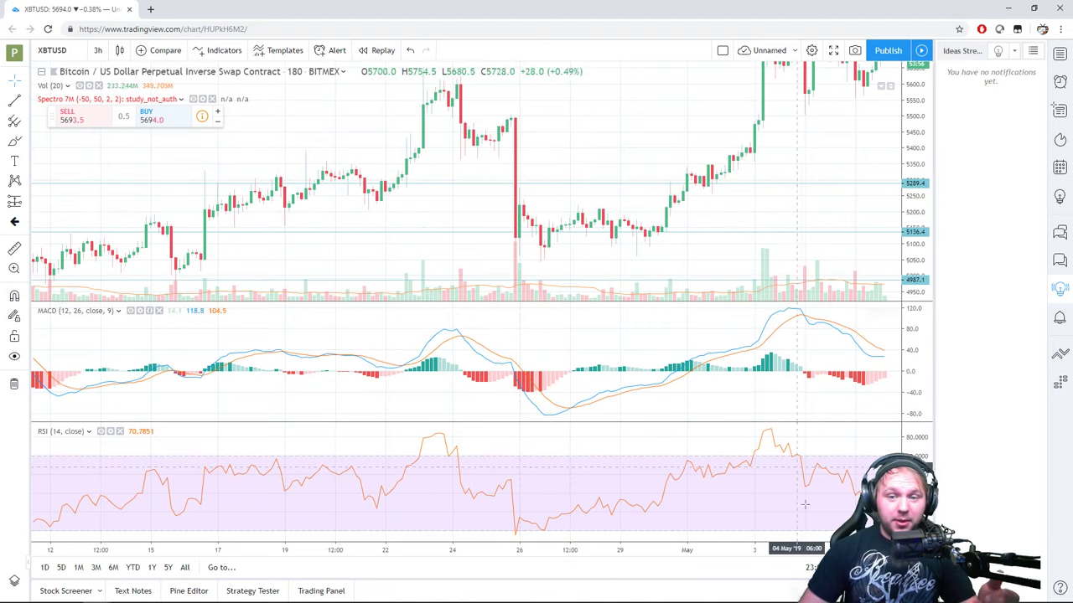
left_click_drag(806, 153, 592, 238)
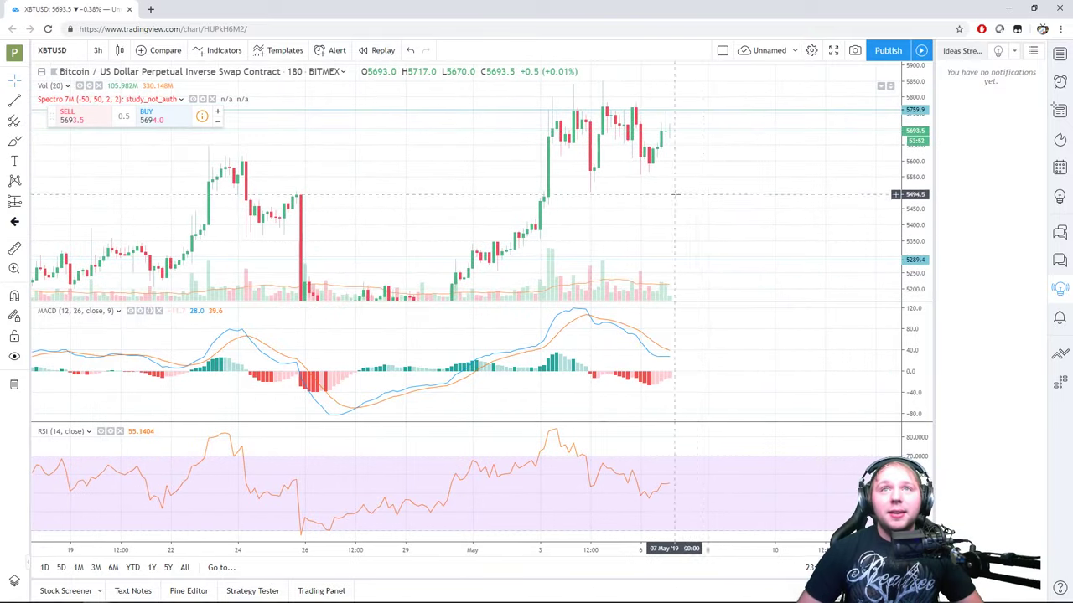
scroll(684, 192, "up", 1)
scroll(669, 211, "up", 1)
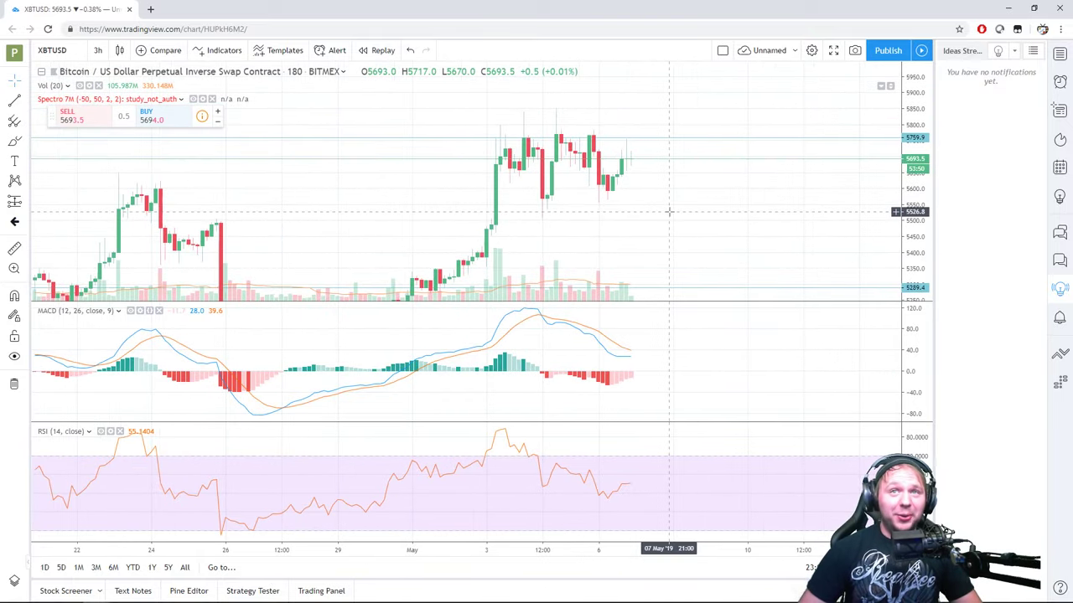
scroll(669, 211, "up", 1)
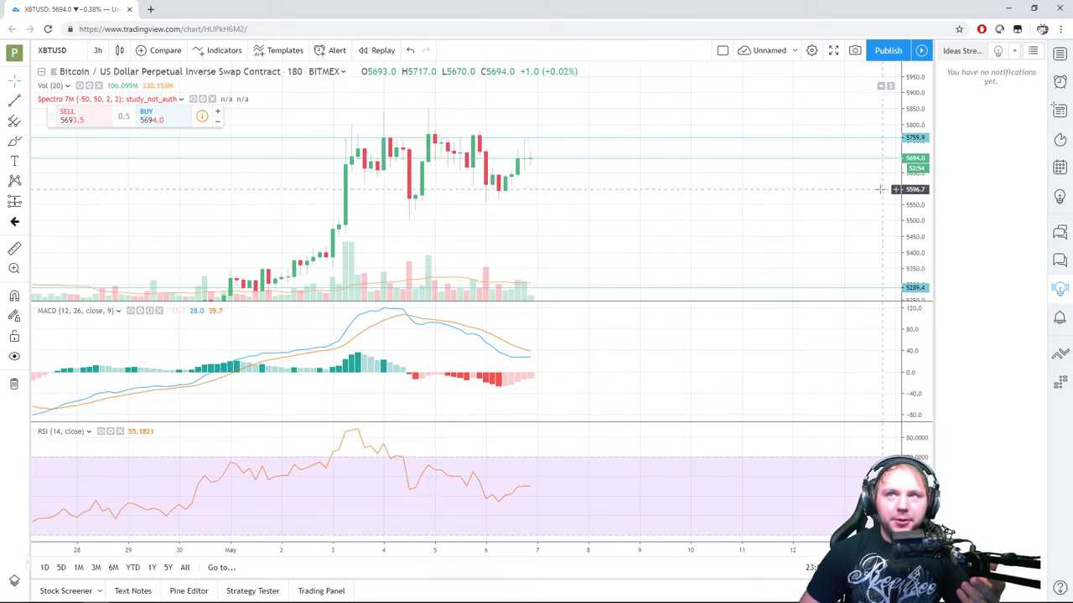
Compare XBTUSD's late-April rise and drop with the early-May price action, MACD and RSI on the 3-hour chart
left_click_drag(923, 177, 886, 228)
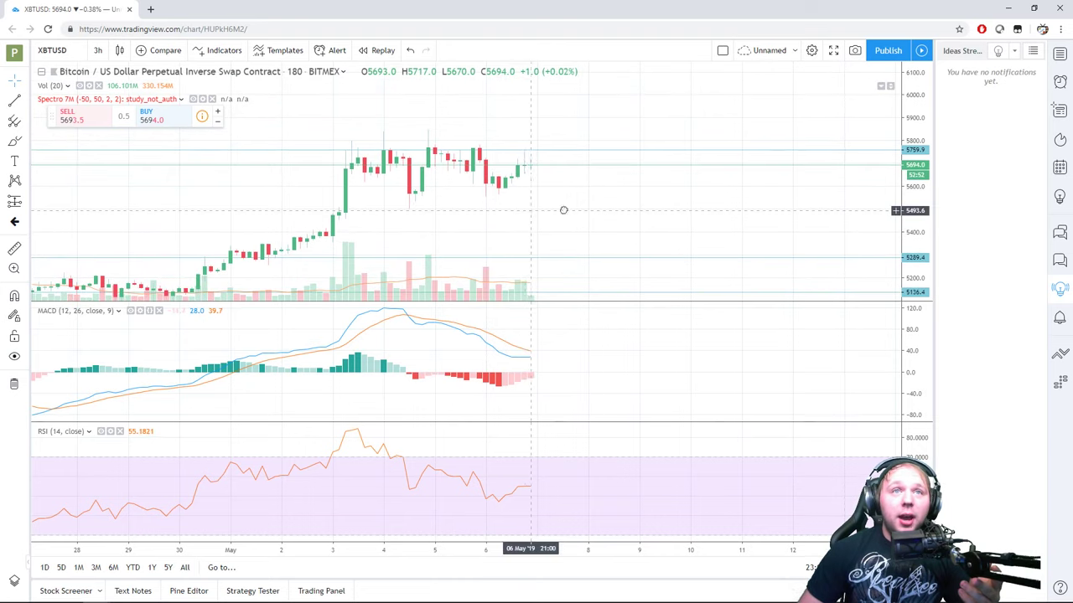
left_click_drag(562, 208, 708, 143)
left_click_drag(350, 154, 505, 180)
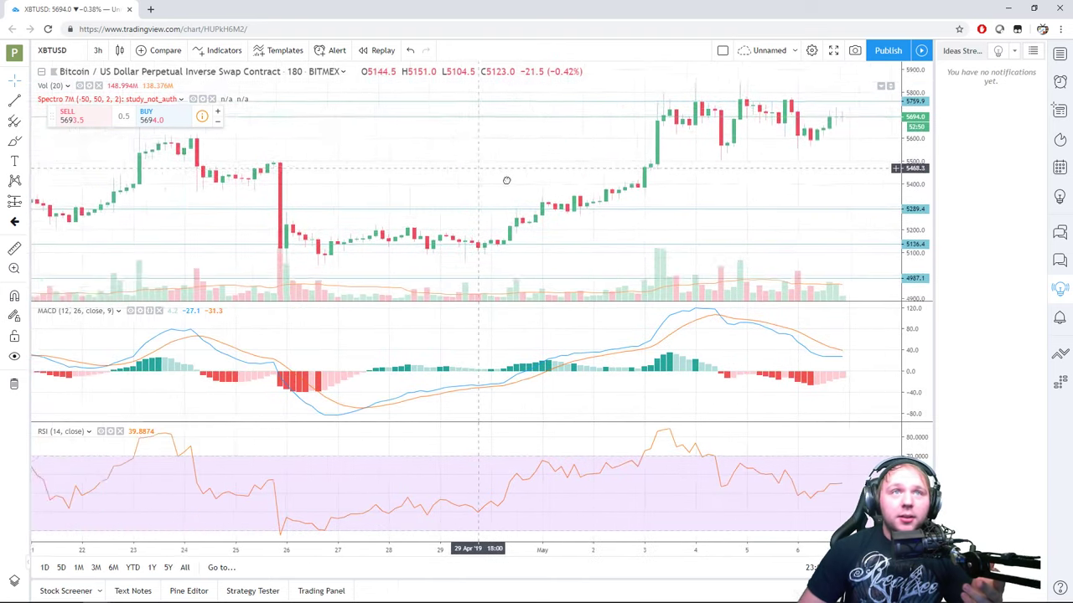
left_click_drag(419, 170, 598, 142)
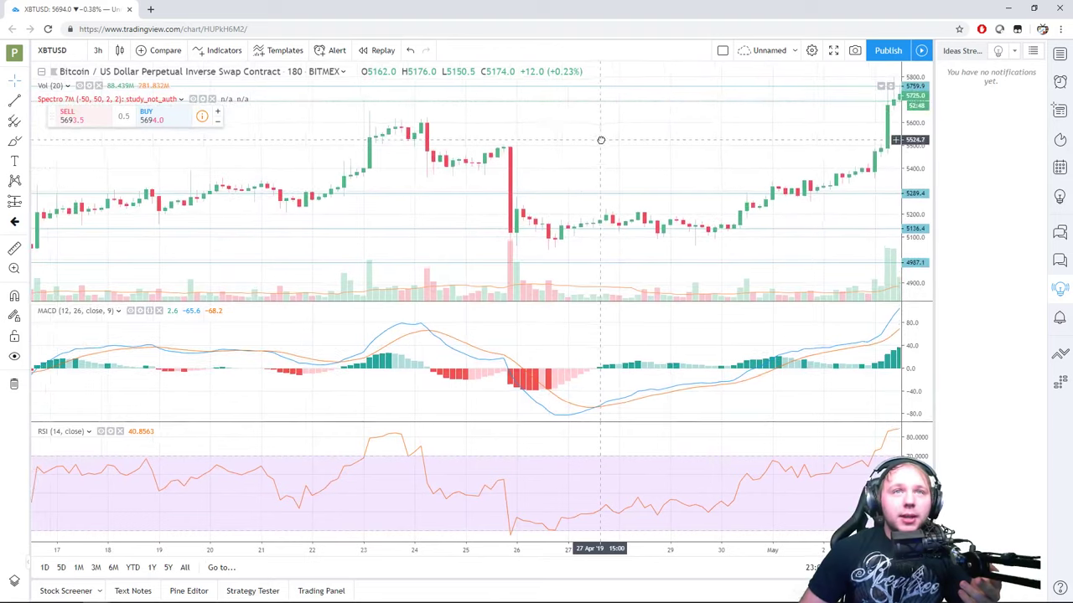
left_click_drag(381, 181, 409, 222)
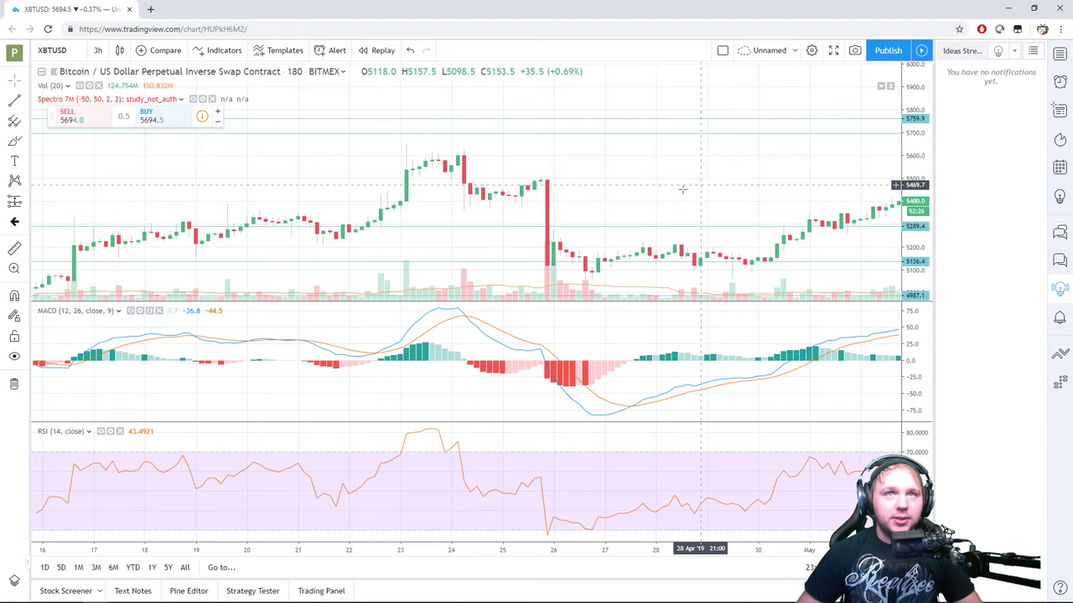
left_click_drag(438, 240, 329, 216)
left_click_drag(689, 151, 394, 199)
left_click_drag(731, 176, 561, 222)
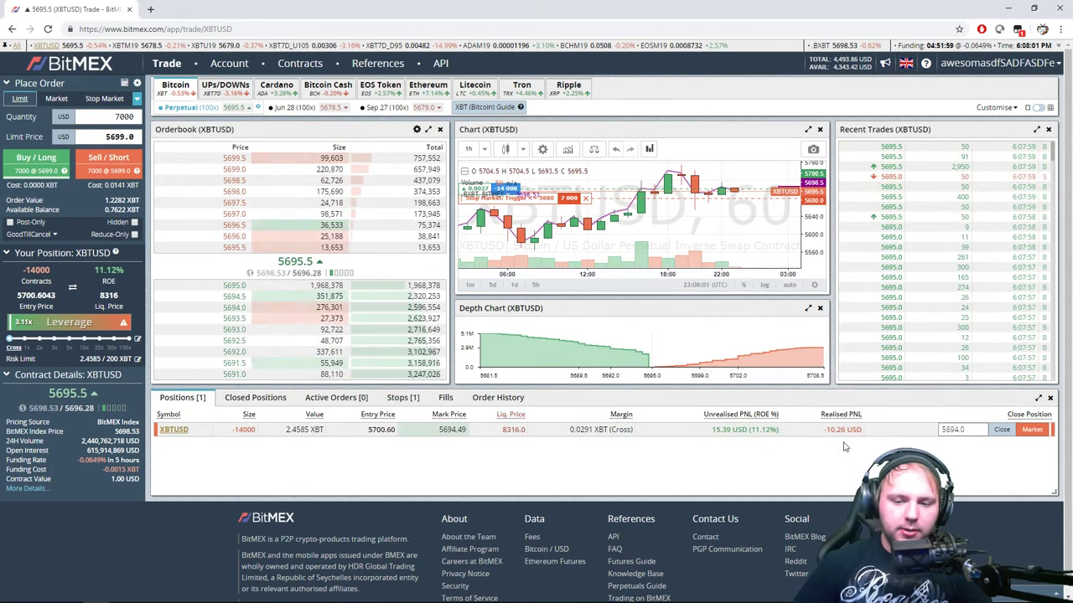
Switch to BitMEX and check the XBTUSD short's unrealised PNL and recent 1-hour candles
mouse_move(745, 434)
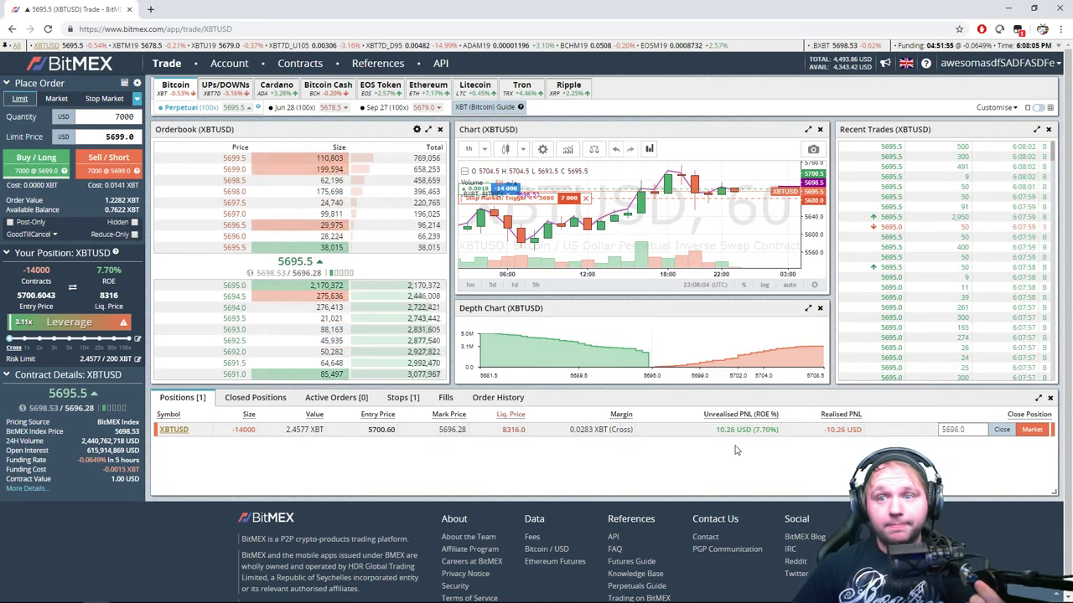
scroll(745, 222, "up", 3)
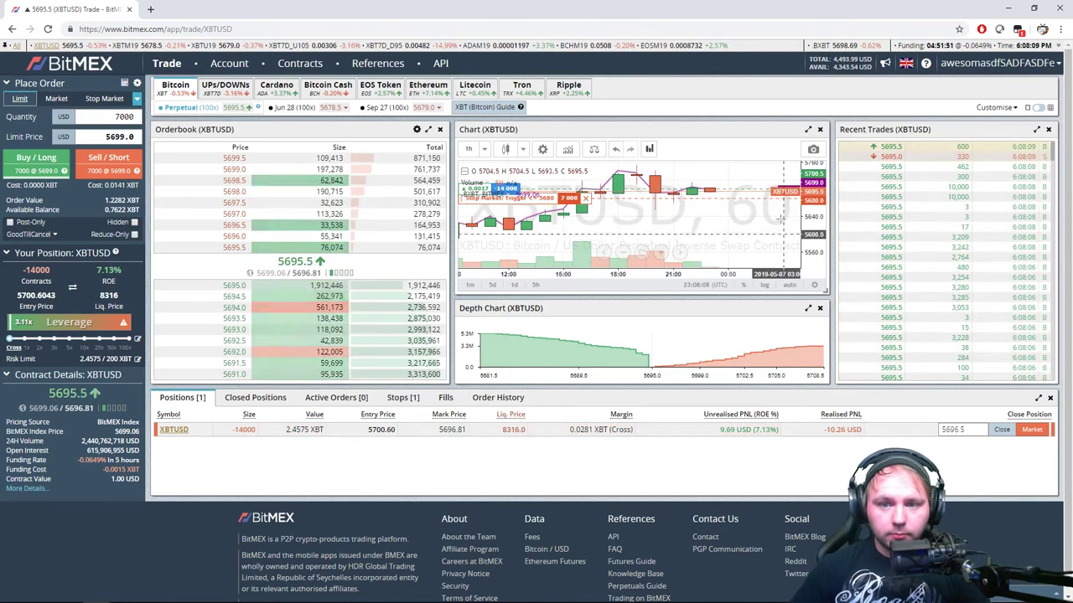
mouse_move(817, 220)
left_mouse_down()
mouse_move(815, 199)
mouse_move(814, 220)
left_mouse_up()
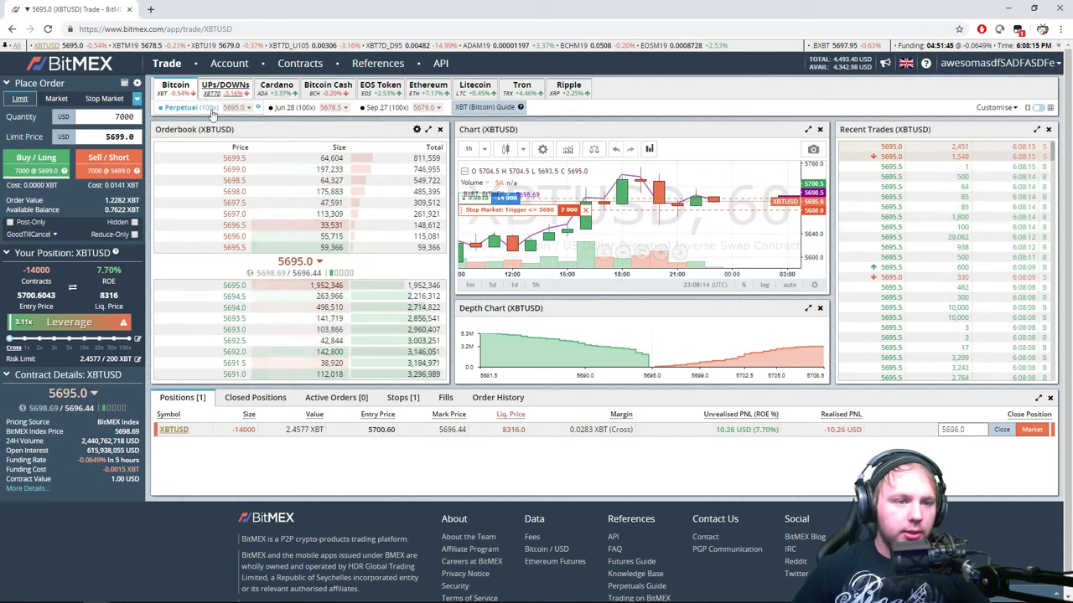
Place a buy stop market order for 14000 XBTUSD contracts with a stop price of 5720
left_click(107, 98)
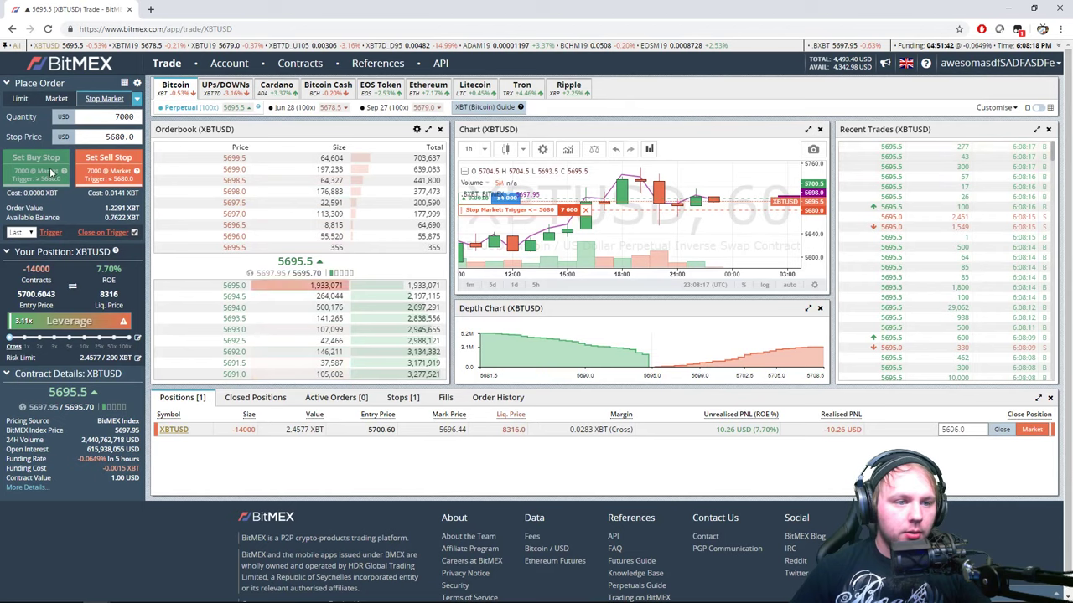
left_click_drag(113, 138, 142, 141)
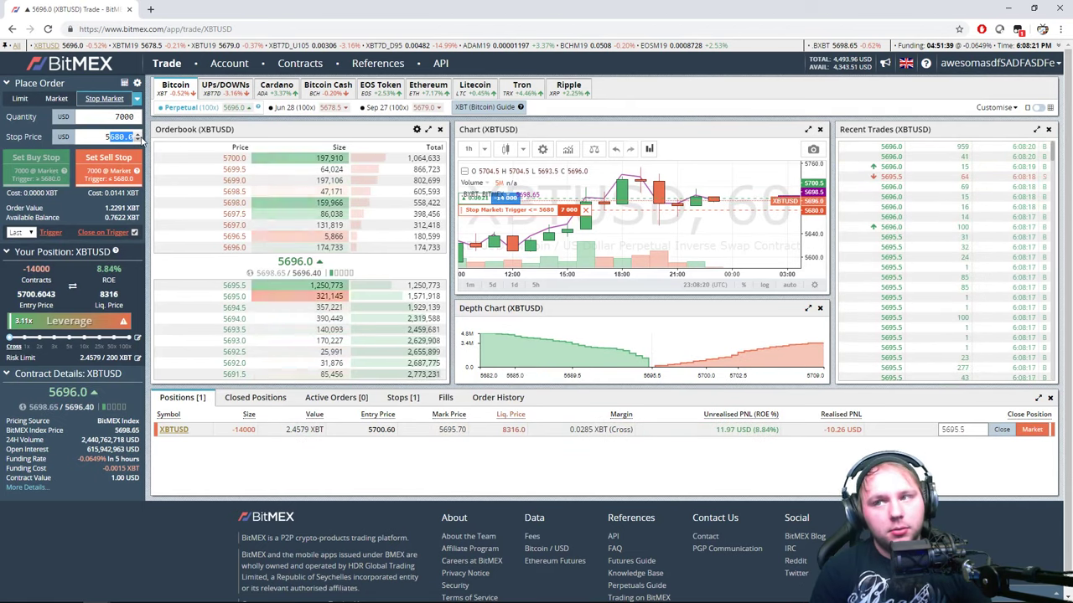
key("BackSpace")
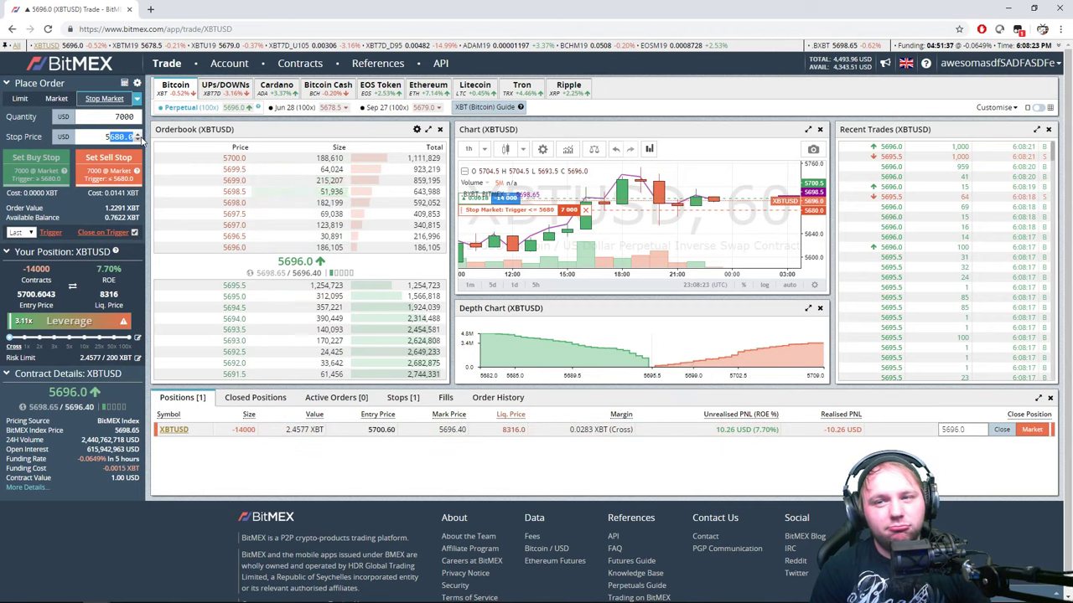
type("720")
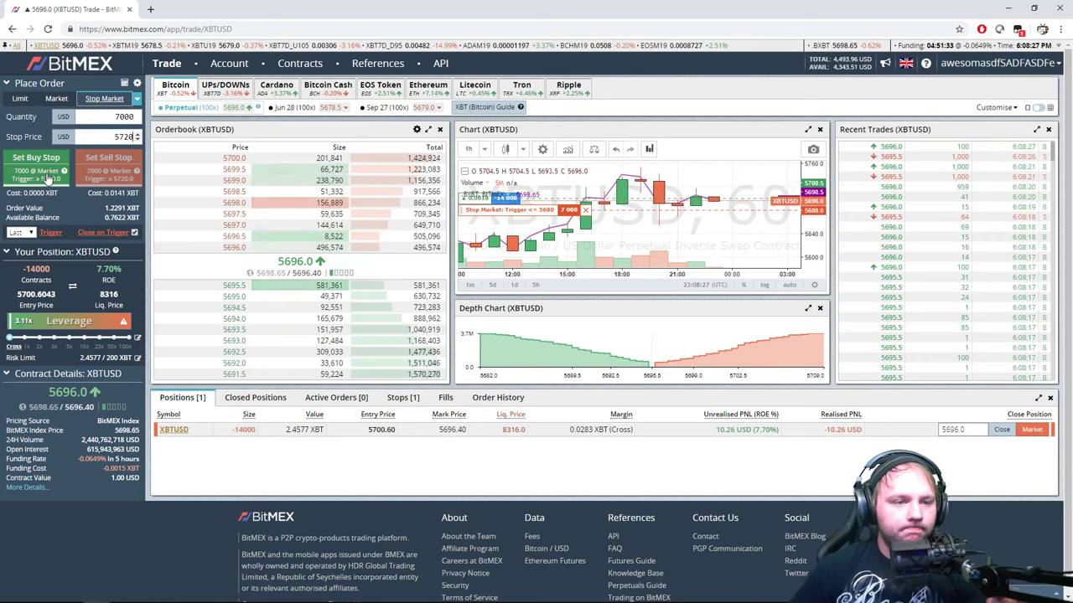
double_click(138, 119)
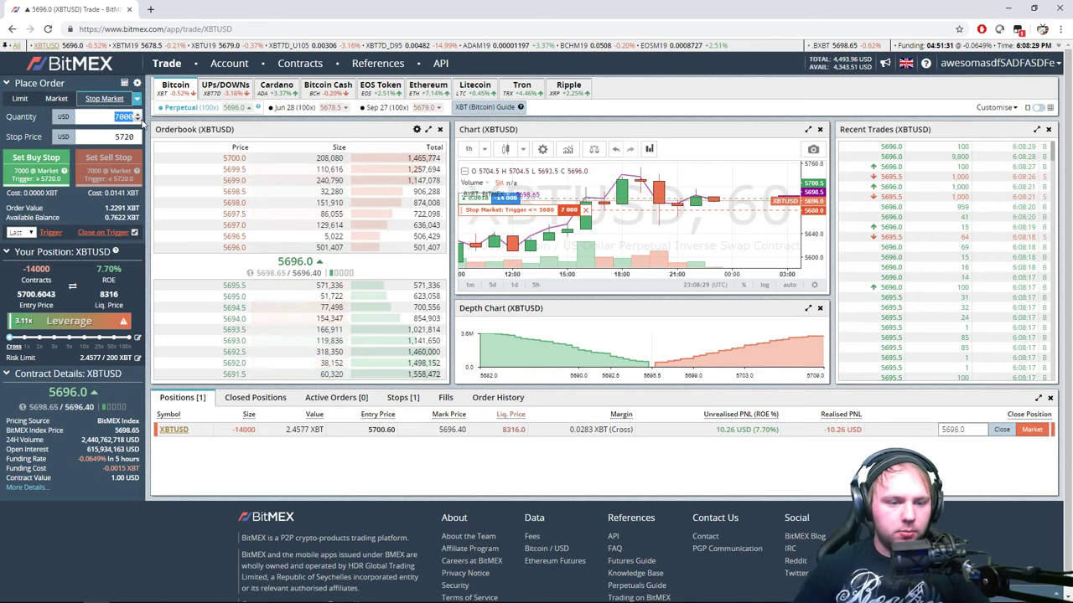
type("14000")
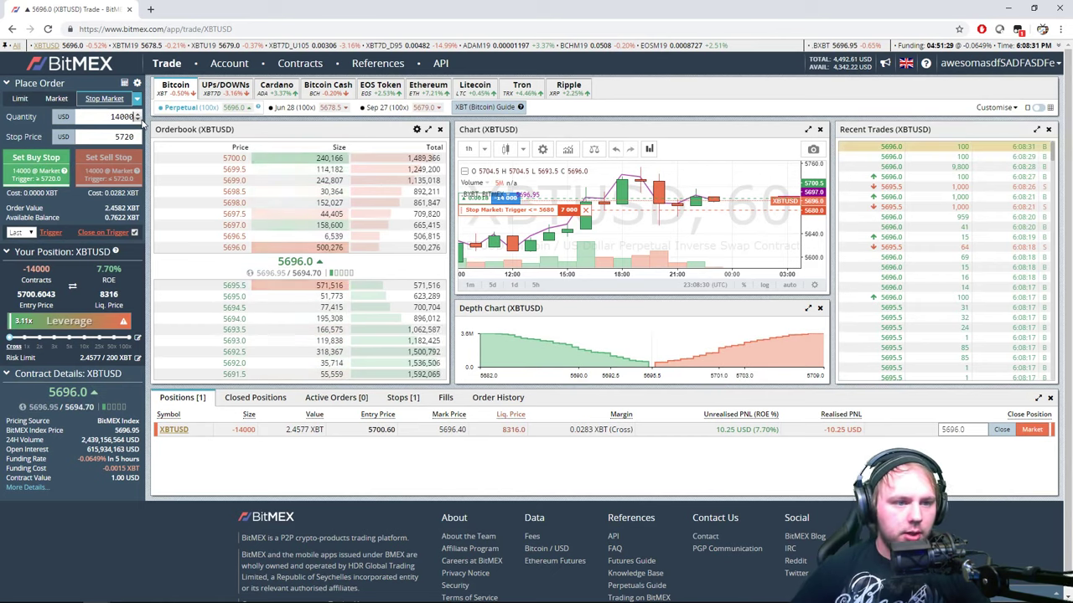
left_click(36, 158)
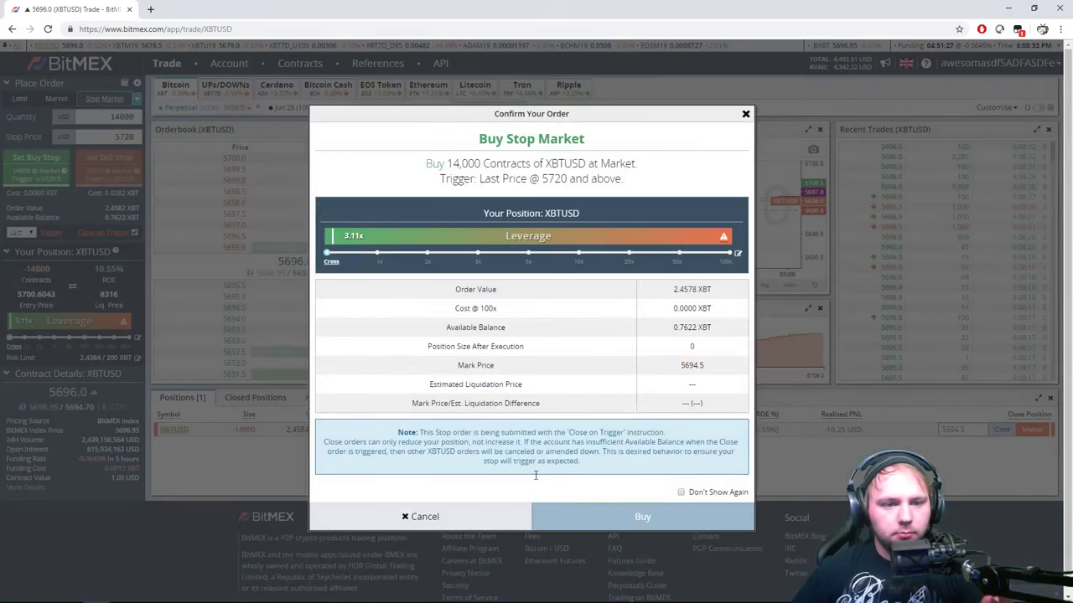
left_click(628, 518)
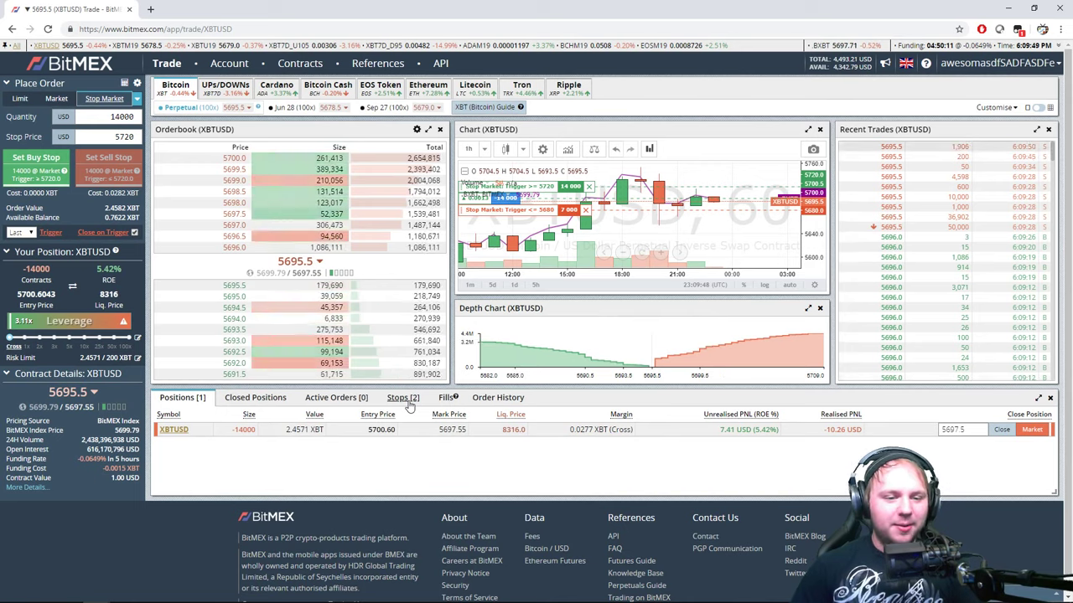
Review the open XBTUSD stop orders against the short position and check its unrealised PNL
left_click(407, 399)
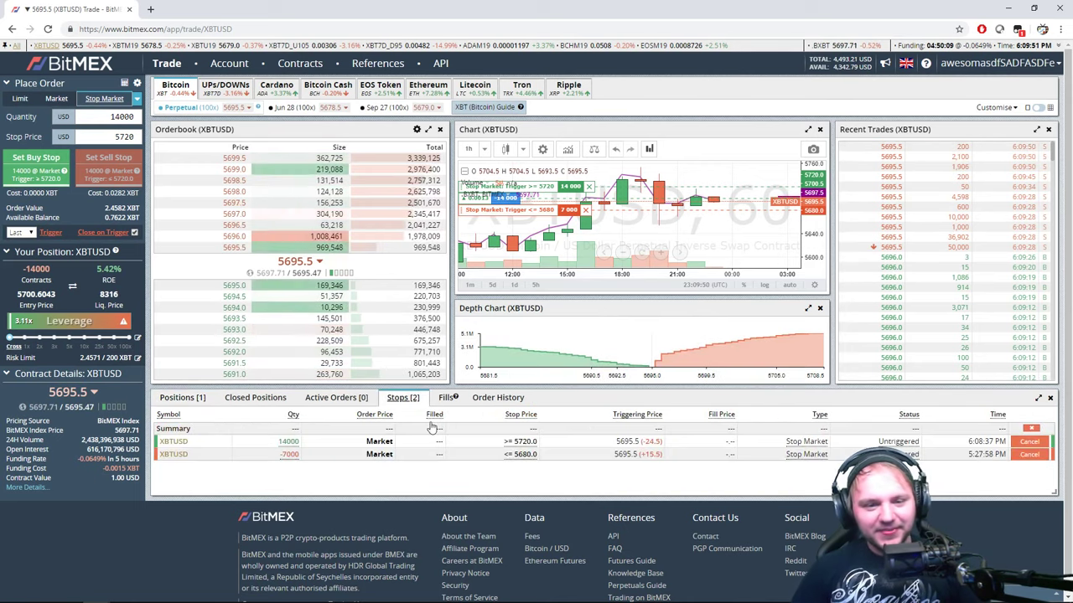
left_click(182, 397)
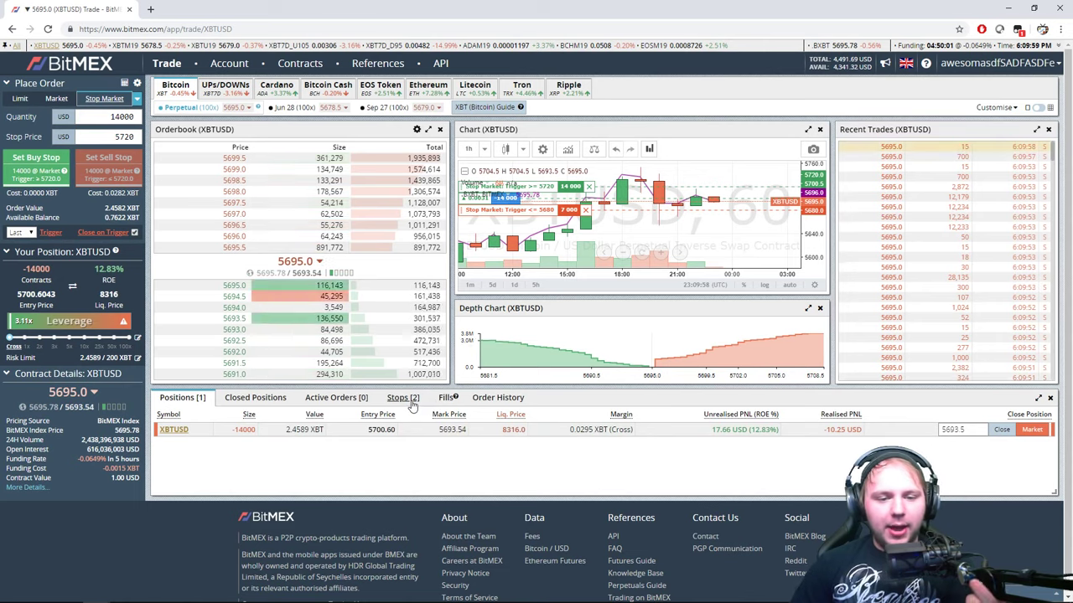
left_click(405, 398)
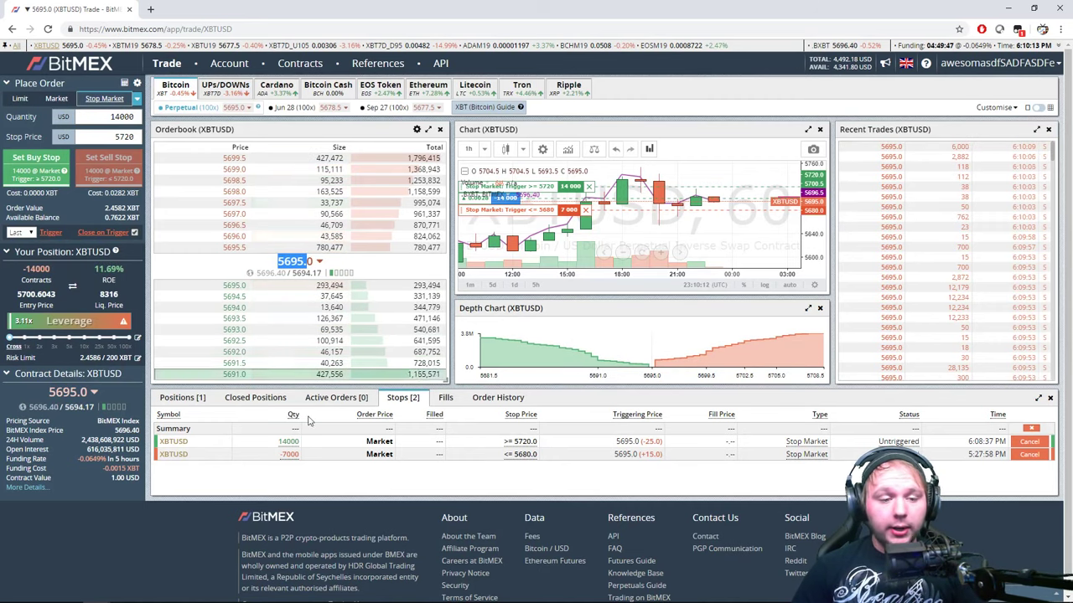
left_click(182, 397)
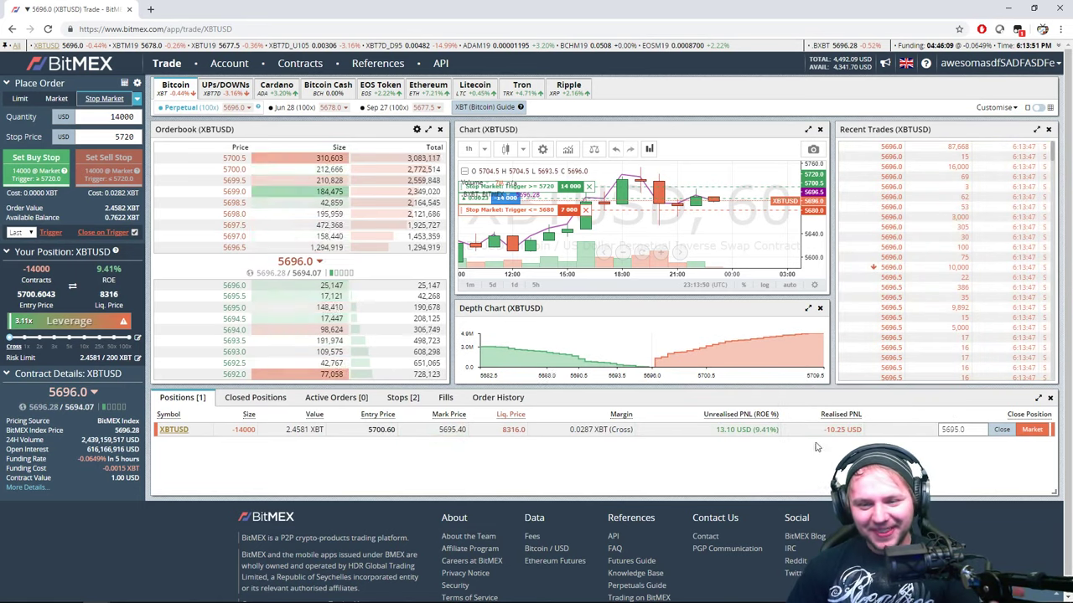
mouse_move(752, 433)
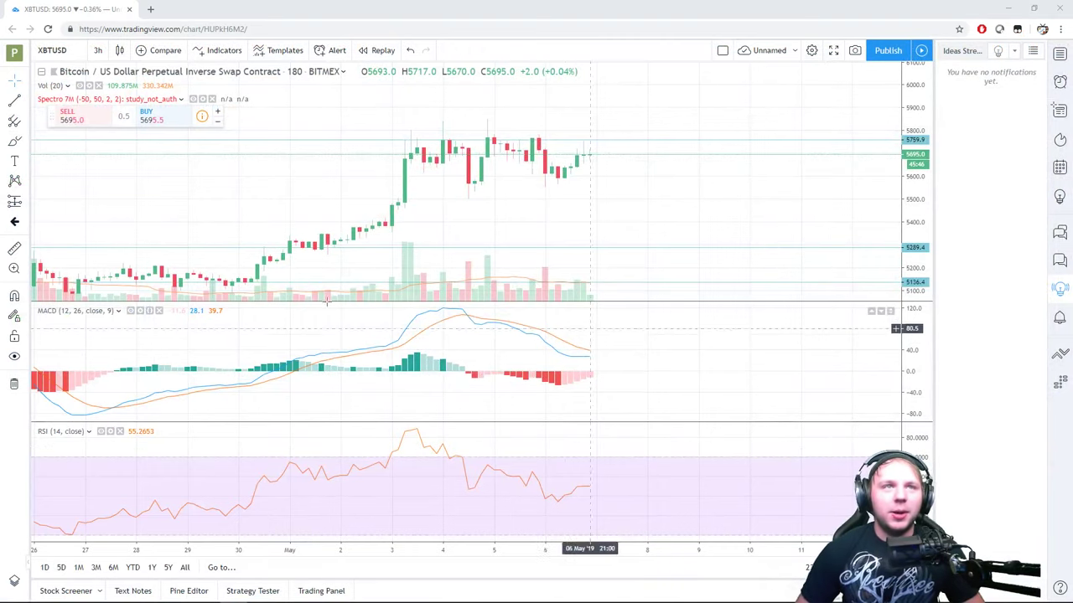
Set the TradingView XBTUSD chart to the 15-minute interval and compare its latest candles with the Bitcoin Ticker price feed
left_click(98, 50)
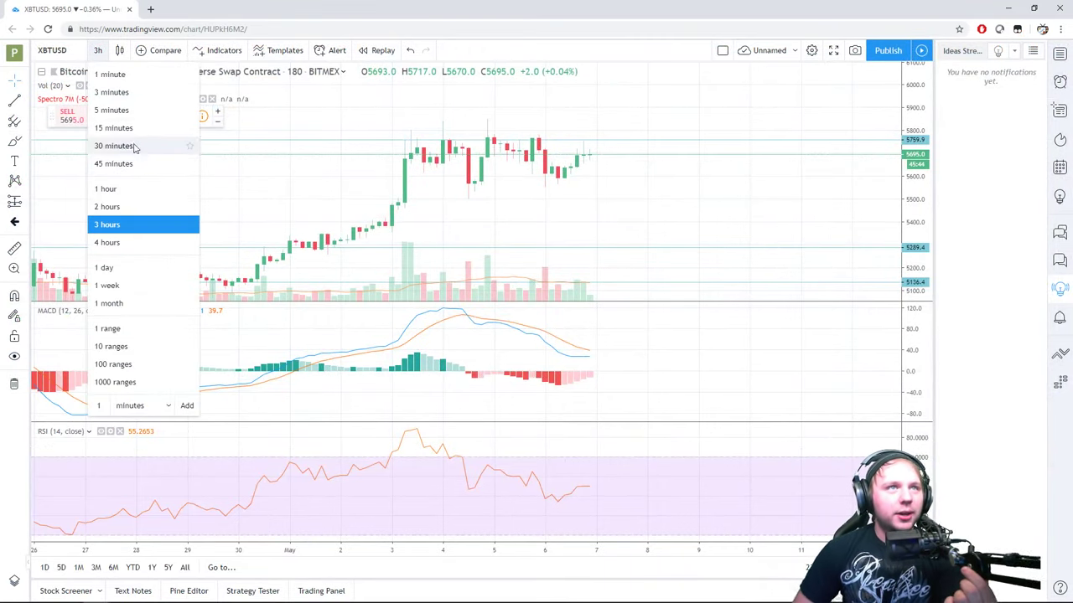
left_click(114, 127)
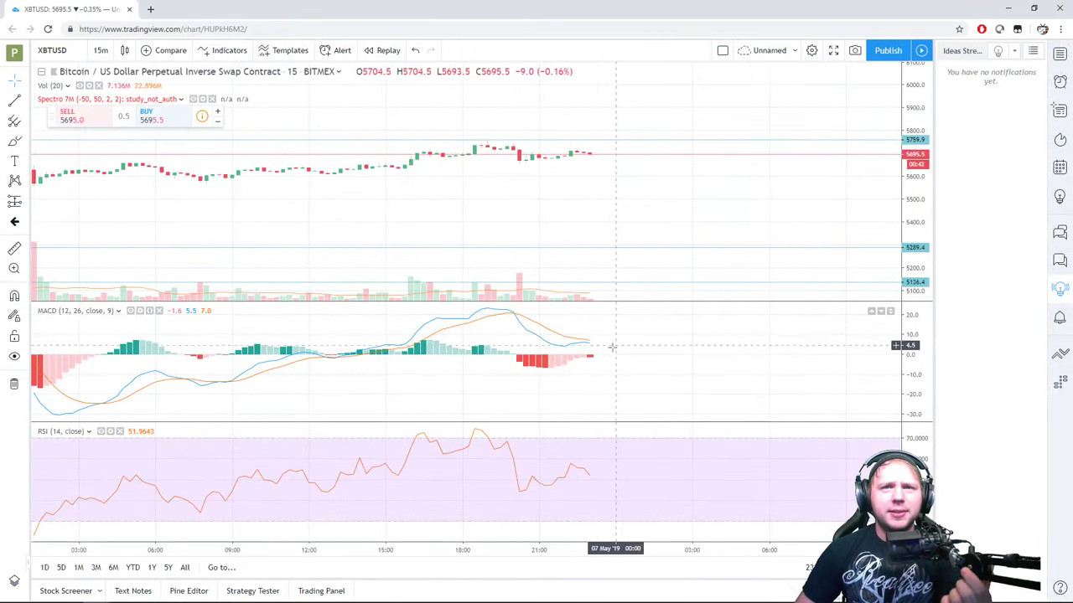
scroll(612, 346, "up", 3)
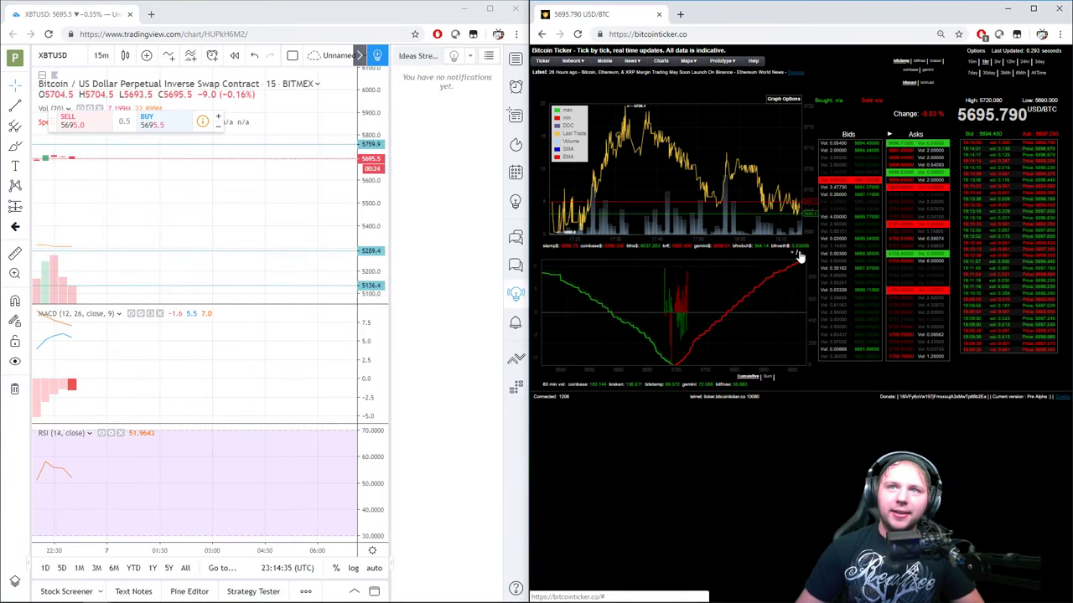
mouse_move(691, 343)
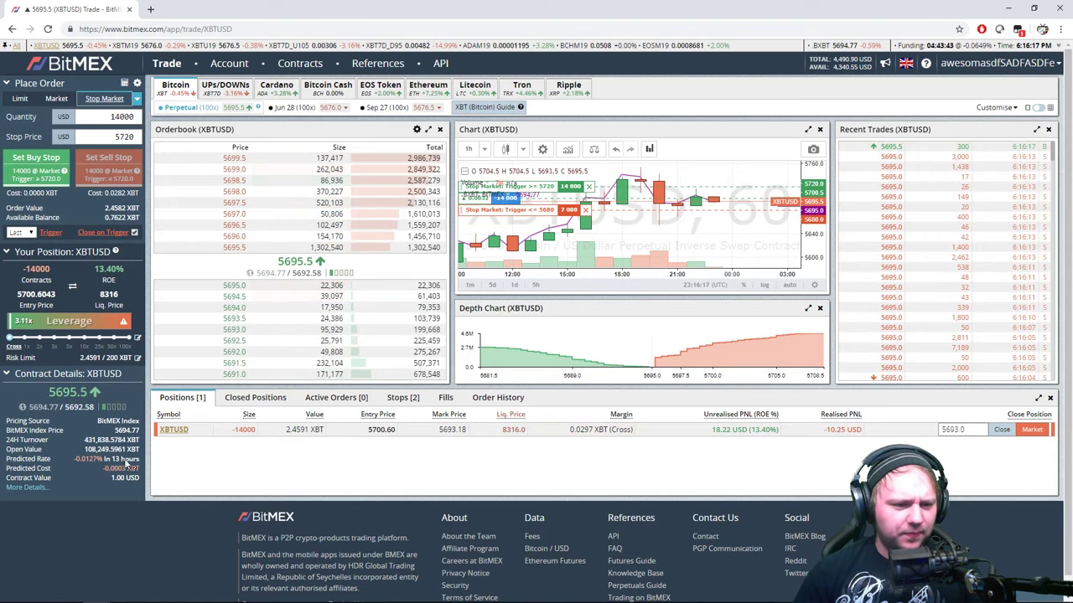
Read the funding terms and full contract details of XBTUSD on BitMEX, and return to the trading page to check the short's unrealised PNL
left_click(26, 487)
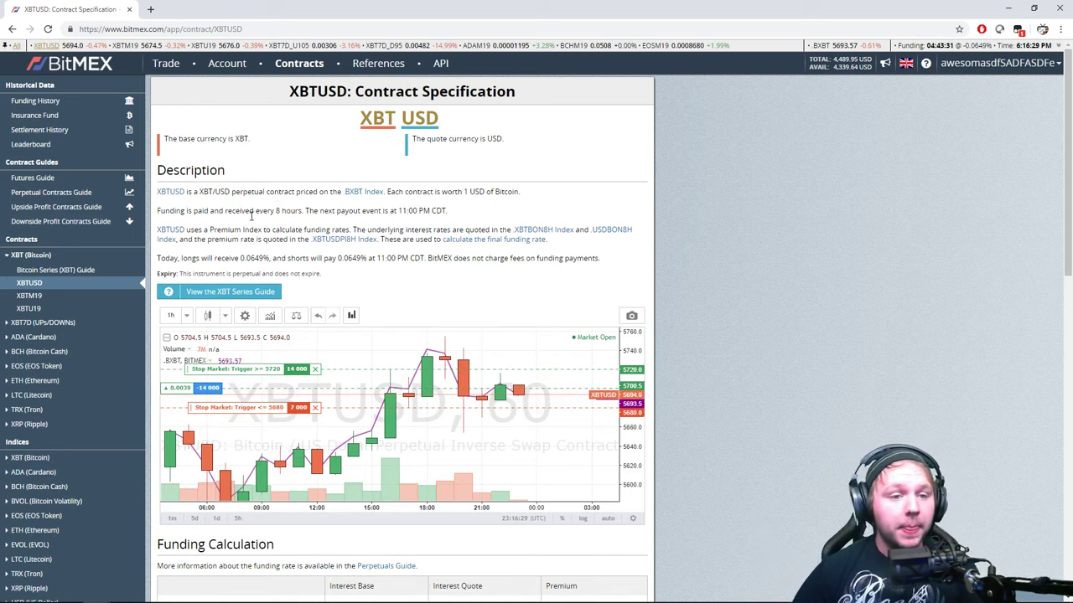
left_click_drag(249, 259, 267, 258)
left_click(365, 275)
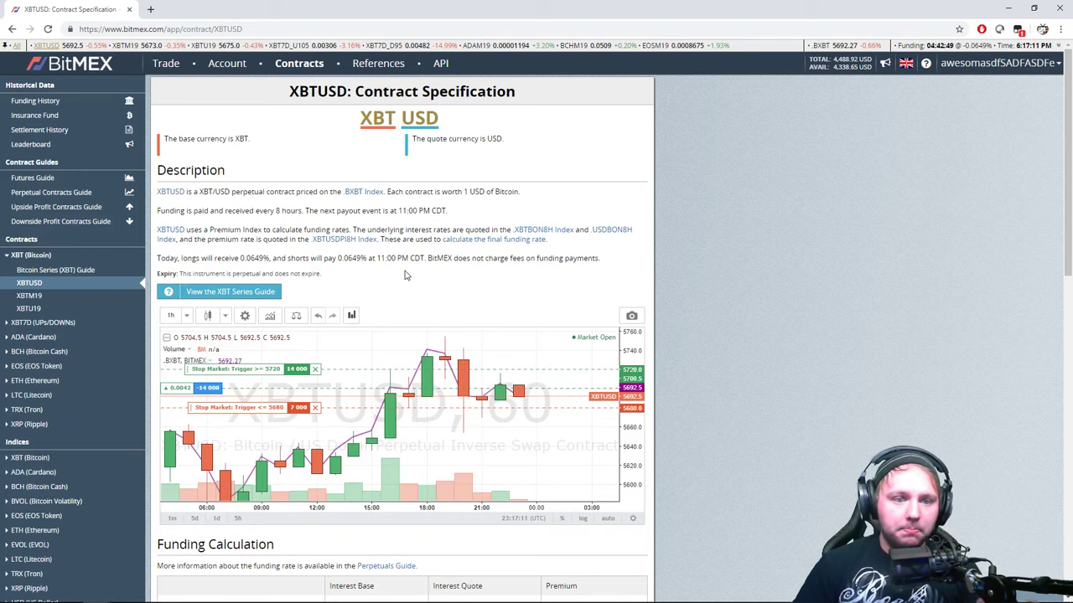
scroll(749, 291, "down", 3)
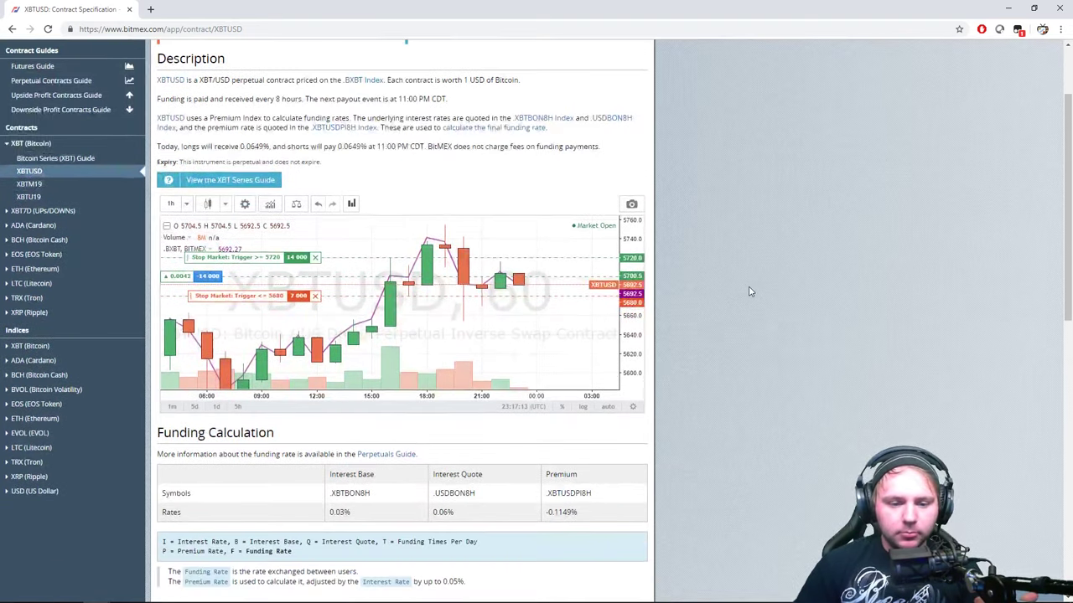
scroll(750, 291, "down", 5)
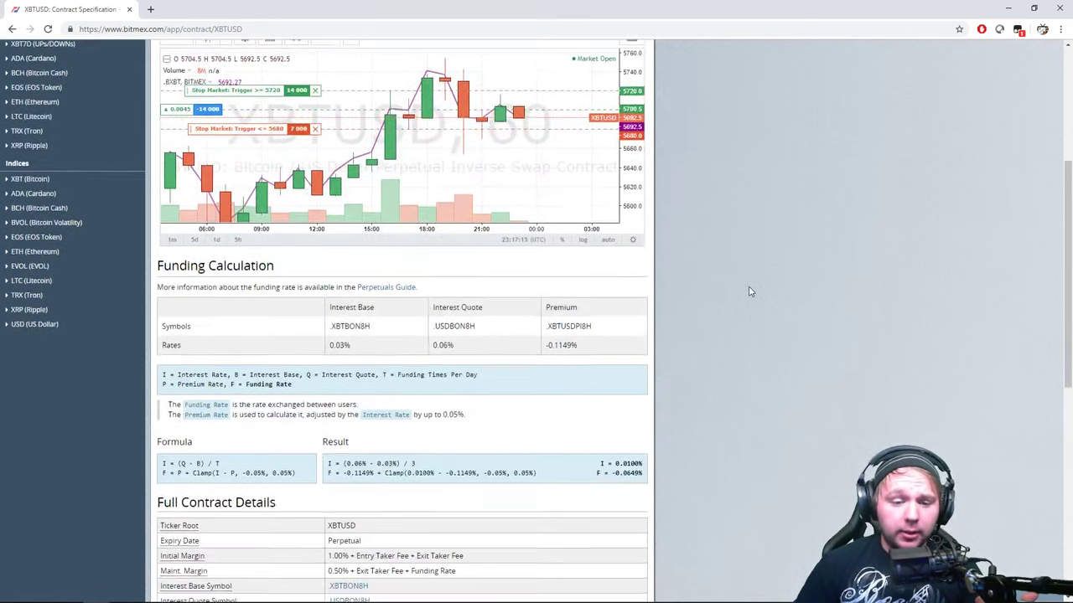
scroll(750, 292, "down", 4)
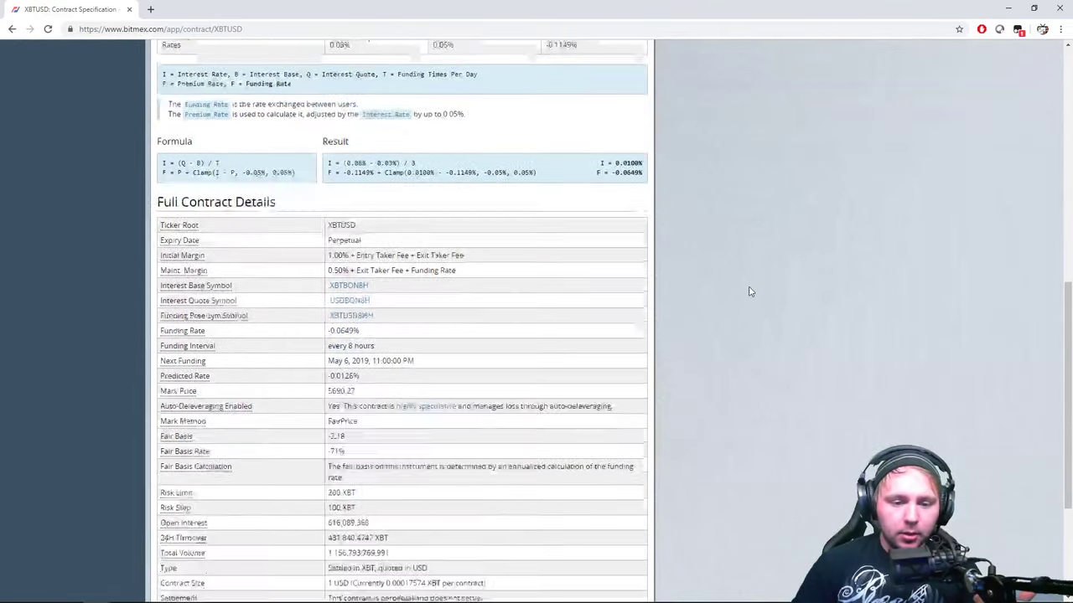
scroll(751, 292, "up", 5)
scroll(751, 292, "up", 7)
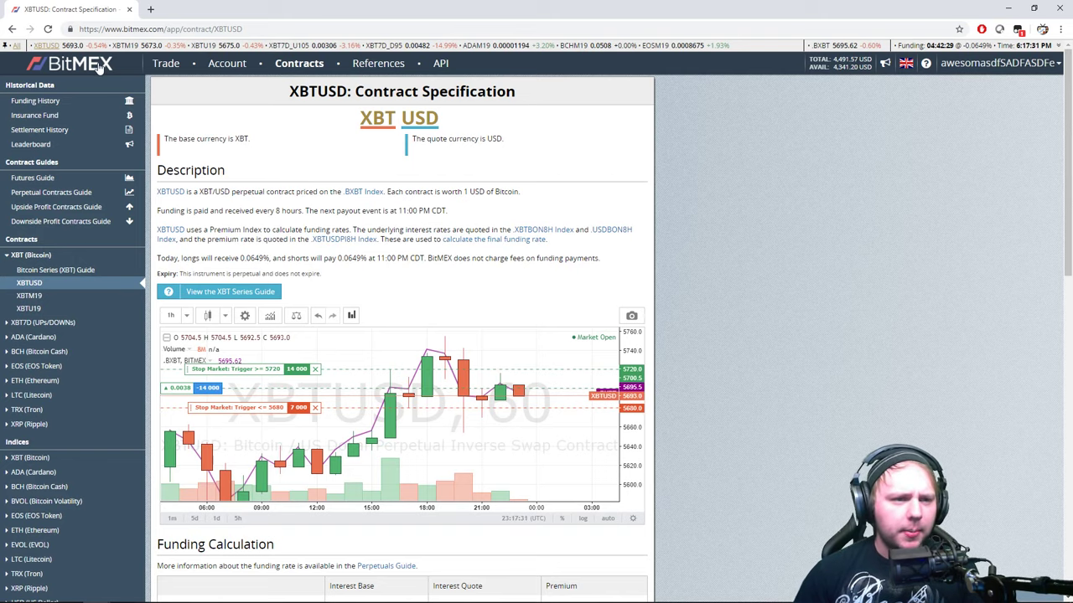
left_click(166, 63)
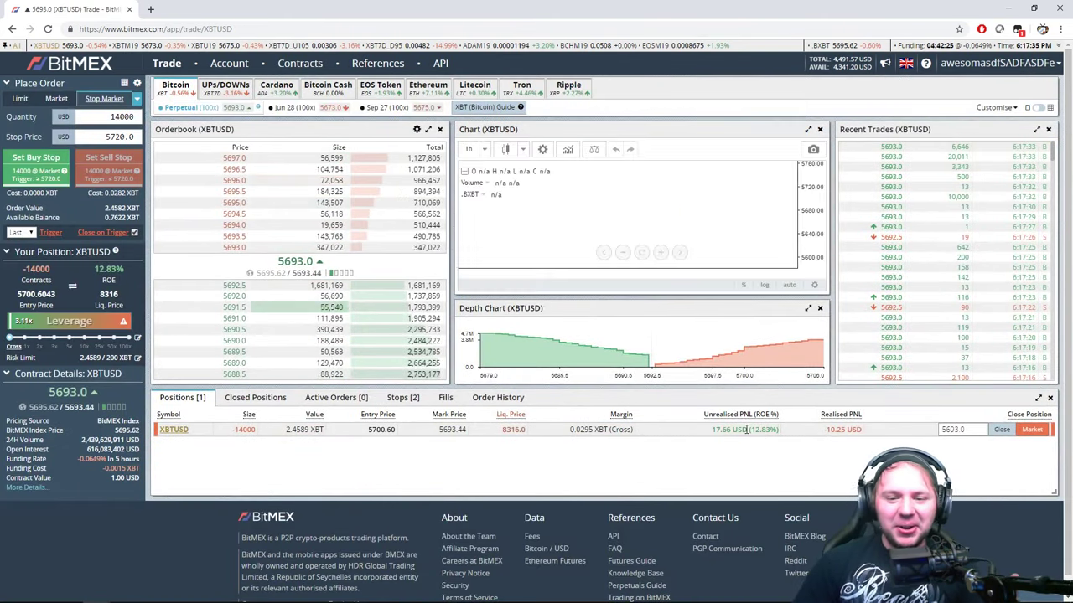
mouse_move(738, 434)
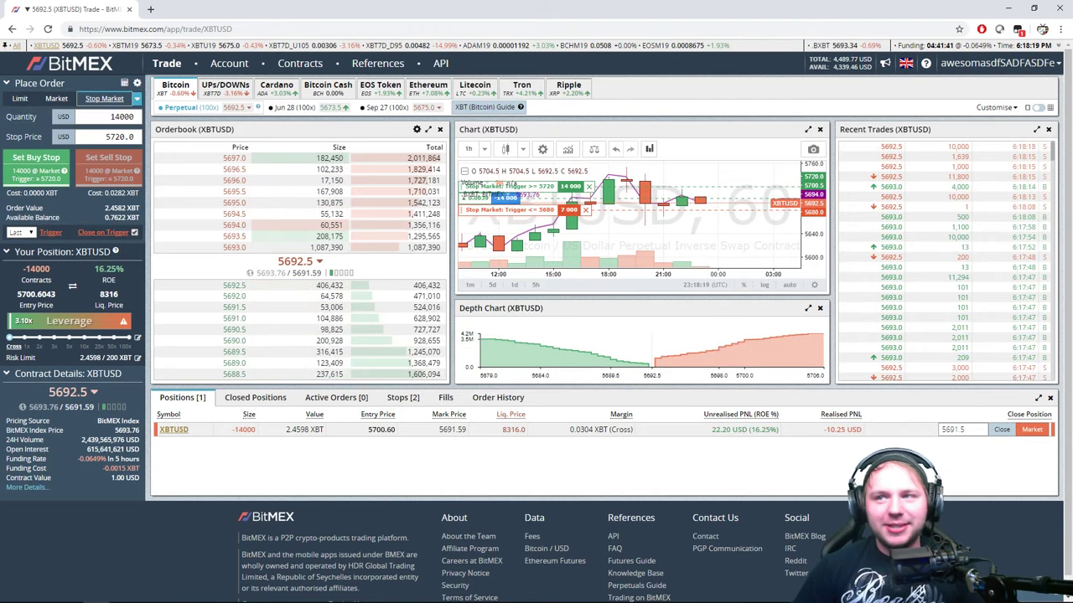
Switch to TradingView to examine the 15-minute XBTUSD candles, MACD and RSI, and return to the open position on BitMEX
key("ctrl+super+Right")
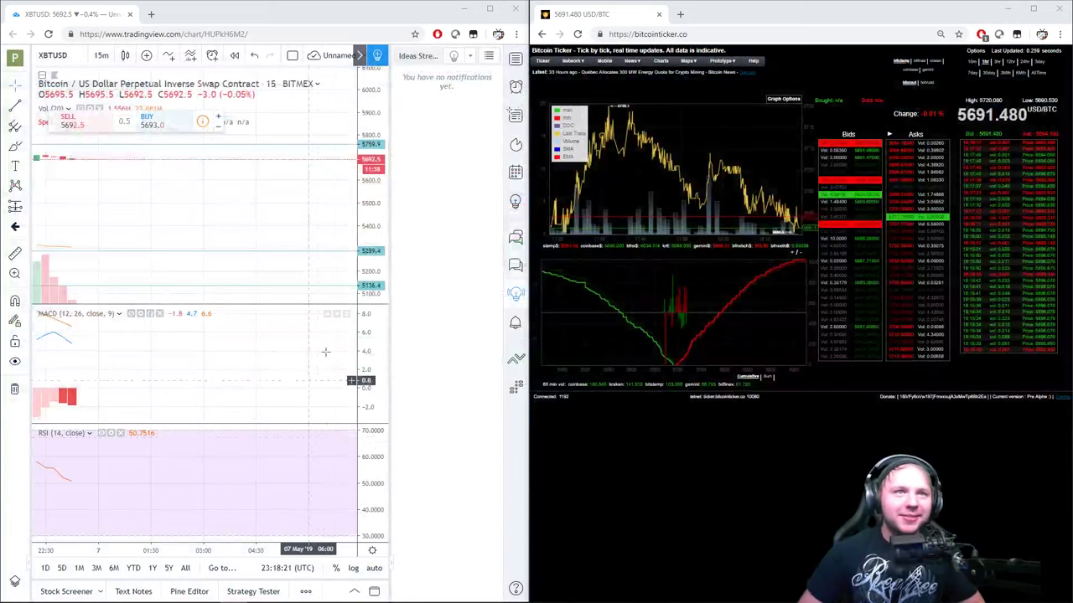
left_click(290, 354)
left_click_drag(244, 365, 281, 364)
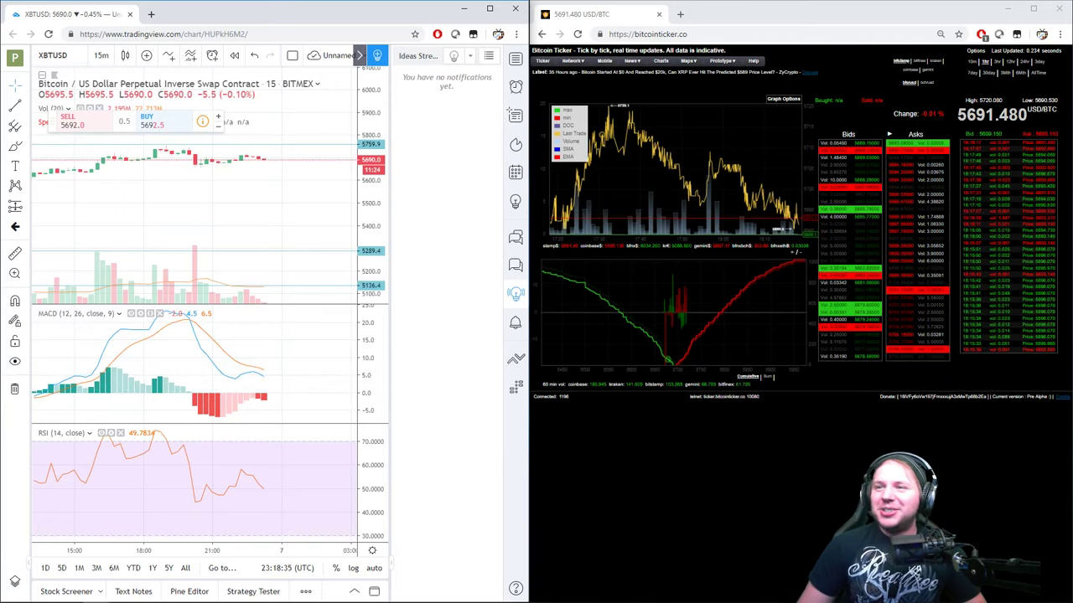
key("alt+Tab")
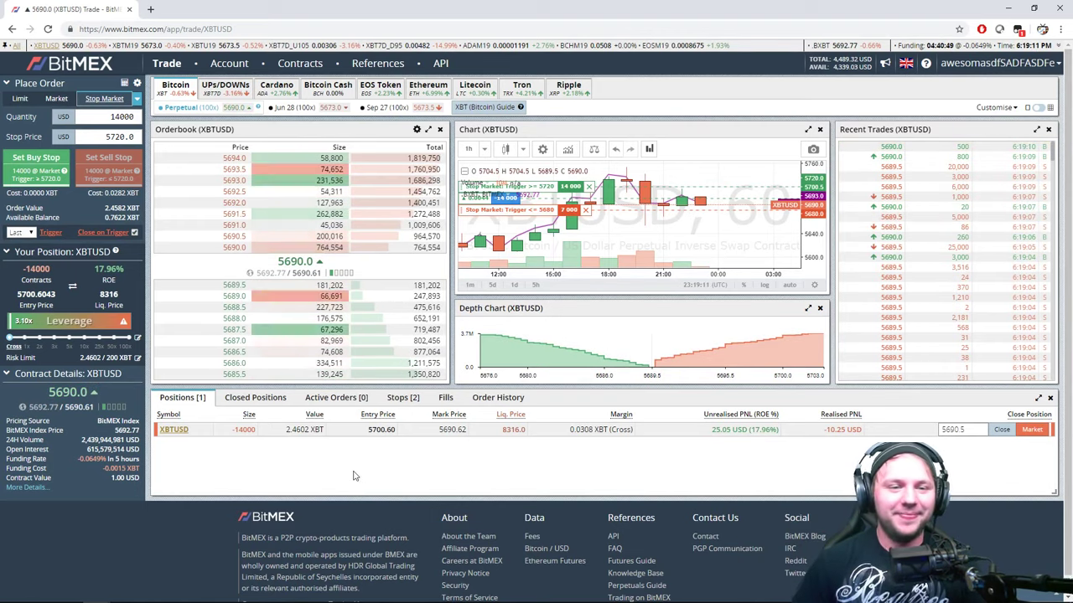
Place a limit close order at 5682 for the 14000-contract XBTUSD short, and cancel that order
left_click(955, 429)
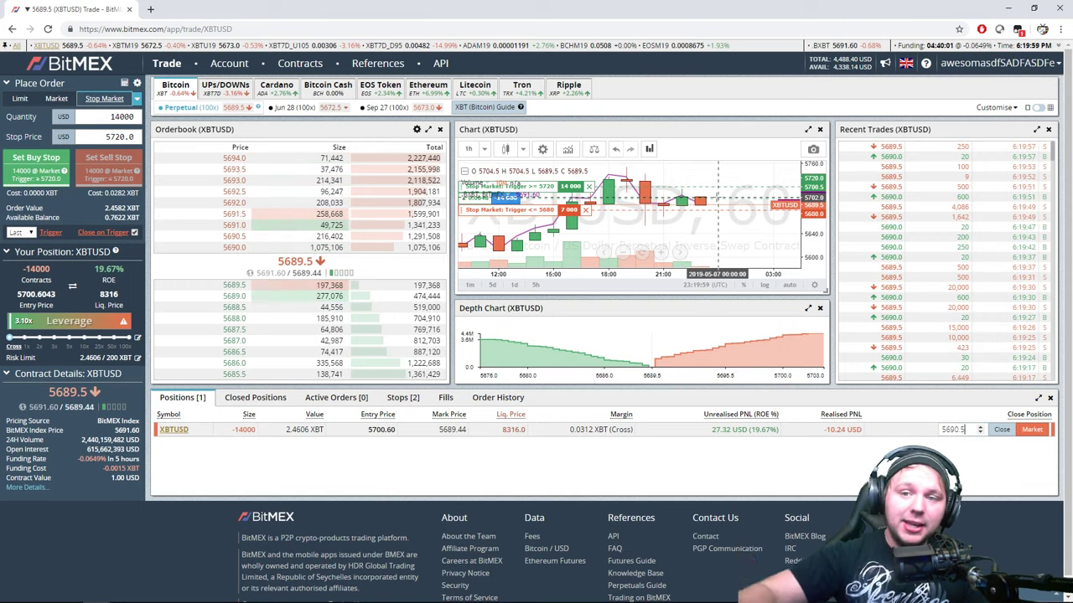
left_click(964, 429)
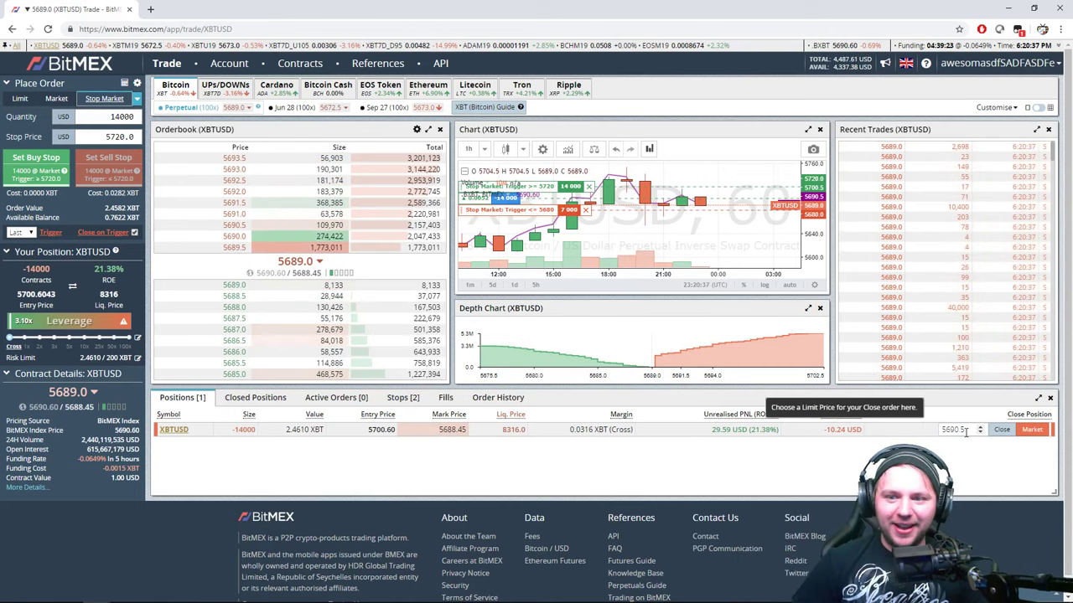
key("BackSpace")
key("BackSpace")
key("BackSpace")
key("BackSpace")
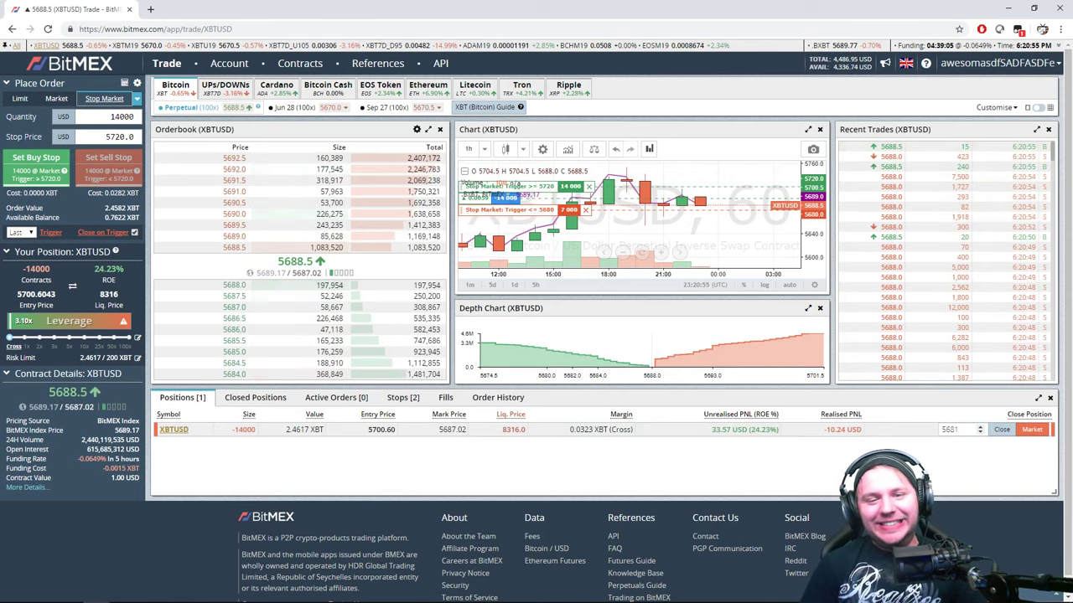
left_click(980, 427)
left_click(1002, 429)
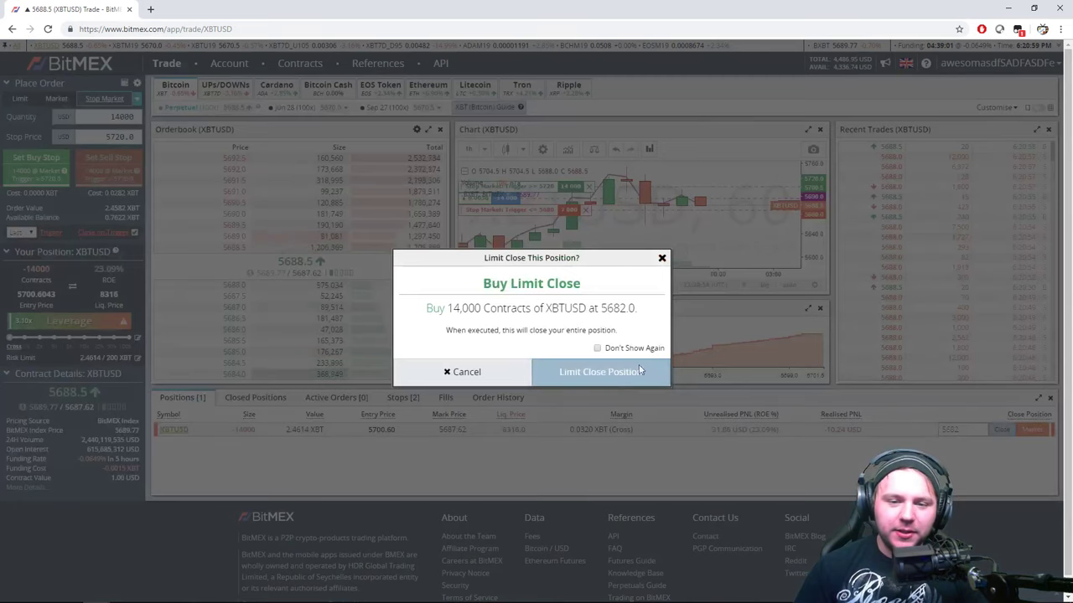
left_click(600, 373)
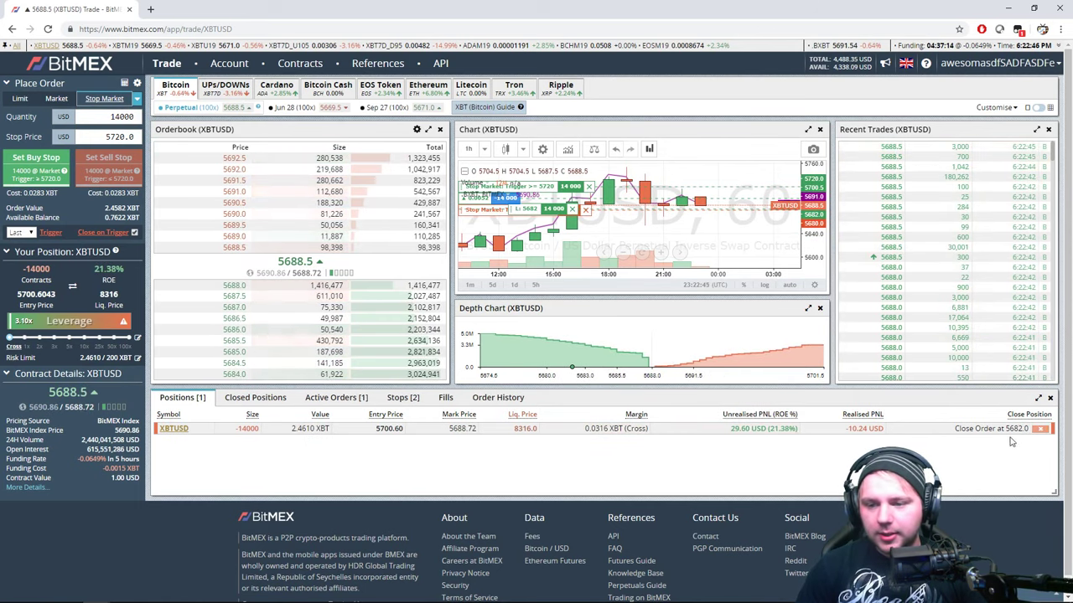
left_click(1039, 428)
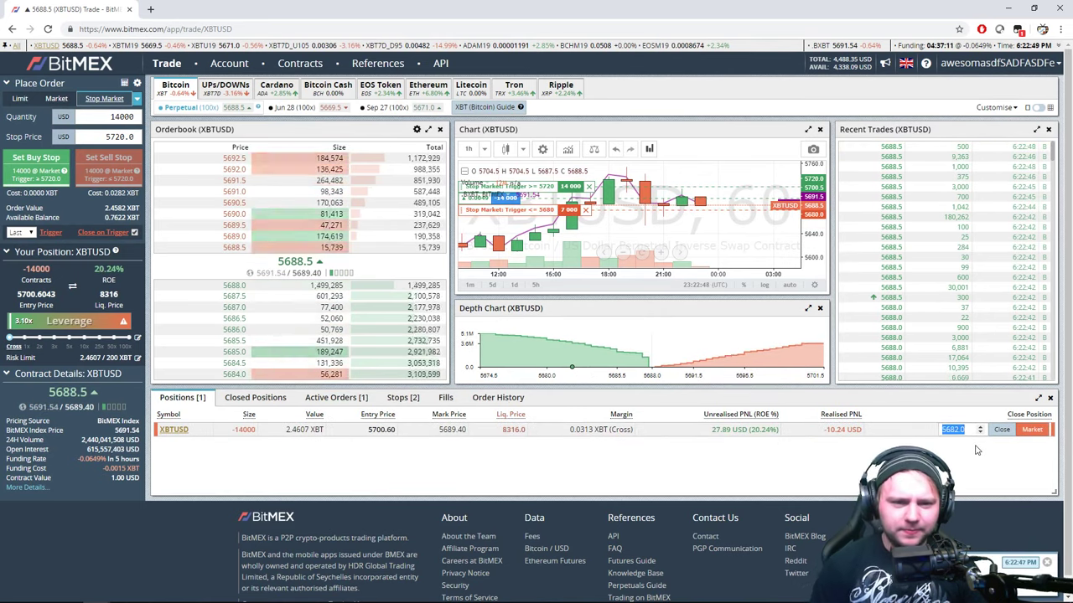
Try to close the XBTUSD short with a limit order at 5689, and check the active orders
type("568")
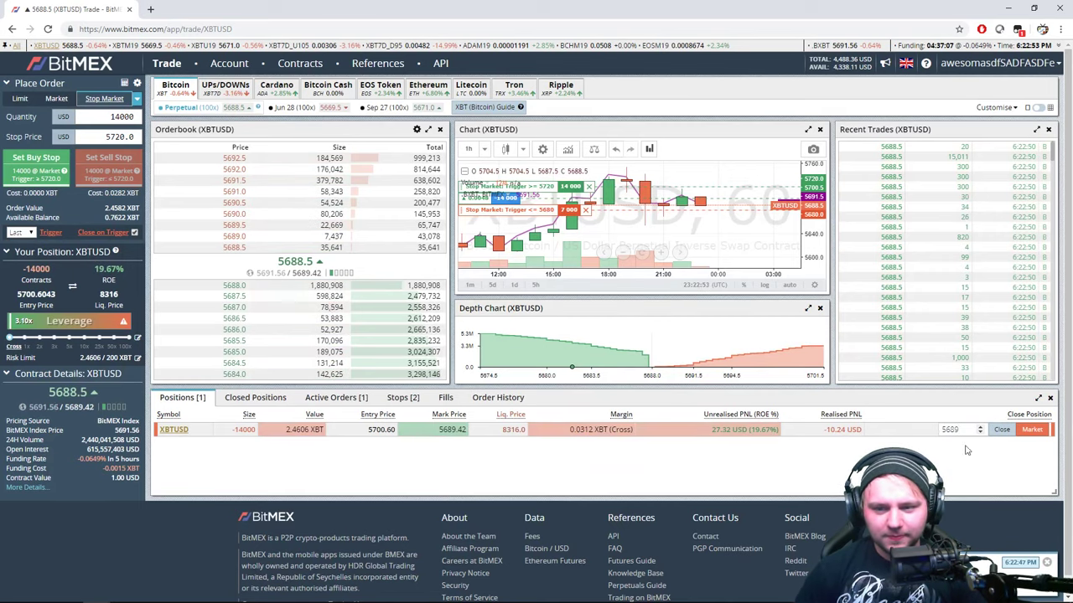
left_click(1001, 429)
left_click(631, 388)
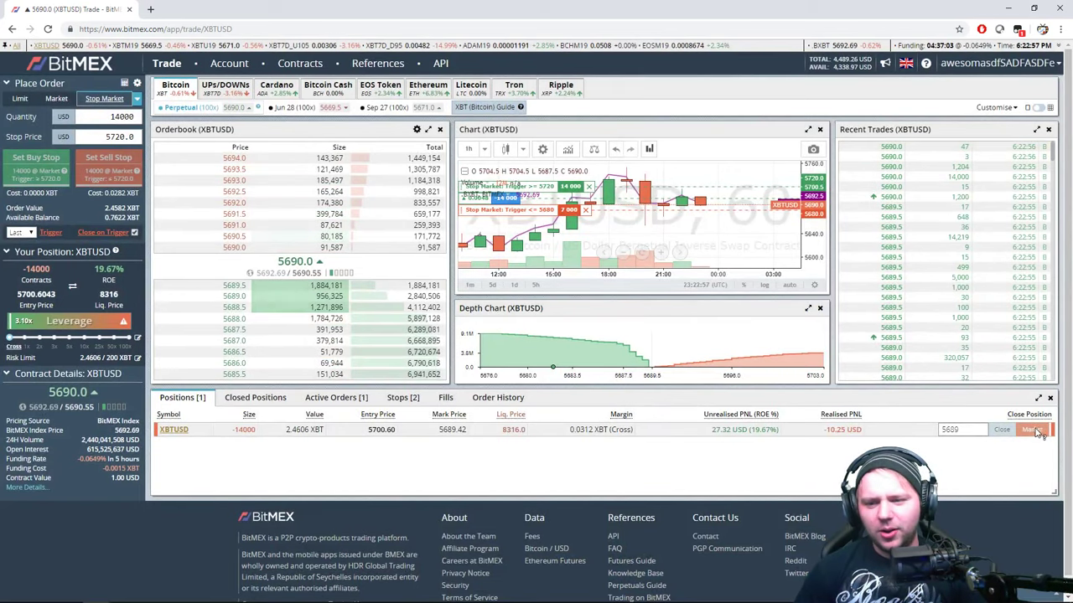
left_click(336, 398)
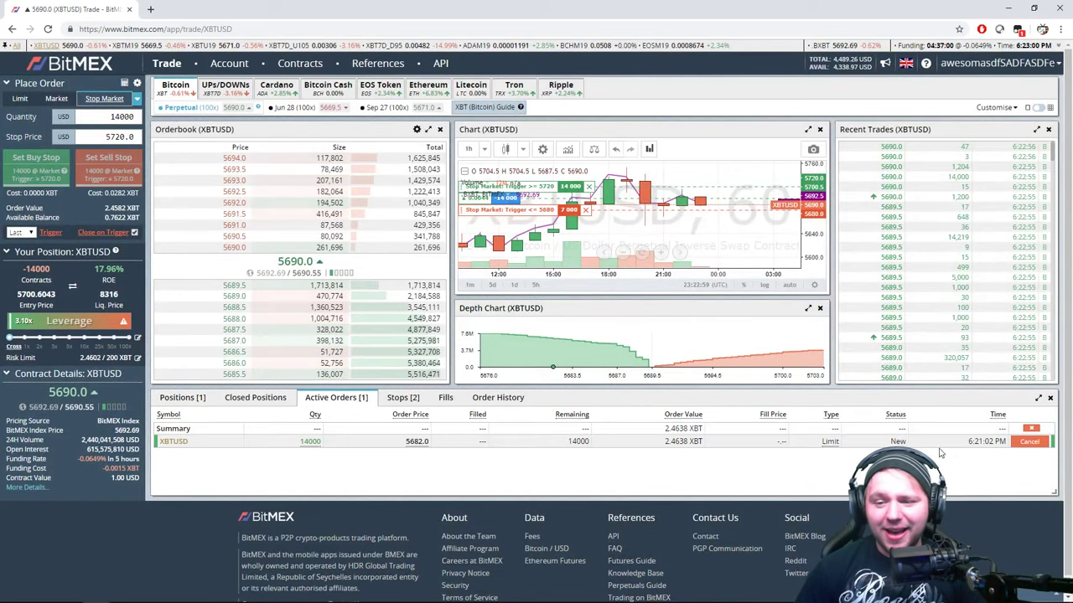
left_click(191, 398)
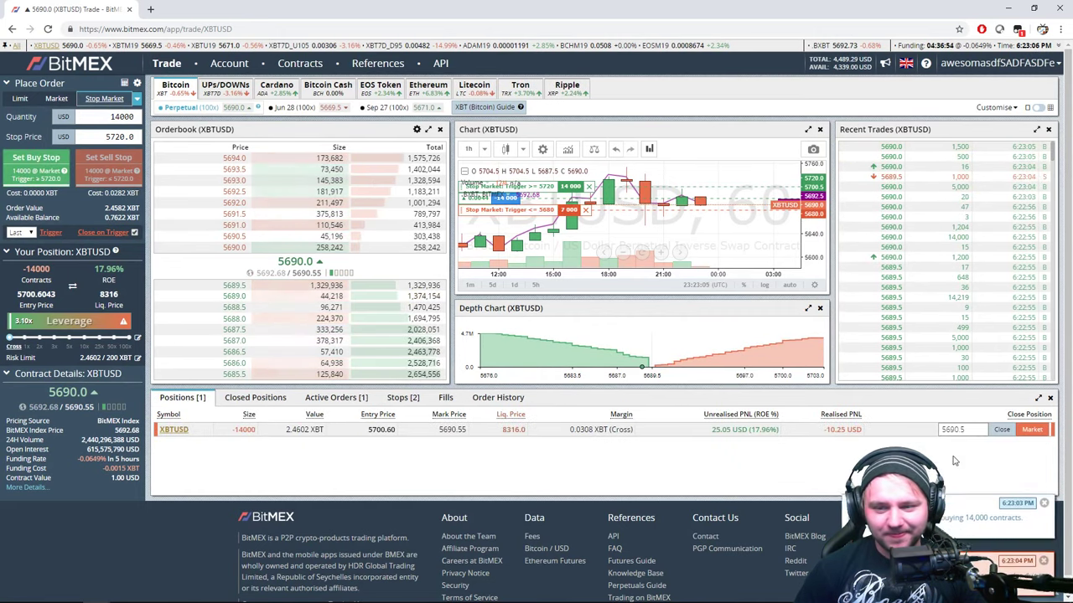
Place a limit close order at 5690 for the 14000 XBTUSD contracts, and cancel it from the active orders
type("5690")
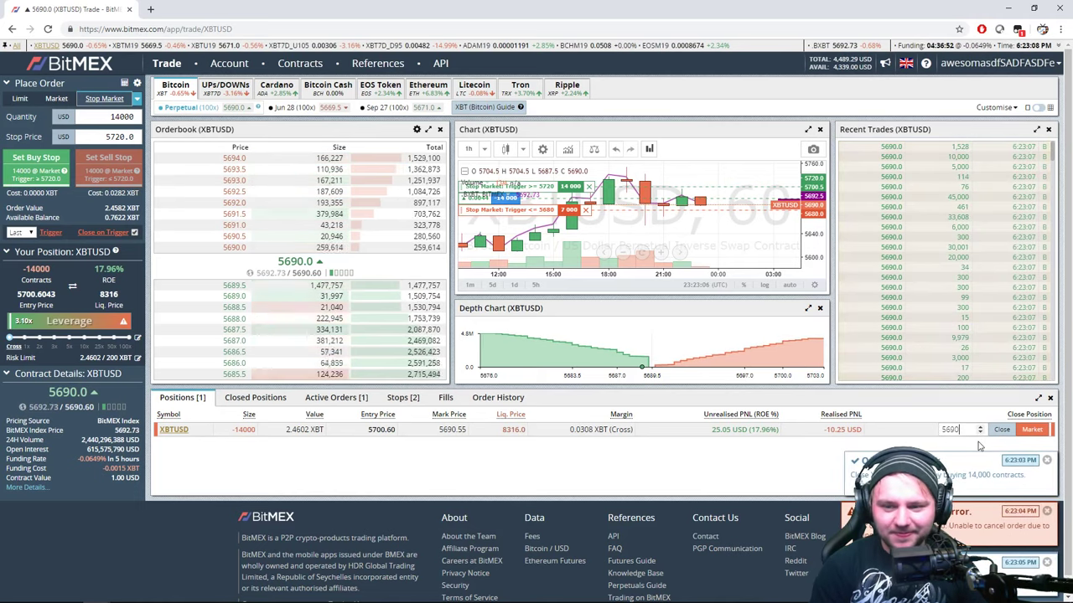
left_click(1002, 430)
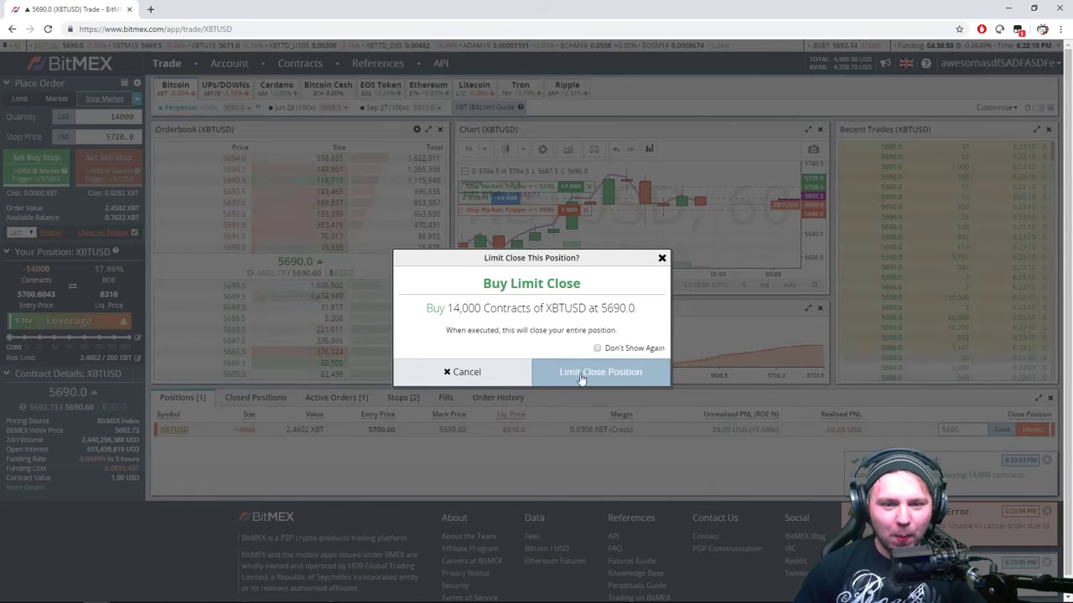
left_click(603, 372)
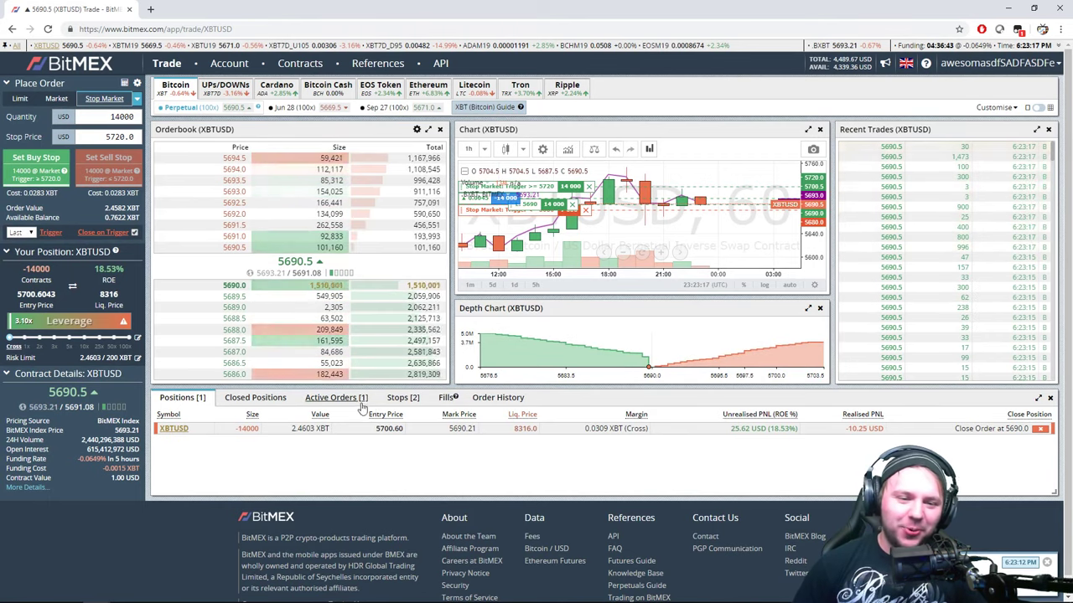
left_click(336, 397)
left_click(1029, 441)
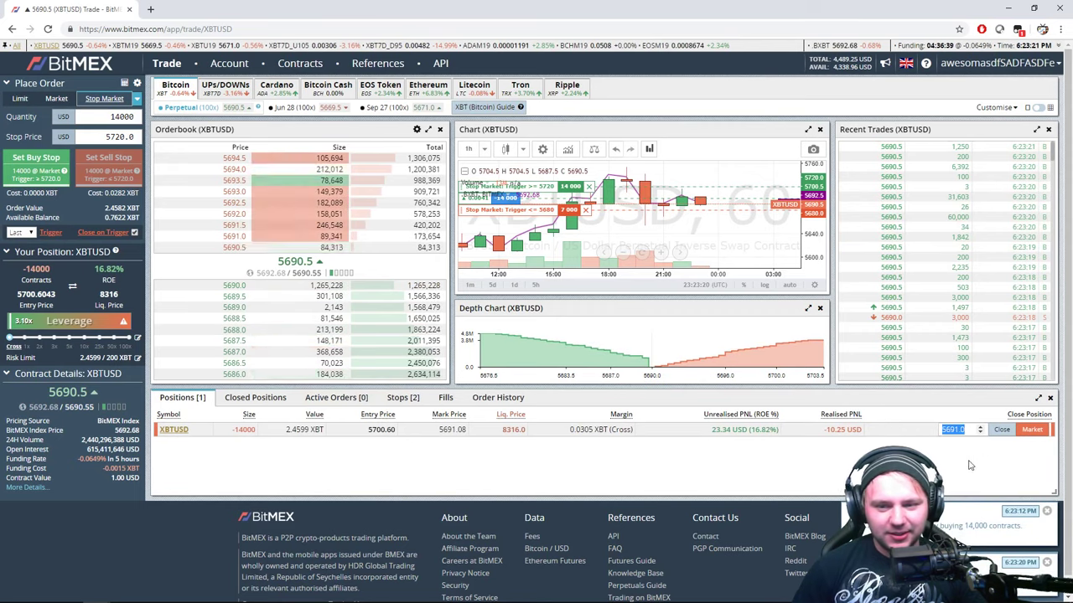
Submit a limit close order at 5691 for the entire 14000-contract XBTUSD short
key("Right")
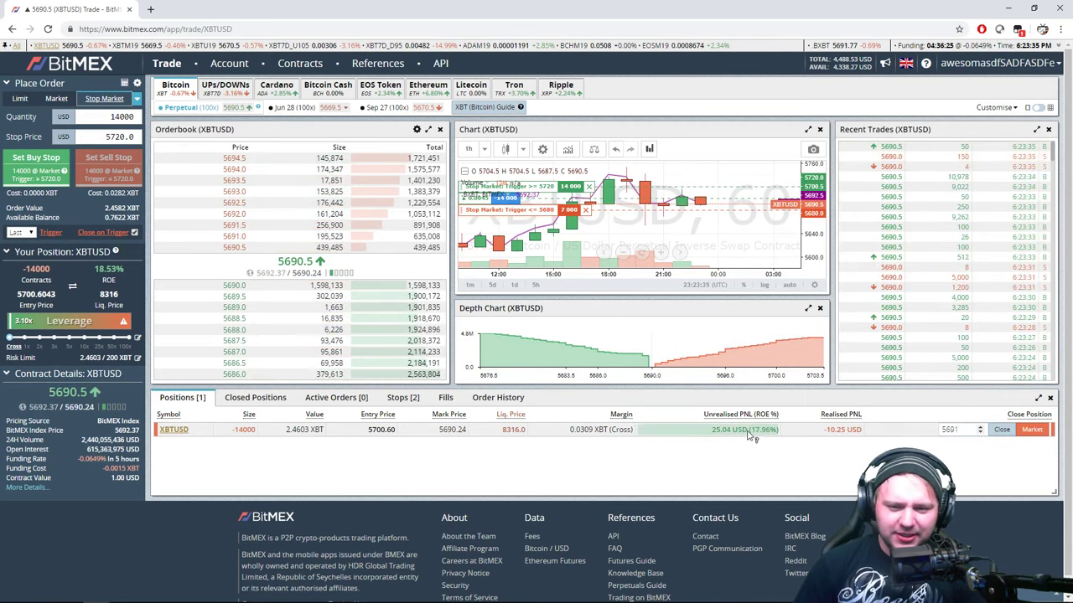
left_click(1001, 430)
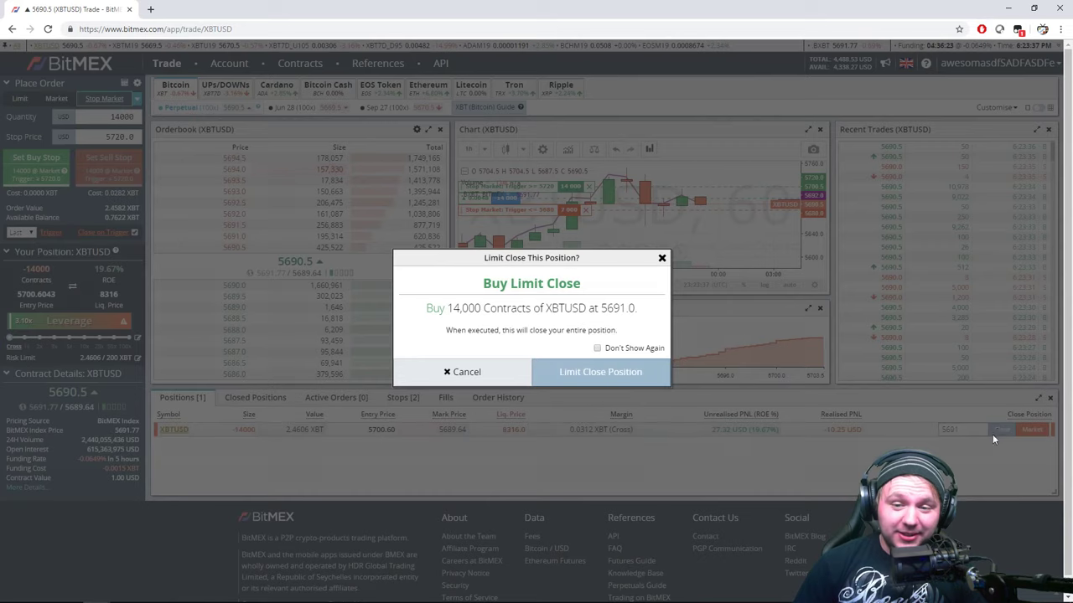
left_click(574, 384)
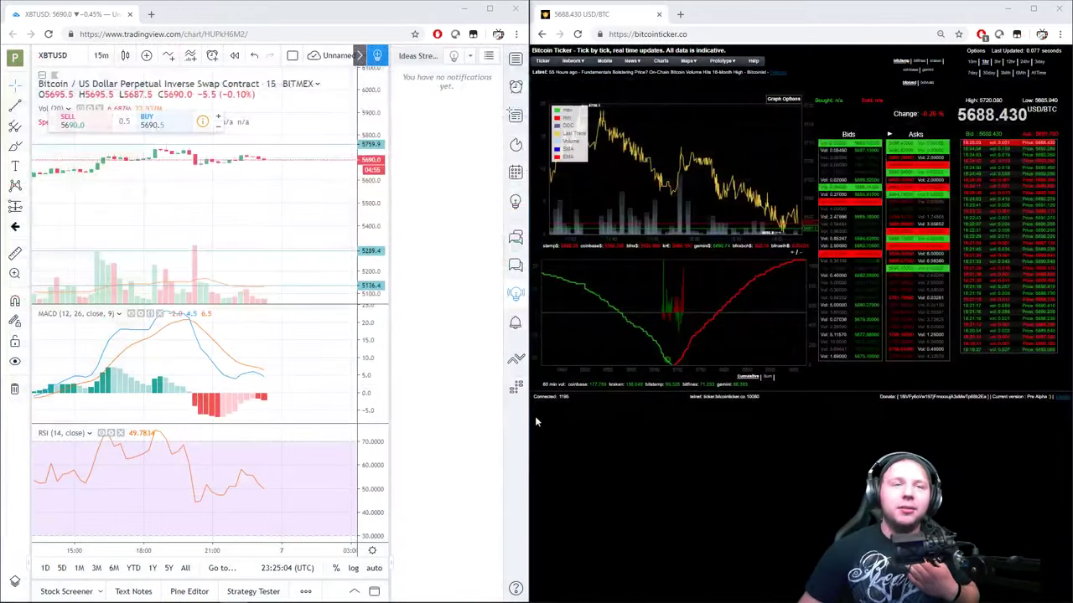
Enlarge the TradingView window and examine the latest 15-minute XBTUSD candles, volume, MACD and RSI
left_click(435, 362)
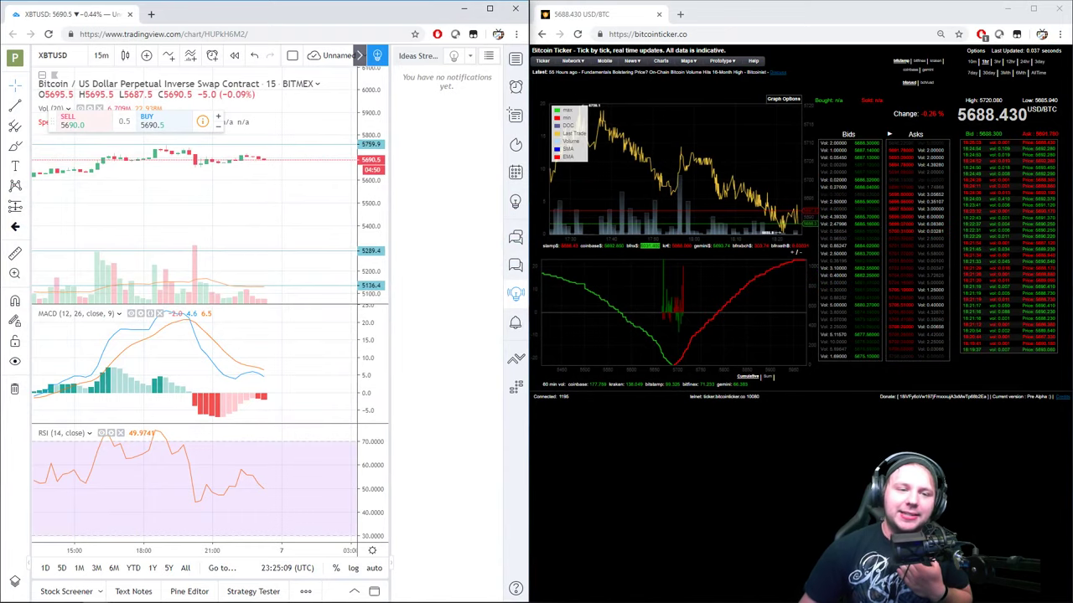
left_click(492, 8)
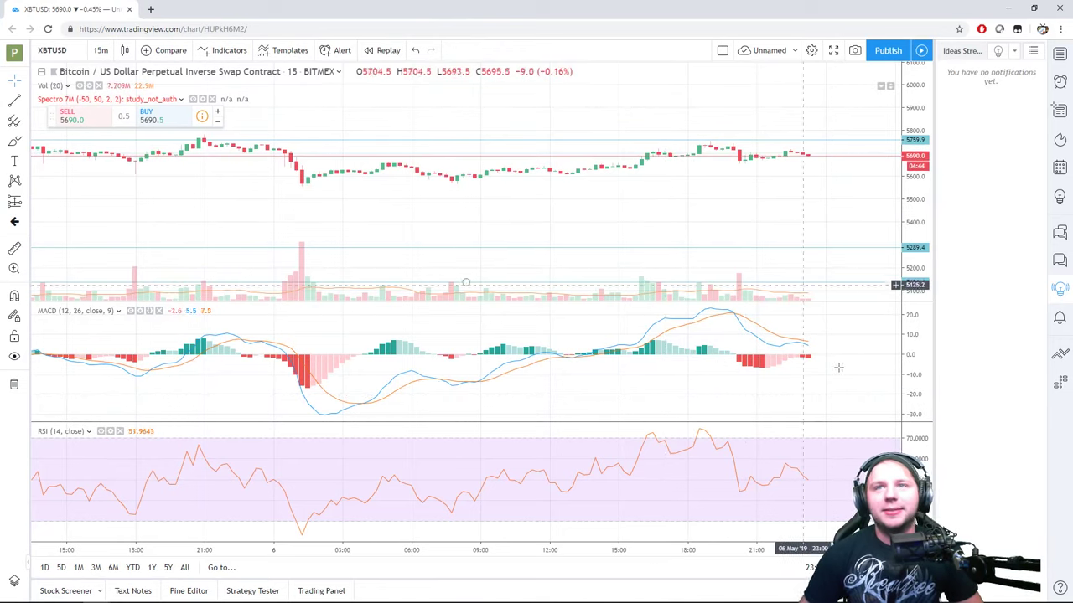
scroll(738, 367, "up", 3)
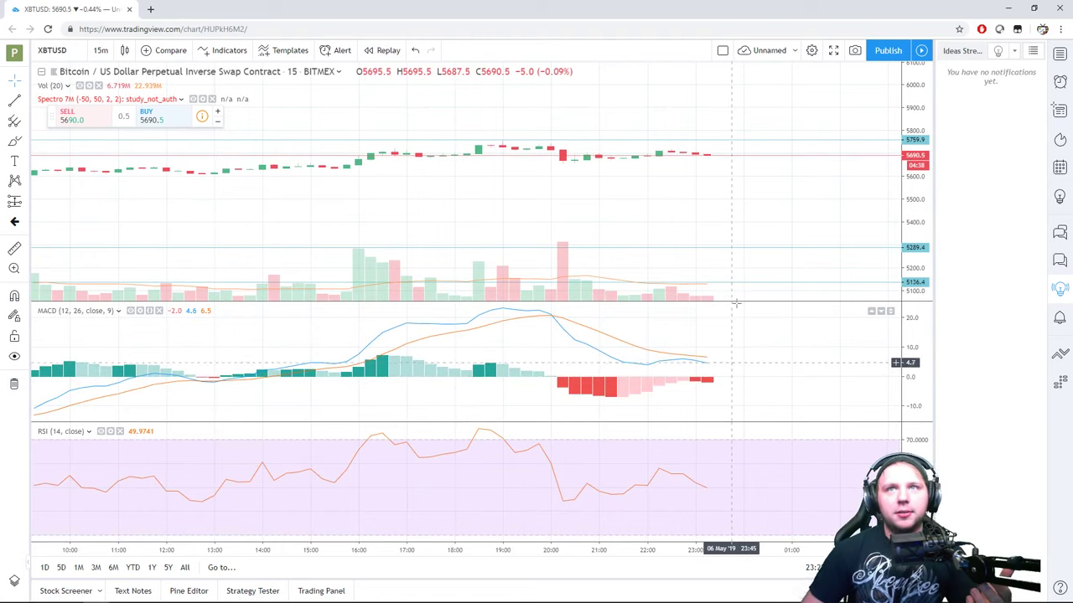
Switch the XBTUSD chart to the 30-minute interval and examine its latest candles, MACD and RSI
scroll(722, 498, "down", 2)
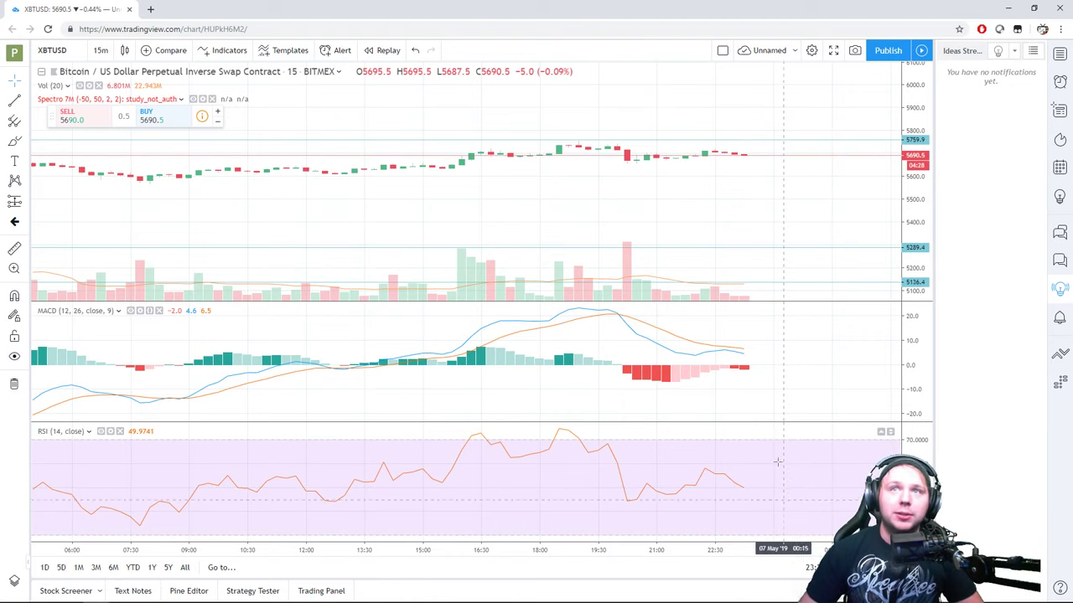
left_click(100, 51)
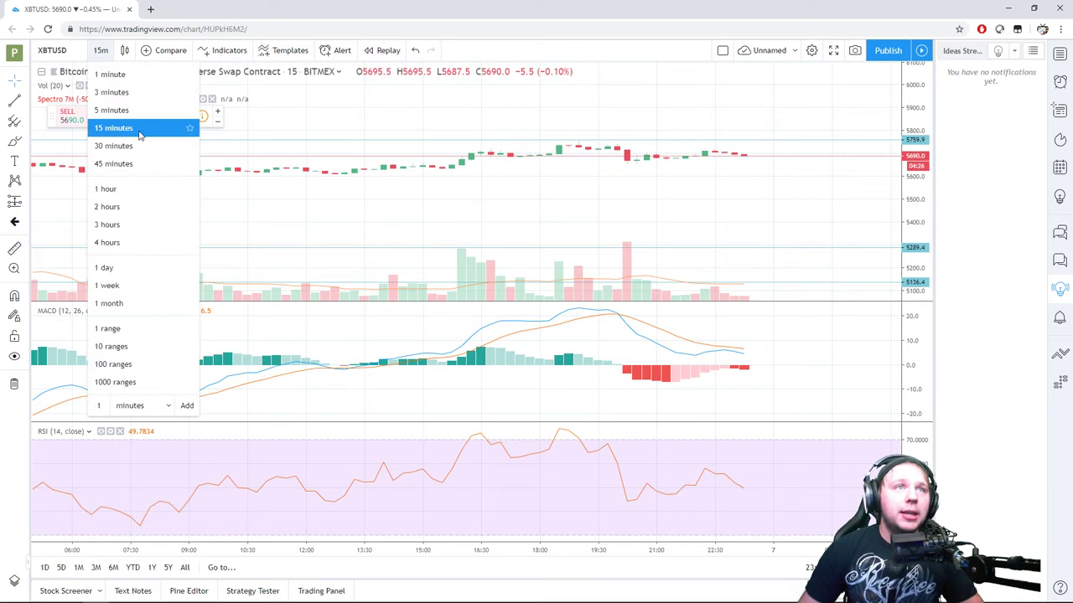
left_click(131, 145)
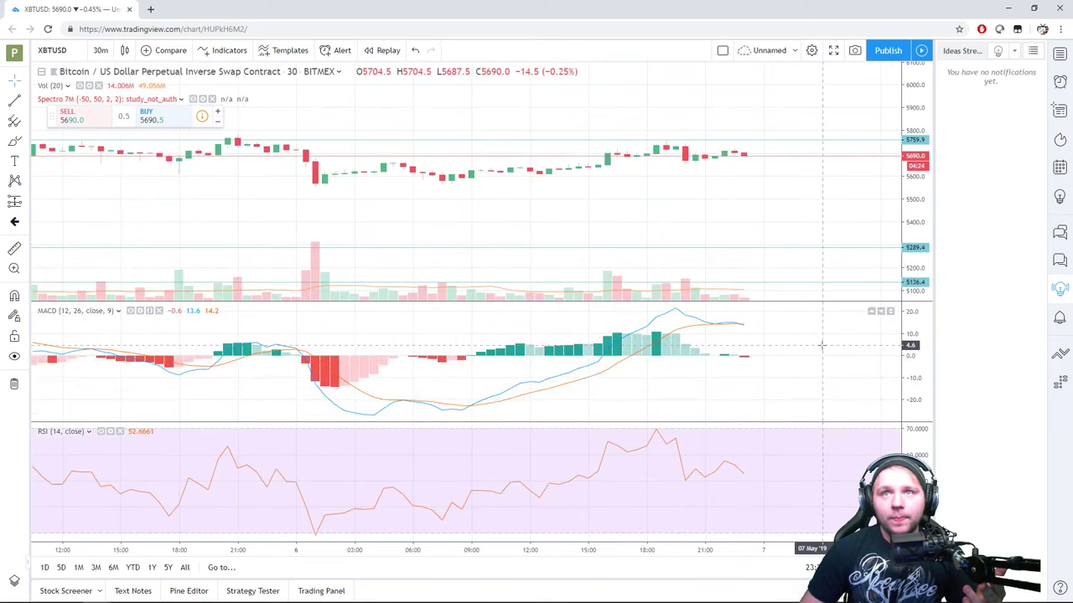
scroll(771, 329, "up", 2)
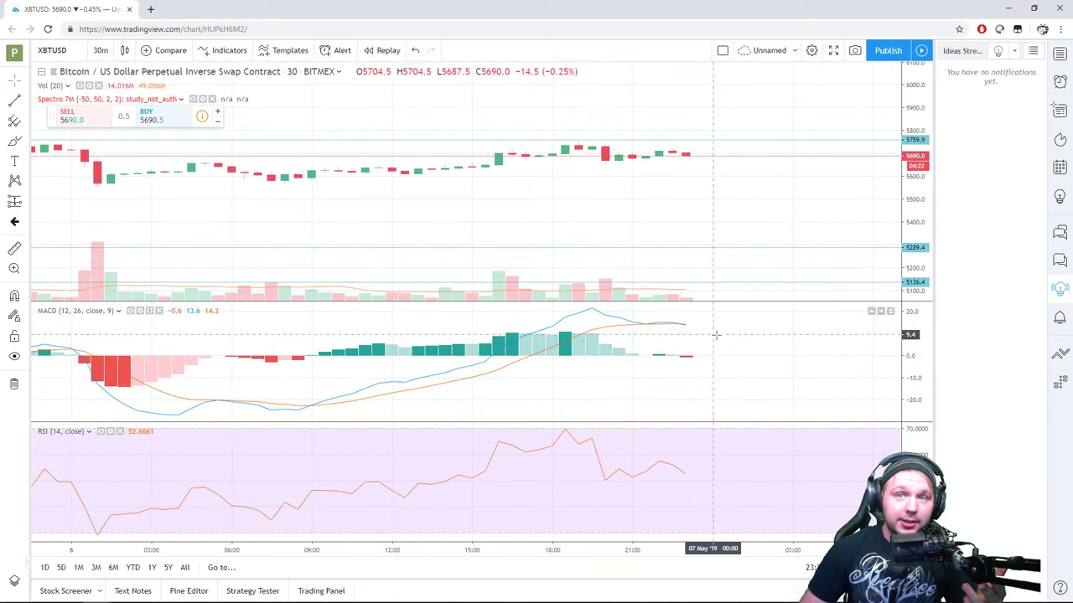
Check the XBTUSD chart on the 1-hour interval, and return it to 30 minutes
left_click(101, 51)
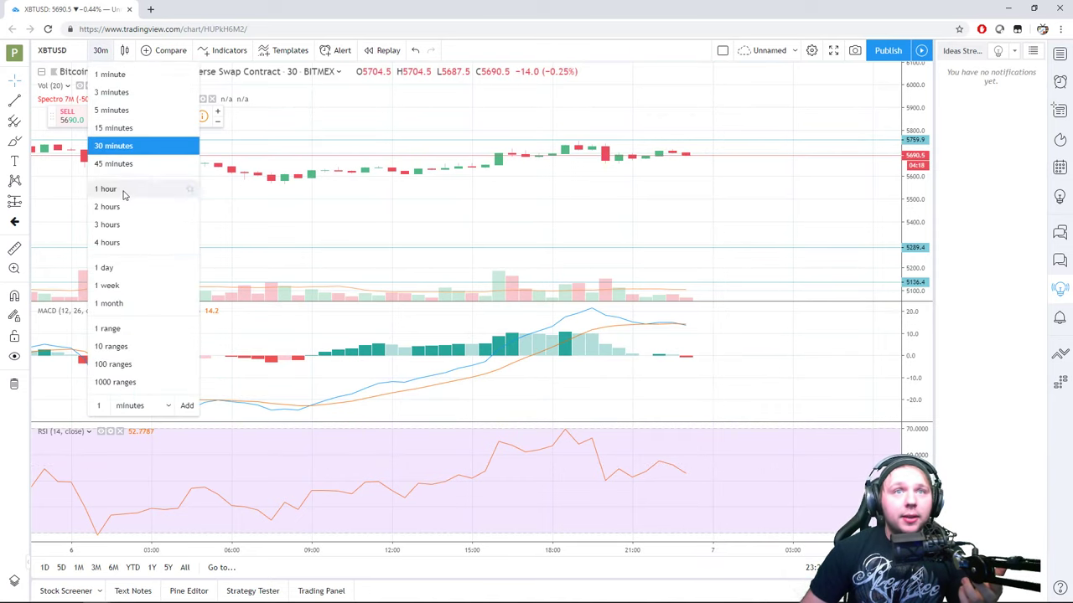
left_click(107, 184)
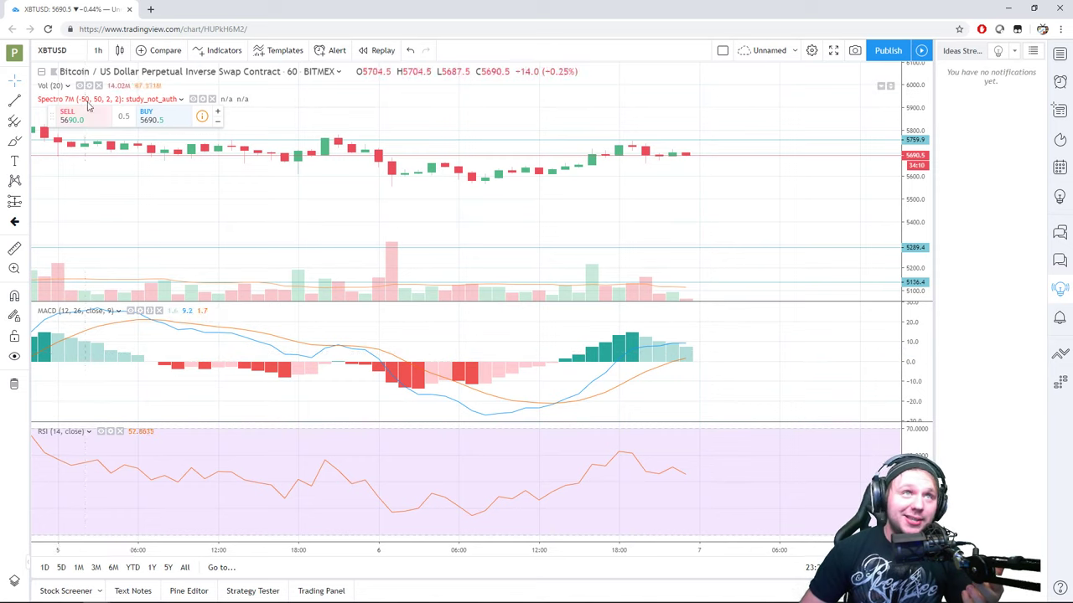
left_click(97, 51)
left_click(126, 145)
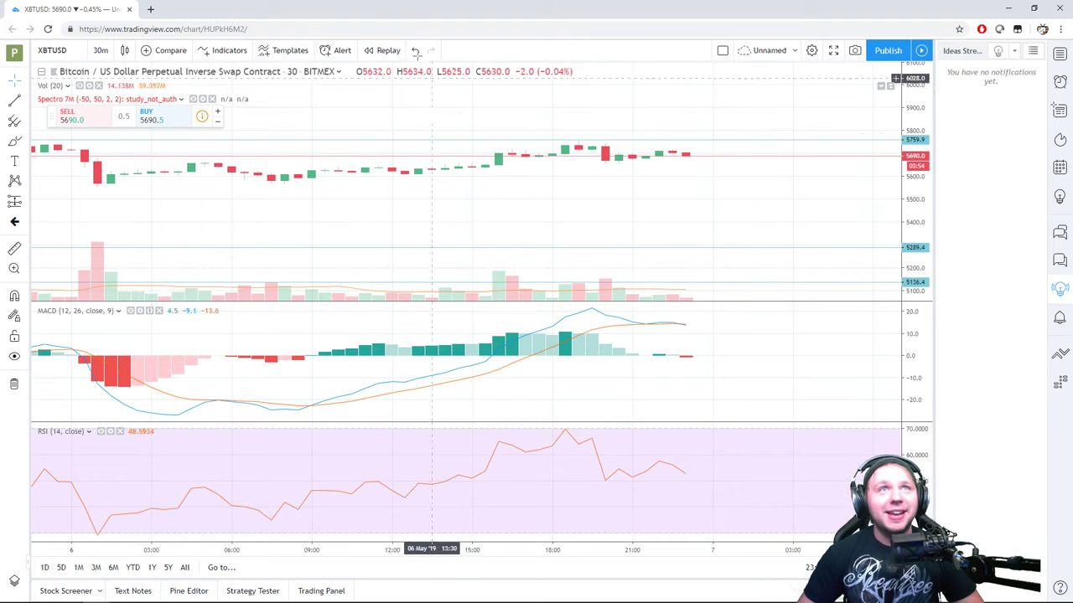
Shrink the TradingView window back to half the screen and switch to the BitMEX trading page
key("super+Left")
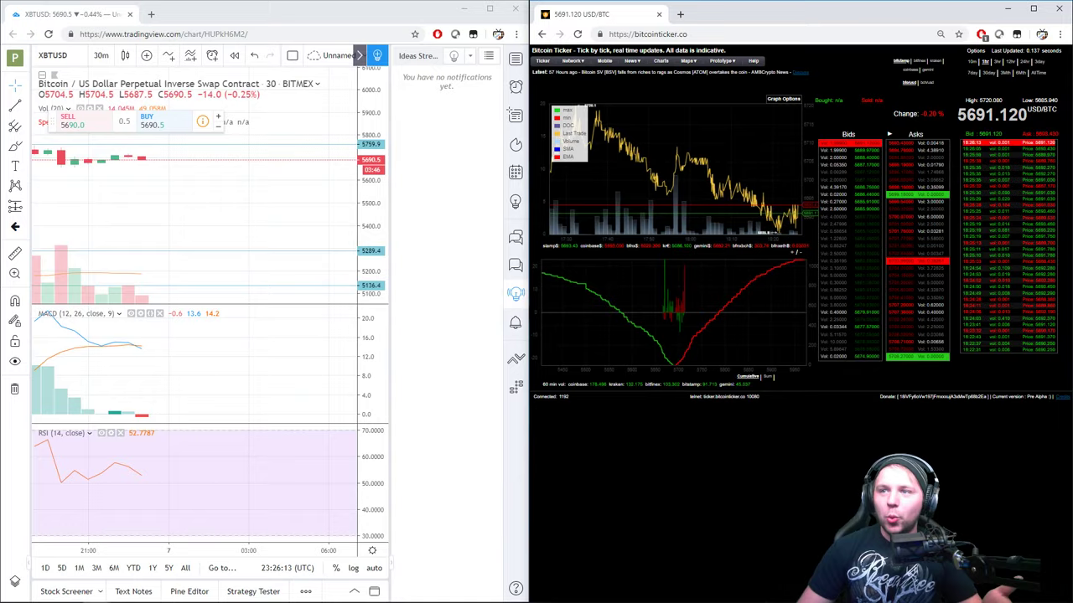
key("alt+Tab")
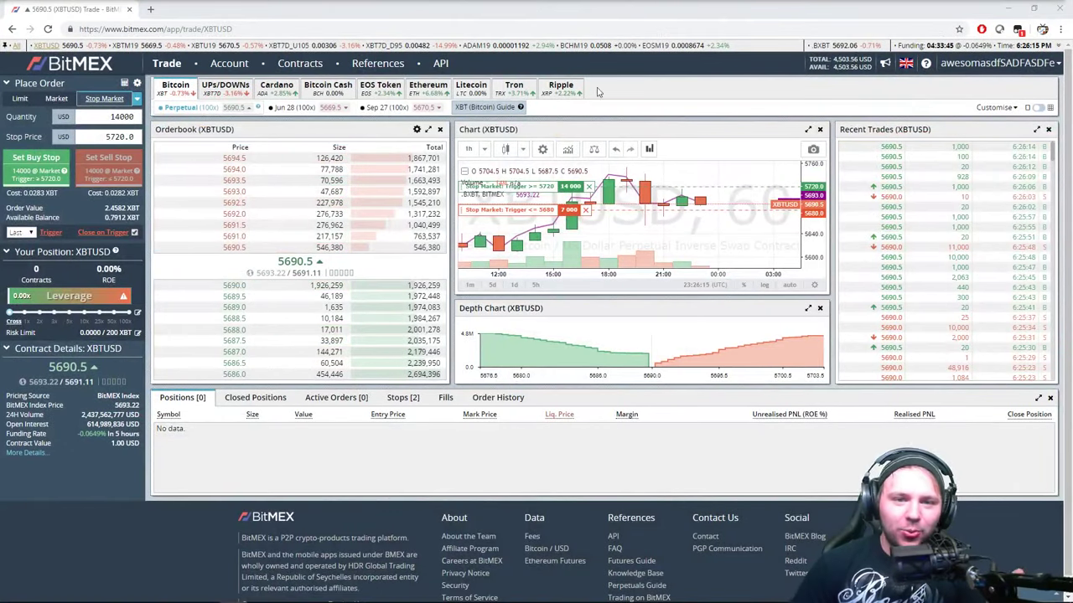